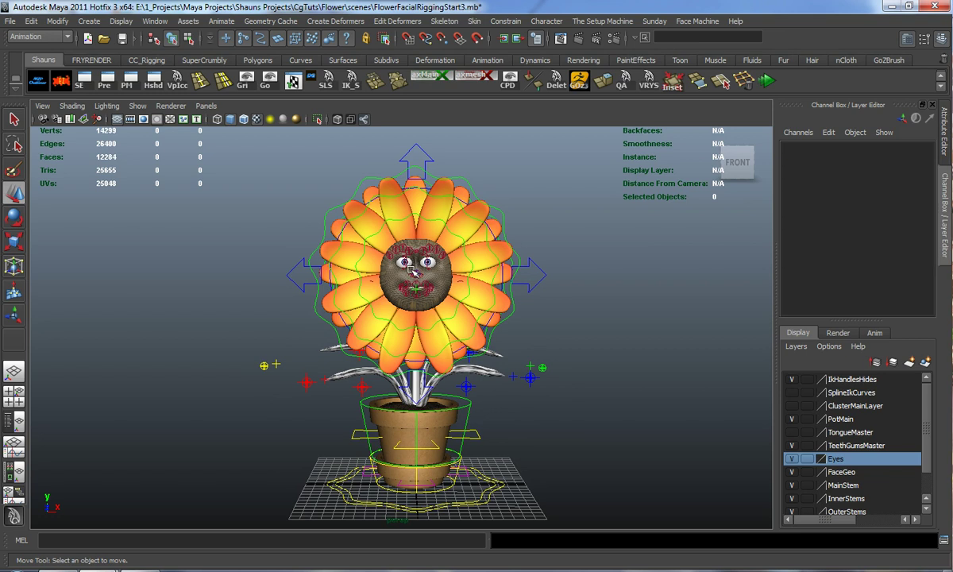
- Select the whole BottomTeeth group through one of the lower teeth in the flower's mouth
{"action": "scroll", "coordinate": [418, 264], "scroll_direction": "up", "scroll_amount": 2}
{"action": "middle_click_drag", "start_coordinate": [419, 263], "coordinate": [378, 289], "text": "alt"}
{"action": "scroll", "coordinate": [409, 318], "scroll_direction": "up", "scroll_amount": 8}
{"action": "scroll", "coordinate": [379, 289], "scroll_direction": "up", "scroll_amount": 4}
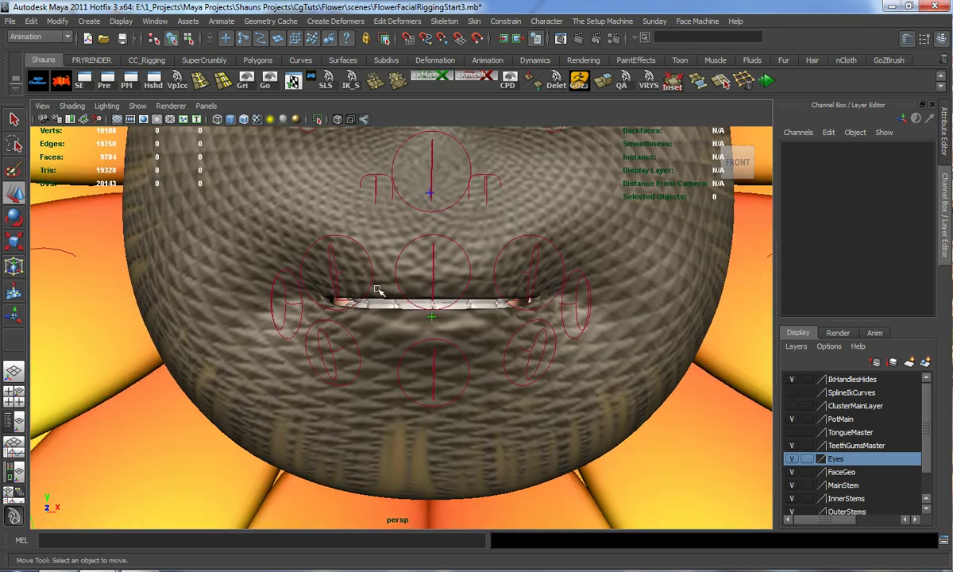
{"action": "left_click_drag", "start_coordinate": [379, 289], "coordinate": [381, 301], "text": "alt"}
{"action": "middle_click_drag", "start_coordinate": [398, 321], "coordinate": [401, 344], "text": "alt"}
{"action": "scroll", "coordinate": [401, 361], "scroll_direction": "up", "scroll_amount": 8}
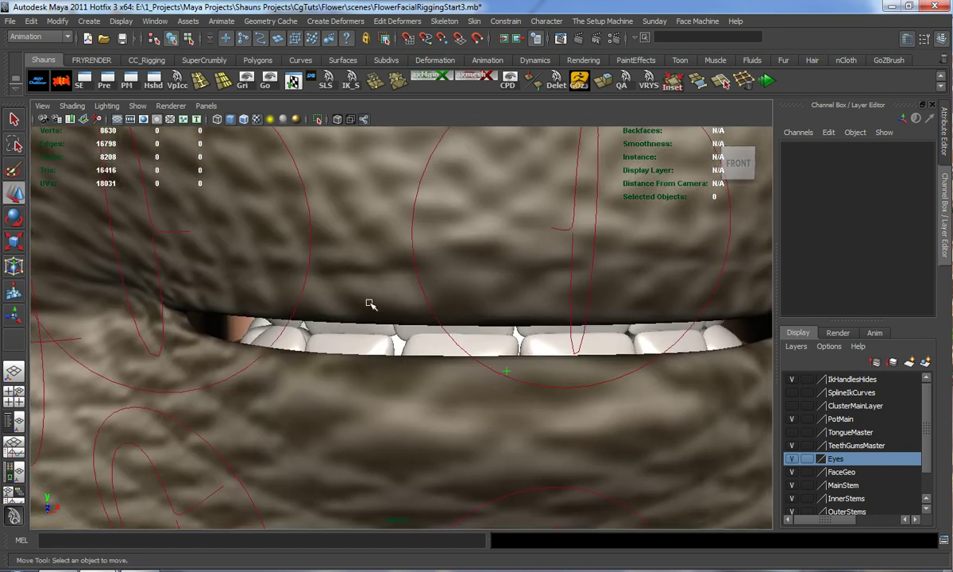
{"action": "left_click", "coordinate": [362, 342]}
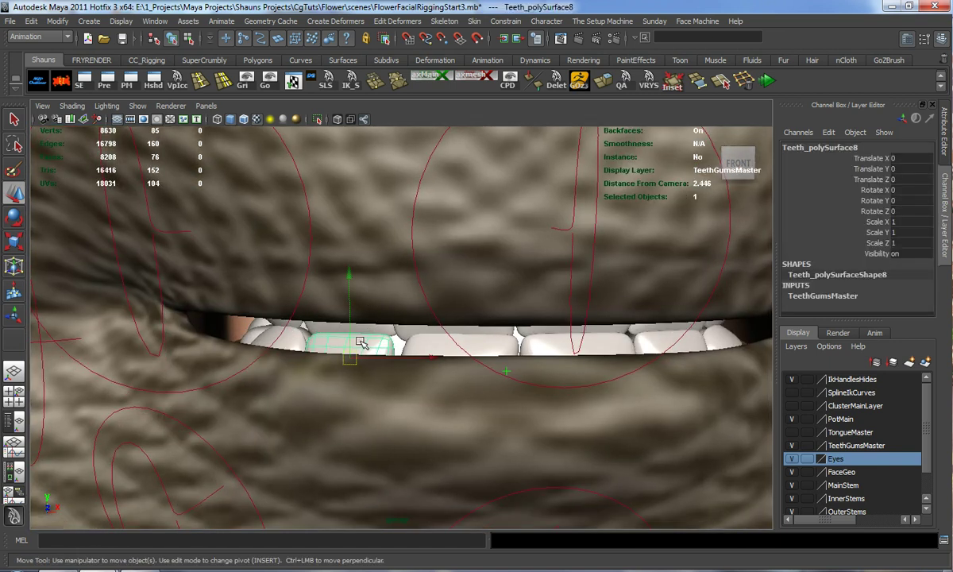
{"action": "scroll", "coordinate": [379, 337], "scroll_direction": "down", "scroll_amount": 10}
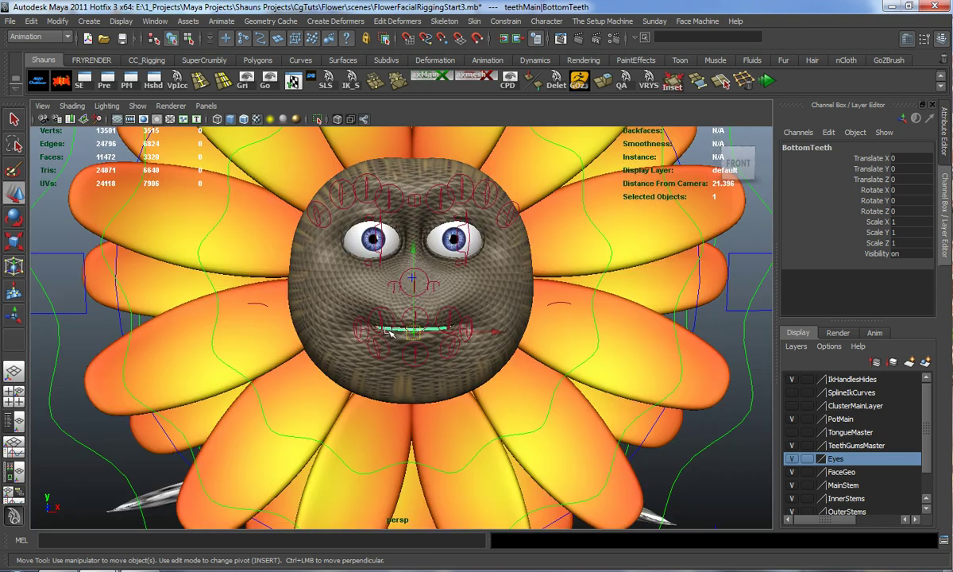
- Hide the PetalsBackMain and PetalsFrontMain display layers
{"action": "scroll", "coordinate": [804, 502], "scroll_direction": "down", "scroll_amount": 1}
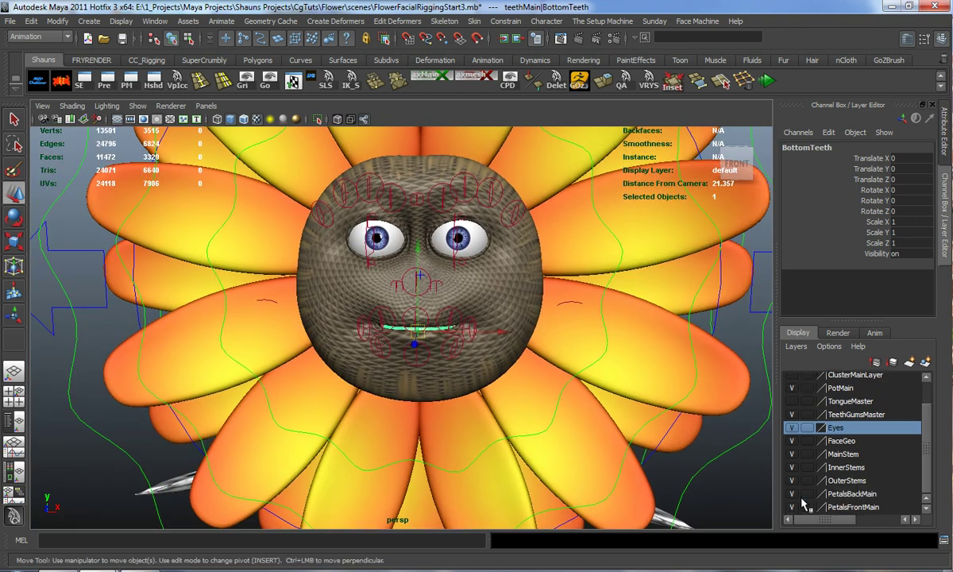
{"action": "left_click", "coordinate": [792, 493]}
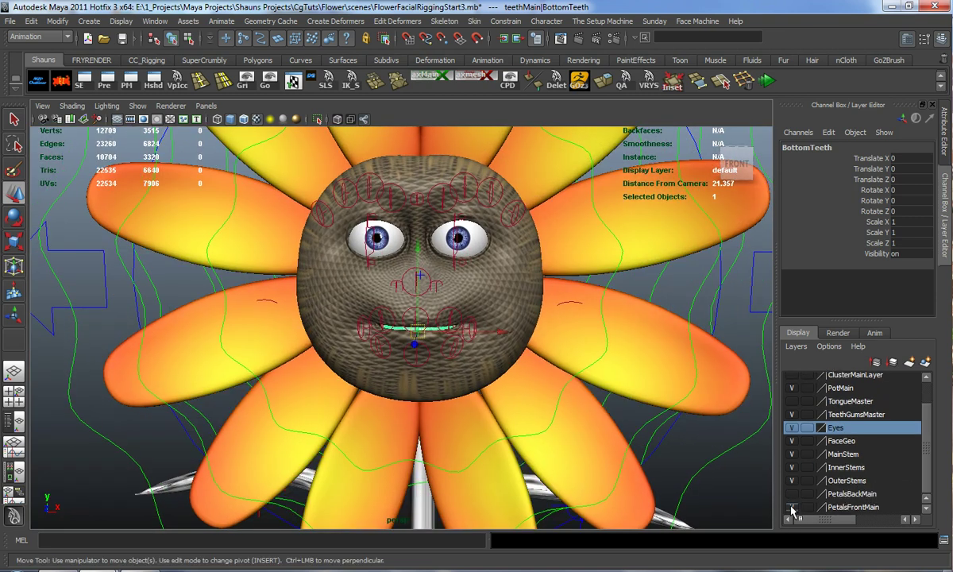
{"action": "left_click", "coordinate": [792, 506]}
- Parent the BottomTeeth group to the jaw control, then test-move the jaw and undo that move
{"action": "left_click", "coordinate": [558, 305]}
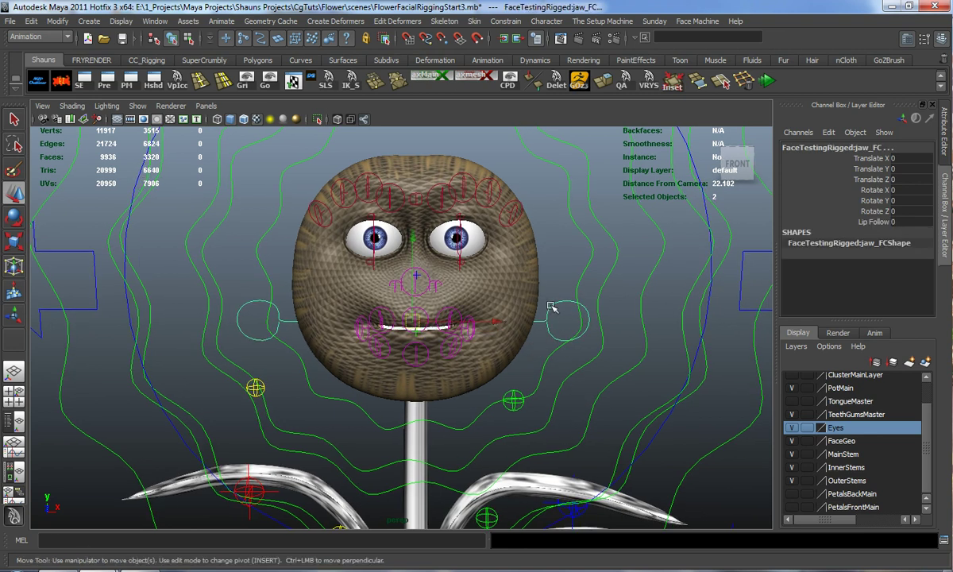
{"action": "key", "text": "Down"}
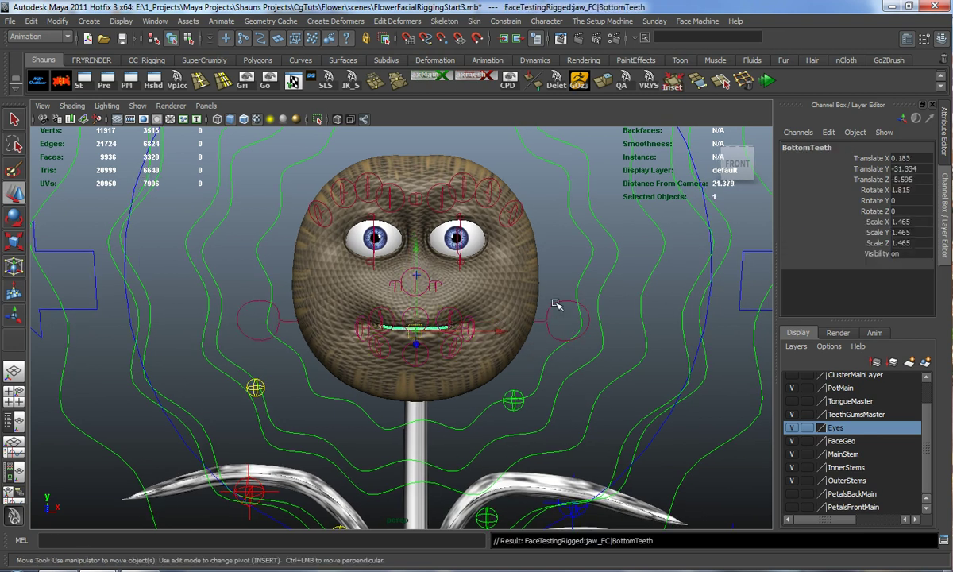
{"action": "left_click", "coordinate": [555, 303]}
{"action": "left_click_drag", "start_coordinate": [419, 323], "coordinate": [428, 343]}
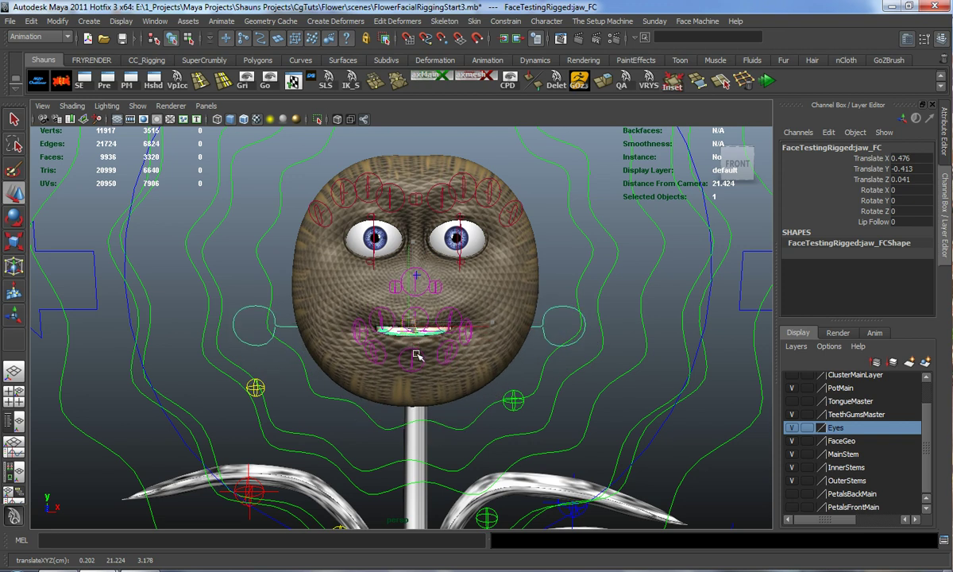
{"action": "key", "text": "ctrl+z"}
{"action": "left_click", "coordinate": [185, 367]}
- Show the TongueMaster layer and select the CC_Tongue_Global control
{"action": "scroll", "coordinate": [405, 354], "scroll_direction": "up", "scroll_amount": 8}
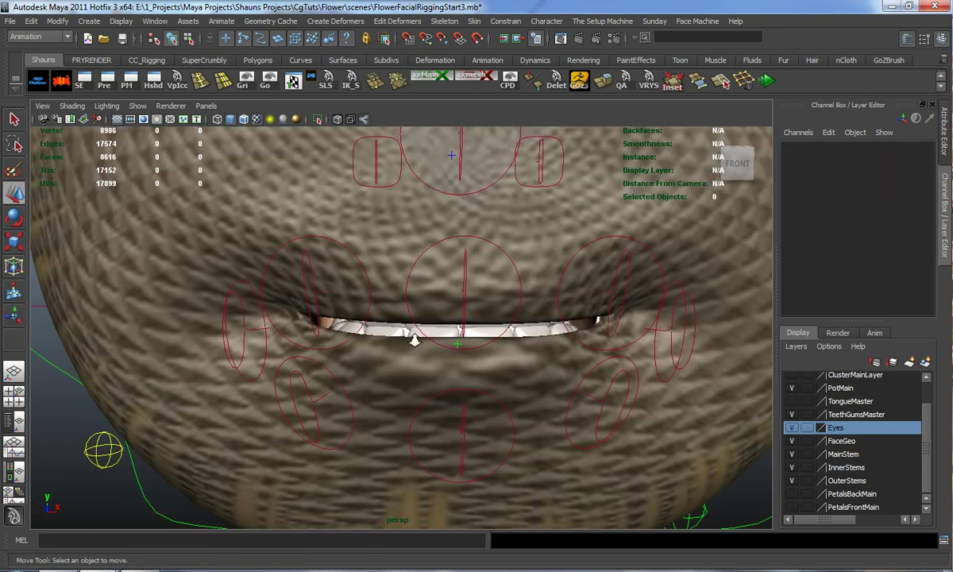
{"action": "middle_click_drag", "start_coordinate": [382, 359], "coordinate": [348, 379], "text": "alt"}
{"action": "scroll", "coordinate": [348, 379], "scroll_direction": "up", "scroll_amount": 3}
{"action": "left_click_drag", "start_coordinate": [346, 379], "coordinate": [513, 389], "text": "alt"}
{"action": "left_click", "coordinate": [425, 321]}
{"action": "right_click_drag", "start_coordinate": [427, 323], "coordinate": [459, 350], "text": "alt"}
{"action": "left_click_drag", "start_coordinate": [459, 349], "coordinate": [487, 347], "text": "alt"}
{"action": "left_click", "coordinate": [792, 401]}
{"action": "left_click_drag", "start_coordinate": [508, 380], "coordinate": [449, 367], "text": "alt"}
{"action": "left_click_drag", "start_coordinate": [180, 326], "coordinate": [336, 345]}
{"action": "right_click_drag", "start_coordinate": [336, 345], "coordinate": [449, 347], "text": "alt"}
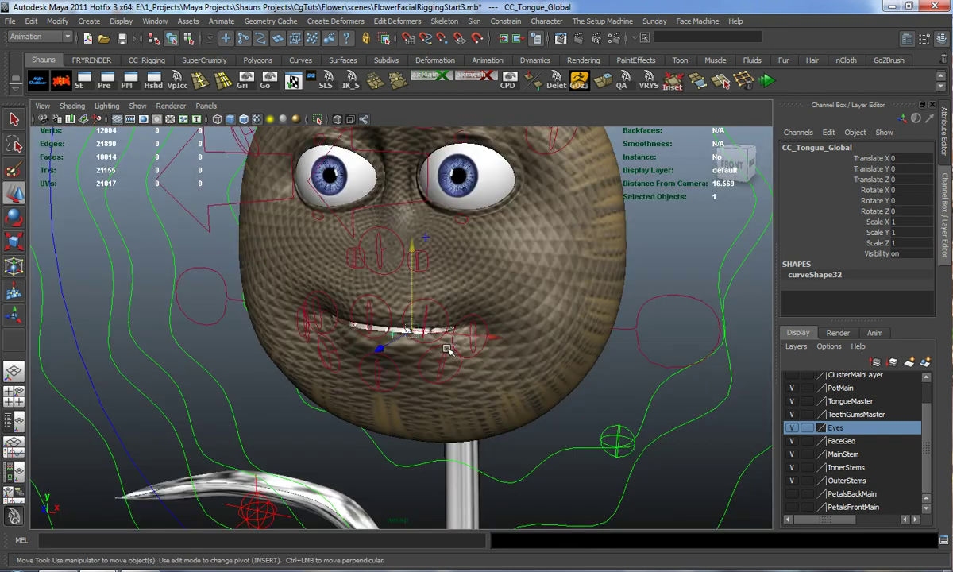
- Parent the CC_Tongue_Global control to the jaw control
{"action": "middle_click_drag", "start_coordinate": [448, 347], "coordinate": [404, 357], "text": "alt"}
{"action": "left_click_drag", "start_coordinate": [404, 357], "coordinate": [478, 347], "text": "alt"}
{"action": "left_click", "coordinate": [583, 303]}
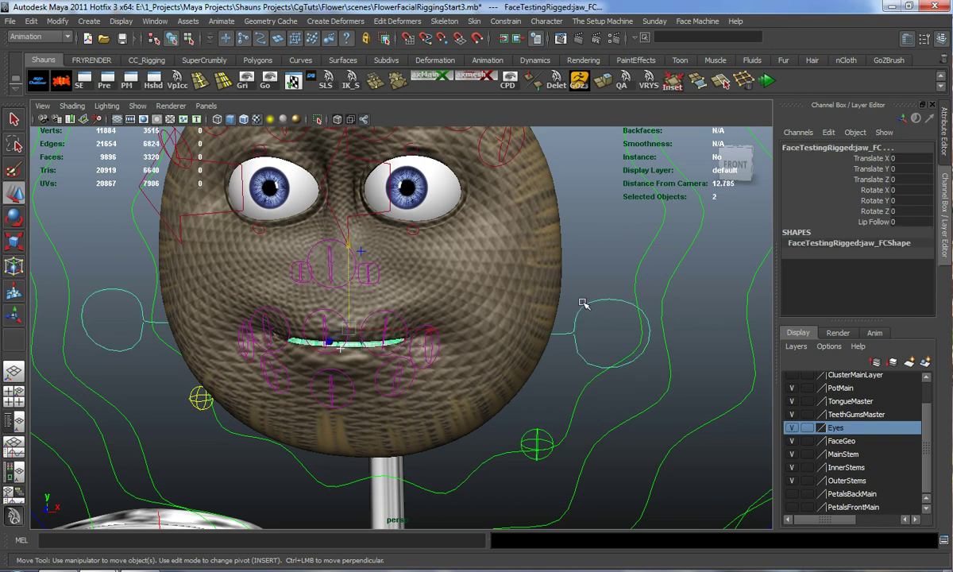
{"action": "key", "text": "ctrl+z"}
- Try moving the jaw control down and rotating it to test the mouth, then undo both changes
{"action": "left_click", "coordinate": [586, 305]}
{"action": "left_click_drag", "start_coordinate": [472, 347], "coordinate": [483, 333], "text": "alt"}
{"action": "left_click_drag", "start_coordinate": [344, 308], "coordinate": [366, 347]}
{"action": "right_click_drag", "start_coordinate": [366, 347], "coordinate": [413, 353], "text": "alt"}
{"action": "left_click_drag", "start_coordinate": [413, 353], "coordinate": [371, 395], "text": "alt"}
{"action": "key", "text": "e"}
{"action": "key", "text": "ctrl+z"}
{"action": "key", "text": "ctrl+z"}
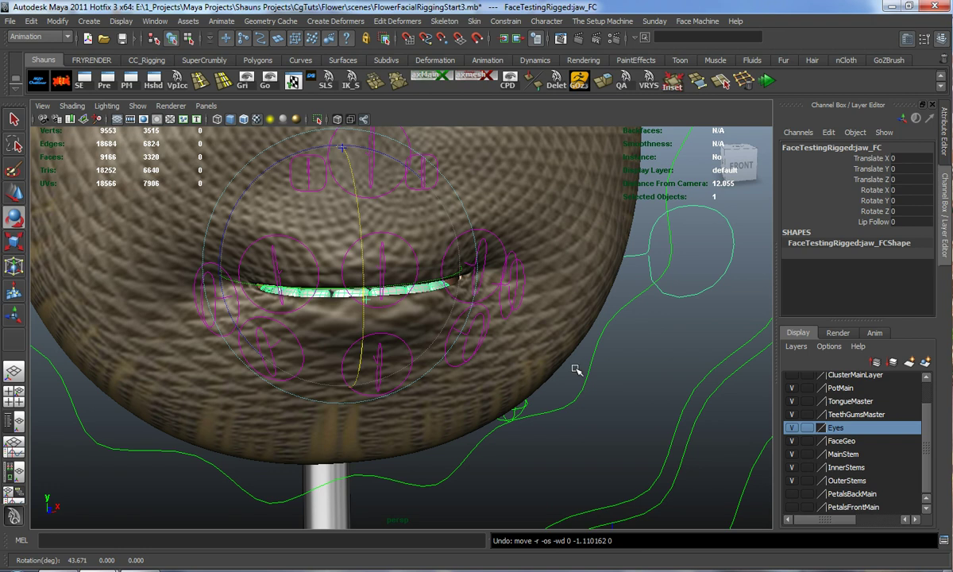
- Try moving the jaw control down again with the Move tool, then undo the test moves
{"action": "left_click", "coordinate": [674, 297]}
{"action": "key", "text": "w"}
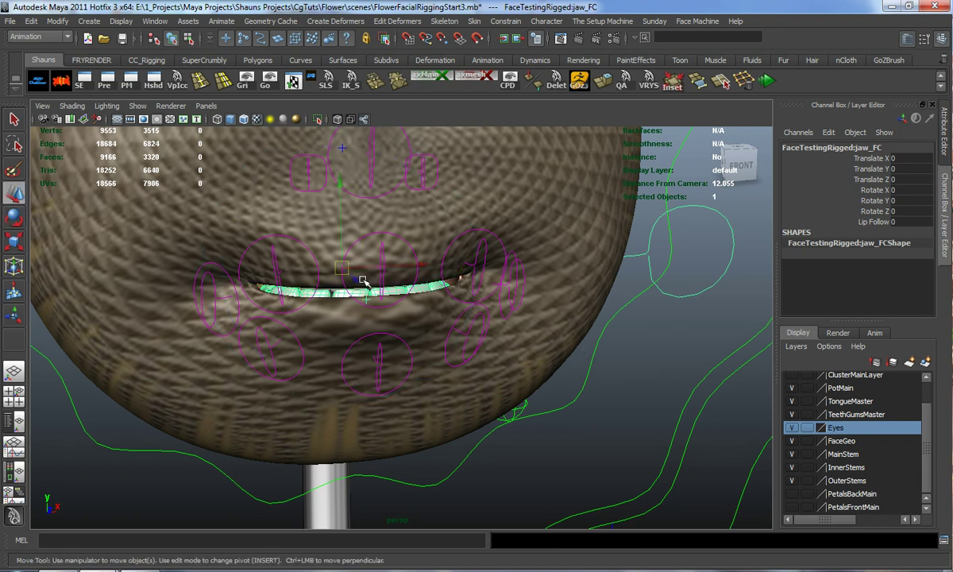
{"action": "middle_click_drag", "start_coordinate": [347, 289], "coordinate": [351, 322]}
{"action": "mouse_move", "coordinate": [366, 320]}
{"action": "left_mouse_down", "text": "alt"}
{"action": "mouse_move", "coordinate": [389, 332]}
{"action": "mouse_move", "coordinate": [354, 322]}
{"action": "left_mouse_up", "text": "alt"}
{"action": "left_click_drag", "start_coordinate": [341, 215], "coordinate": [341, 236]}
{"action": "key", "text": "ctrl+z"}
{"action": "key", "text": "ctrl+z"}
{"action": "key", "text": "ctrl+z"}
{"action": "key", "text": "ctrl+z"}
- Clear the selection and select the whole topTeeth group through one of the upper teeth
{"action": "right_click_drag", "start_coordinate": [354, 320], "coordinate": [151, 222], "text": "alt"}
{"action": "middle_click_drag", "start_coordinate": [151, 222], "coordinate": [192, 311], "text": "alt"}
{"action": "left_click", "coordinate": [192, 311]}
{"action": "right_click_drag", "start_coordinate": [192, 311], "coordinate": [391, 413], "text": "alt"}
{"action": "middle_click_drag", "start_coordinate": [377, 397], "coordinate": [385, 293], "text": "alt"}
{"action": "right_click_drag", "start_coordinate": [385, 293], "coordinate": [370, 353], "text": "alt"}
{"action": "left_click_drag", "start_coordinate": [370, 354], "coordinate": [365, 346], "text": "alt"}
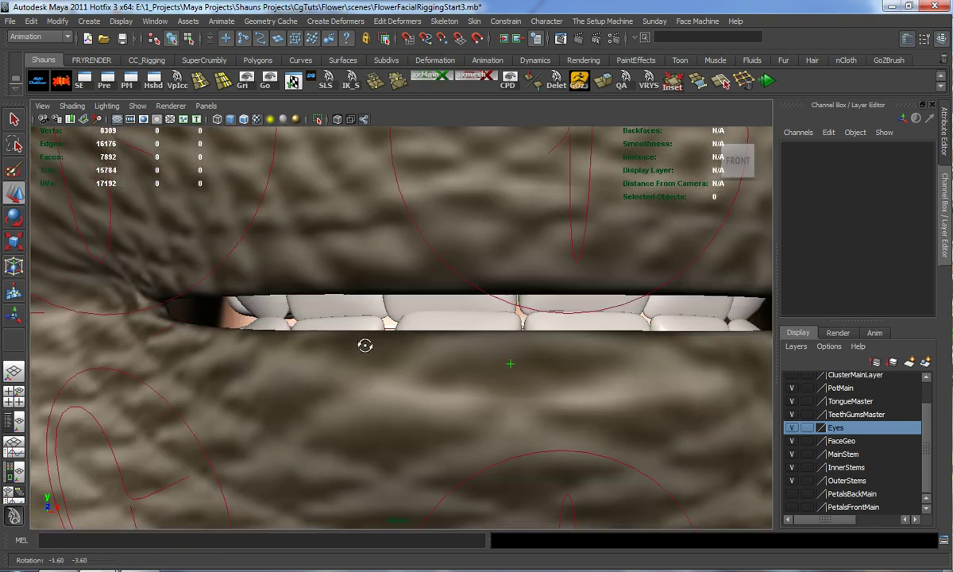
{"action": "left_click", "coordinate": [353, 306]}
{"action": "key", "text": "Up"}
- Parent the topTeeth group to the upperMouth_FC control above the upper lip
{"action": "scroll", "coordinate": [376, 310], "scroll_direction": "down", "scroll_amount": 2}
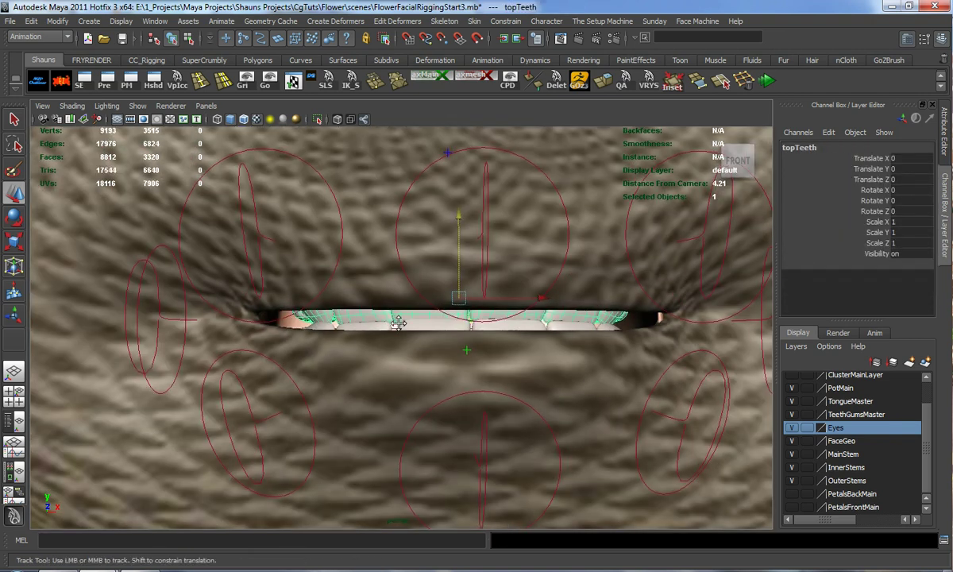
{"action": "middle_click_drag", "start_coordinate": [398, 322], "coordinate": [357, 370], "text": "alt"}
{"action": "left_click", "coordinate": [346, 308], "text": "shift"}
{"action": "left_click_drag", "start_coordinate": [347, 332], "coordinate": [431, 335], "text": "alt"}
{"action": "scroll", "coordinate": [440, 347], "scroll_direction": "down", "scroll_amount": 4}
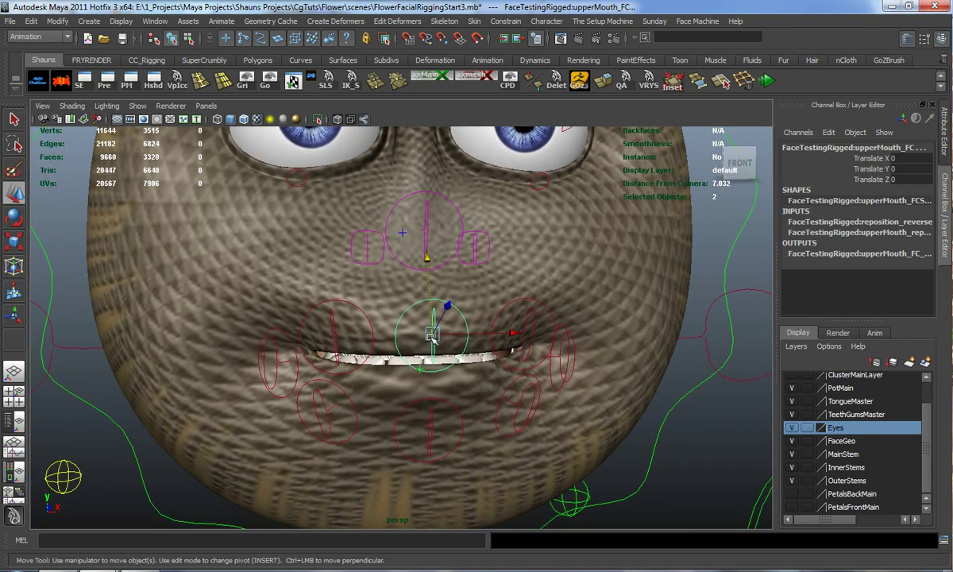
{"action": "left_click", "coordinate": [405, 352]}
{"action": "left_click", "coordinate": [401, 353]}
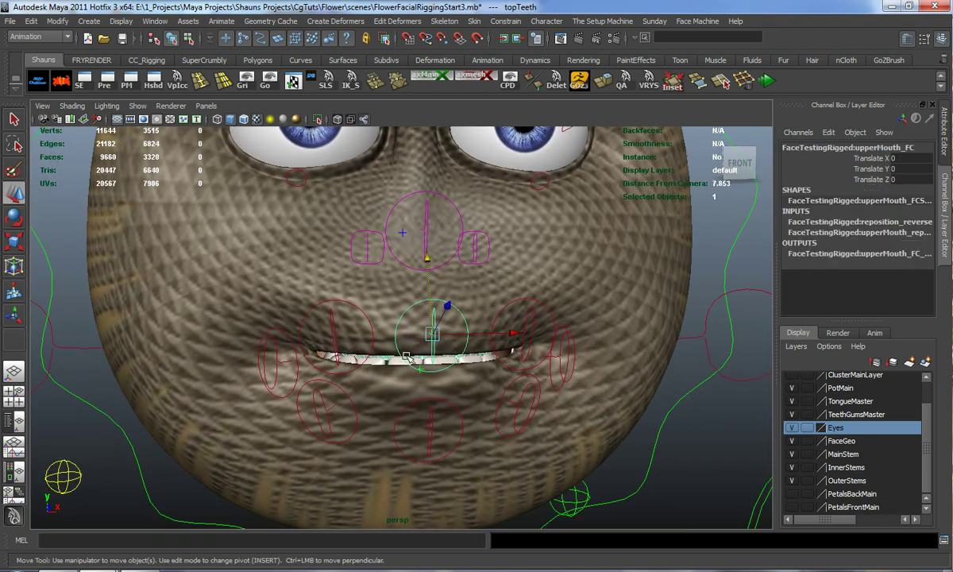
- Try moving the upperMouth_FC control to test the top teeth, undo the move and clear the selection
{"action": "mouse_move", "coordinate": [427, 333]}
{"action": "left_mouse_down"}
{"action": "mouse_move", "coordinate": [421, 325]}
{"action": "mouse_move", "coordinate": [414, 340]}
{"action": "mouse_move", "coordinate": [427, 327]}
{"action": "left_mouse_up"}
{"action": "key", "text": "ctrl+z"}
{"action": "scroll", "coordinate": [198, 348], "scroll_direction": "down", "scroll_amount": 5}
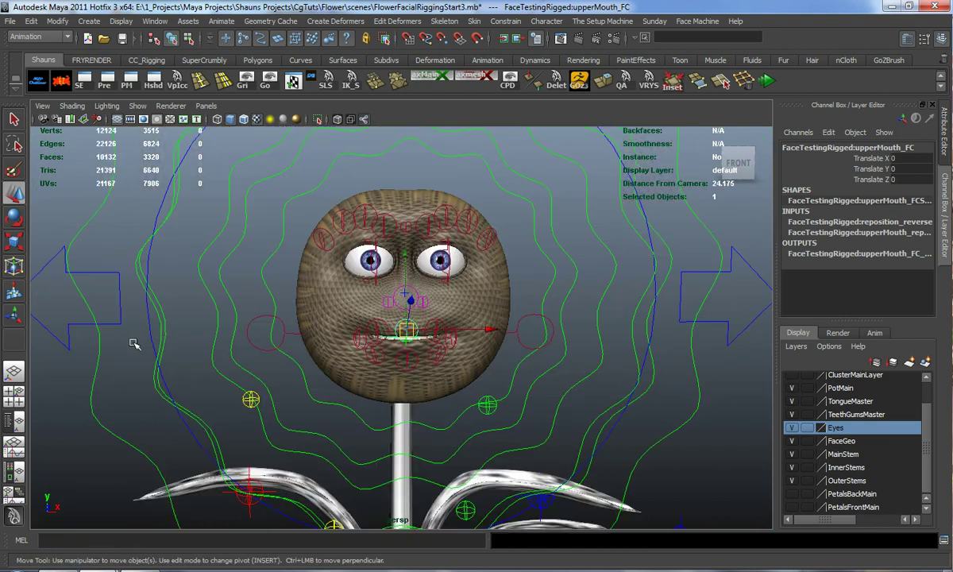
{"action": "left_click", "coordinate": [126, 376]}
- Open the MZPrigCC rig controller window and create an Eye Ball control curve
{"action": "scroll", "coordinate": [287, 319], "scroll_direction": "down", "scroll_amount": 3}
{"action": "middle_click_drag", "start_coordinate": [287, 319], "coordinate": [281, 296], "text": "alt"}
{"action": "left_click_drag", "start_coordinate": [291, 321], "coordinate": [295, 331], "text": "alt"}
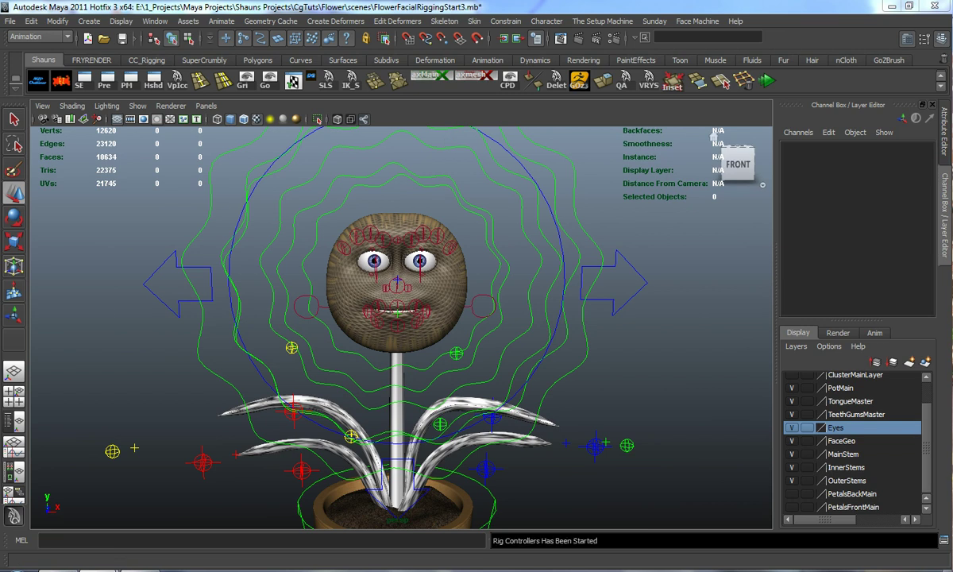
{"action": "left_click_drag", "start_coordinate": [797, 125], "coordinate": [756, 115]}
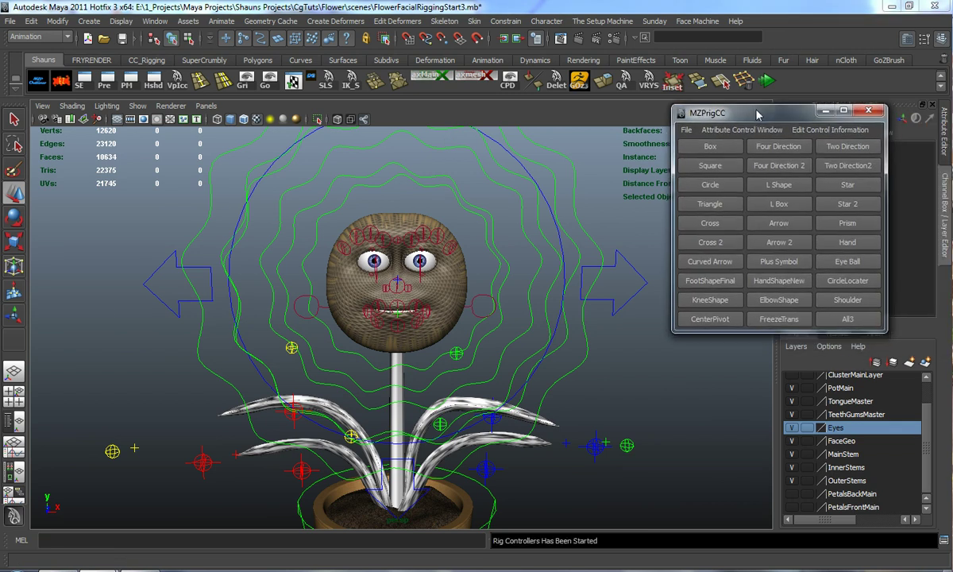
{"action": "middle_click_drag", "start_coordinate": [495, 313], "coordinate": [498, 250], "text": "alt"}
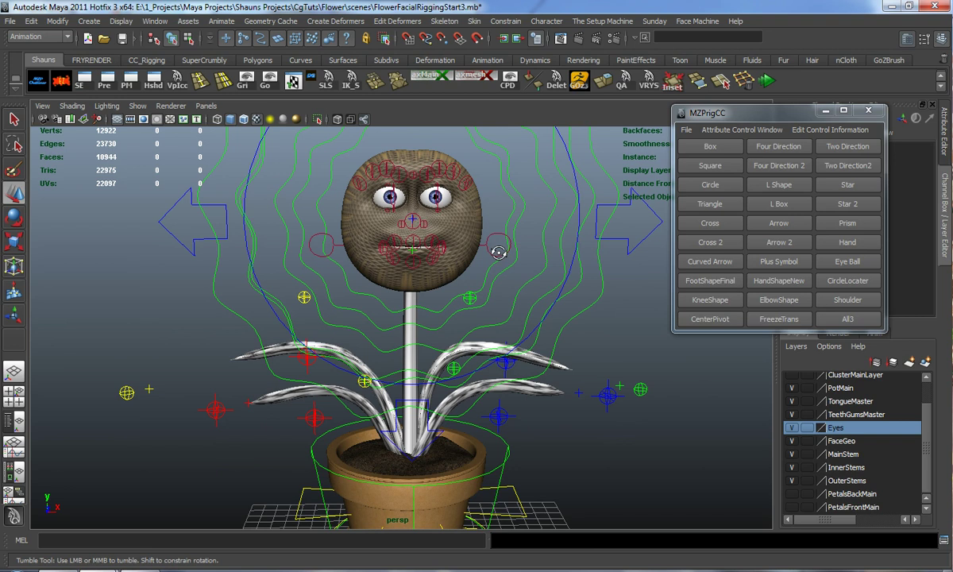
{"action": "left_click", "coordinate": [831, 275]}
- Move the new eye control curve up and in front of the face, to Translate Y 22.854 and Z 5.983
{"action": "scroll", "coordinate": [405, 404], "scroll_direction": "down", "scroll_amount": 5}
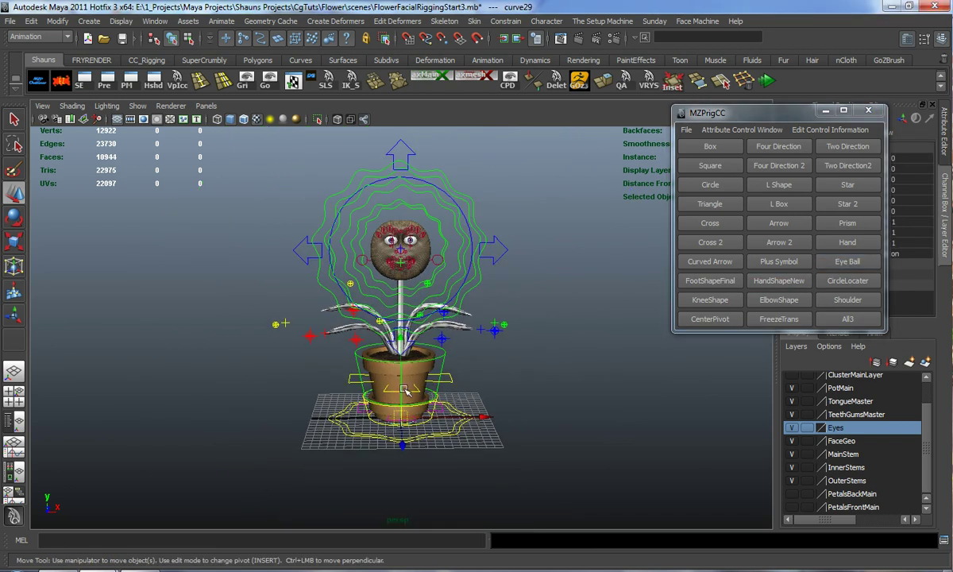
{"action": "middle_click", "coordinate": [401, 228]}
{"action": "left_click_drag", "start_coordinate": [401, 228], "coordinate": [436, 241], "text": "alt"}
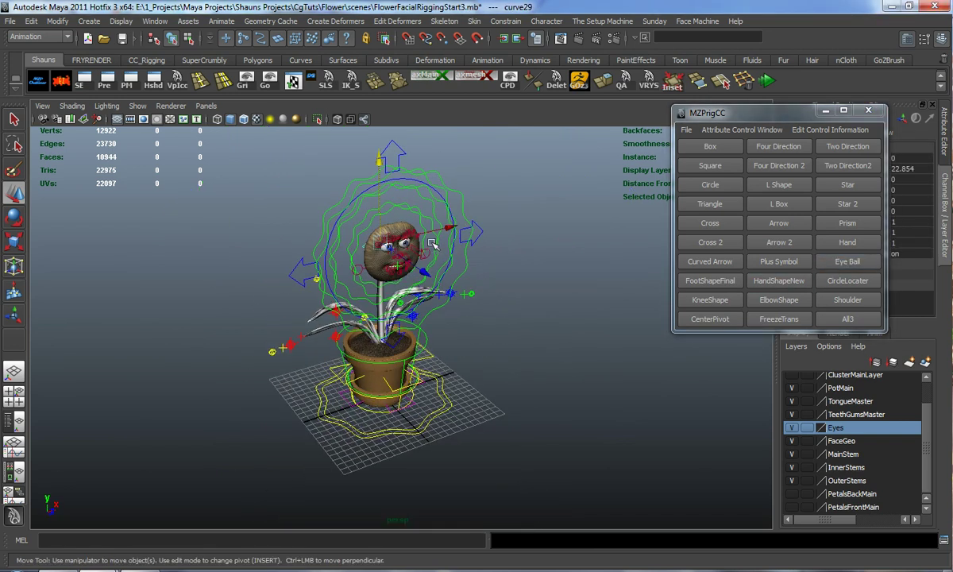
{"action": "middle_click_drag", "start_coordinate": [436, 241], "coordinate": [440, 371], "text": "alt"}
{"action": "scroll", "coordinate": [440, 371], "scroll_direction": "up", "scroll_amount": 5}
{"action": "scroll", "coordinate": [433, 365], "scroll_direction": "up", "scroll_amount": 3}
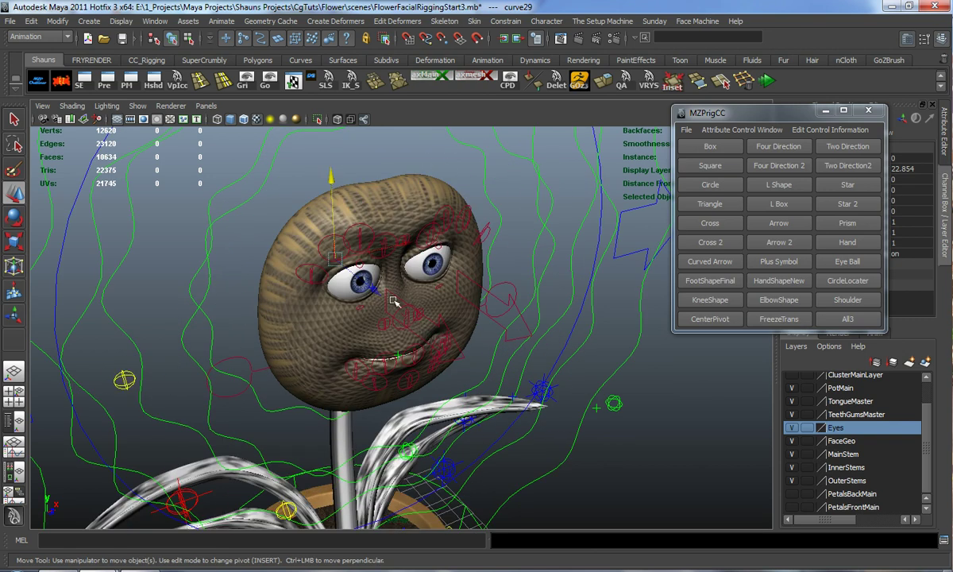
{"action": "left_click_drag", "start_coordinate": [373, 288], "coordinate": [475, 388]}
{"action": "left_click_drag", "start_coordinate": [470, 384], "coordinate": [405, 386], "text": "alt"}
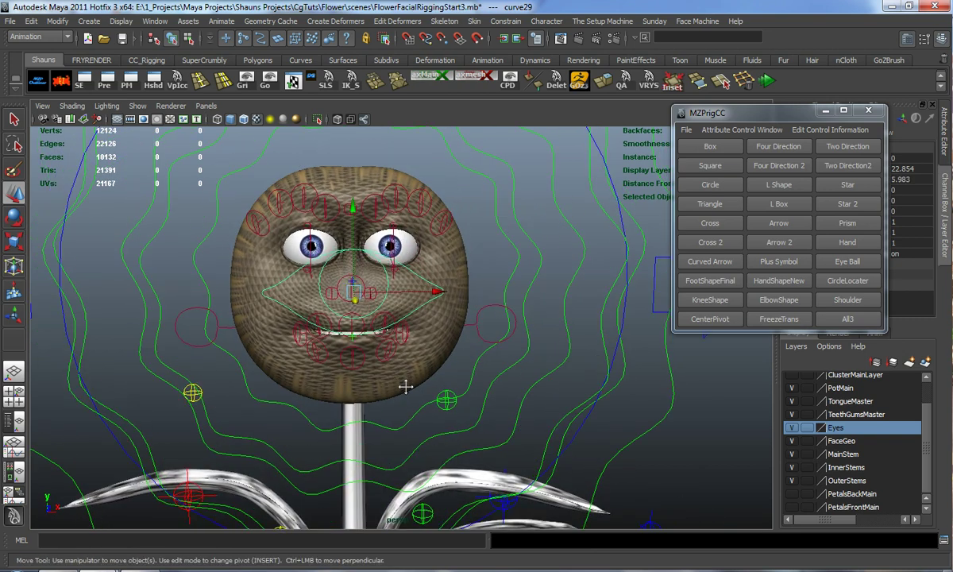
- Switch to the front view and turn off X-Ray shading there
{"action": "key", "text": "space"}
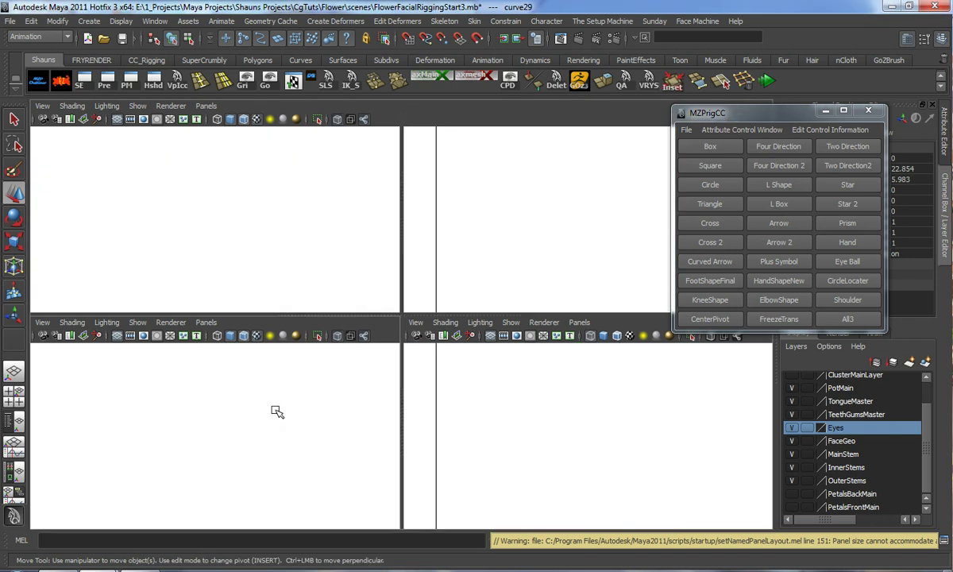
{"action": "key", "text": "space"}
{"action": "left_click", "coordinate": [345, 402]}
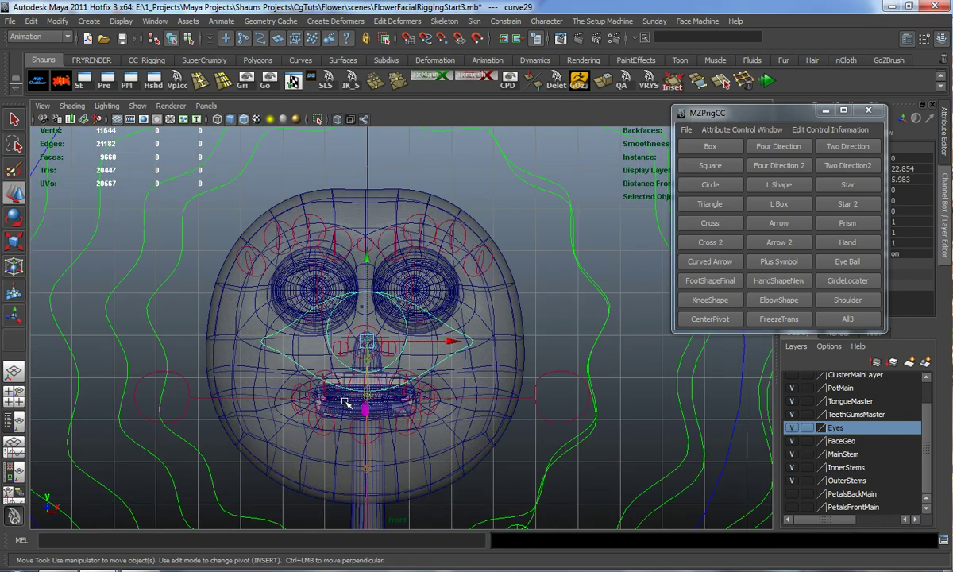
{"action": "left_click", "coordinate": [71, 105]}
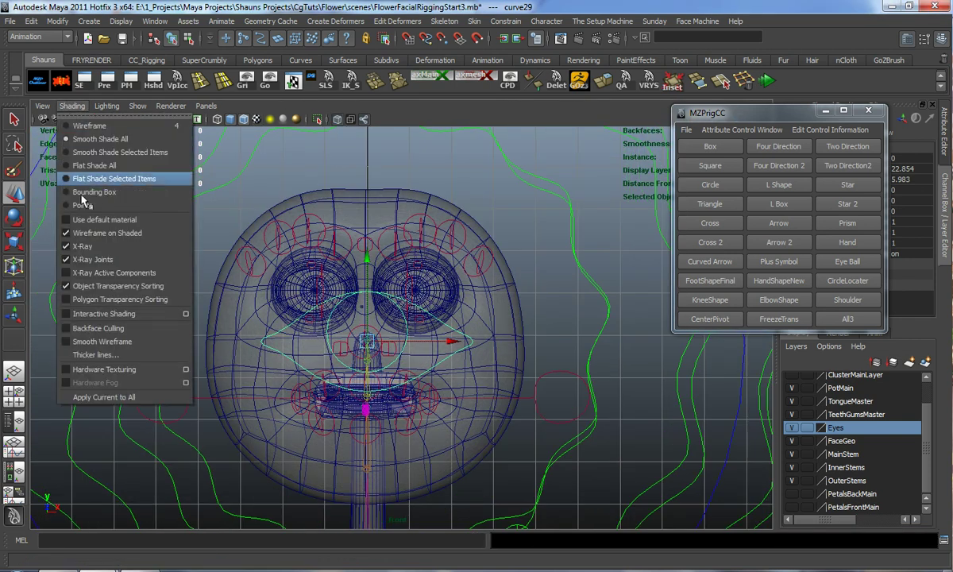
{"action": "left_click", "coordinate": [99, 246]}
- Move the eye curve over the character's left eye at about X 1.147, Y 23.941, and scale it uniformly to 0.434
{"action": "scroll", "coordinate": [333, 319], "scroll_direction": "up", "scroll_amount": 2}
{"action": "left_click_drag", "start_coordinate": [346, 309], "coordinate": [389, 253]}
{"action": "left_click_drag", "start_coordinate": [433, 292], "coordinate": [507, 292]}
{"action": "key", "text": "r"}
{"action": "left_click_drag", "start_coordinate": [347, 288], "coordinate": [322, 289]}
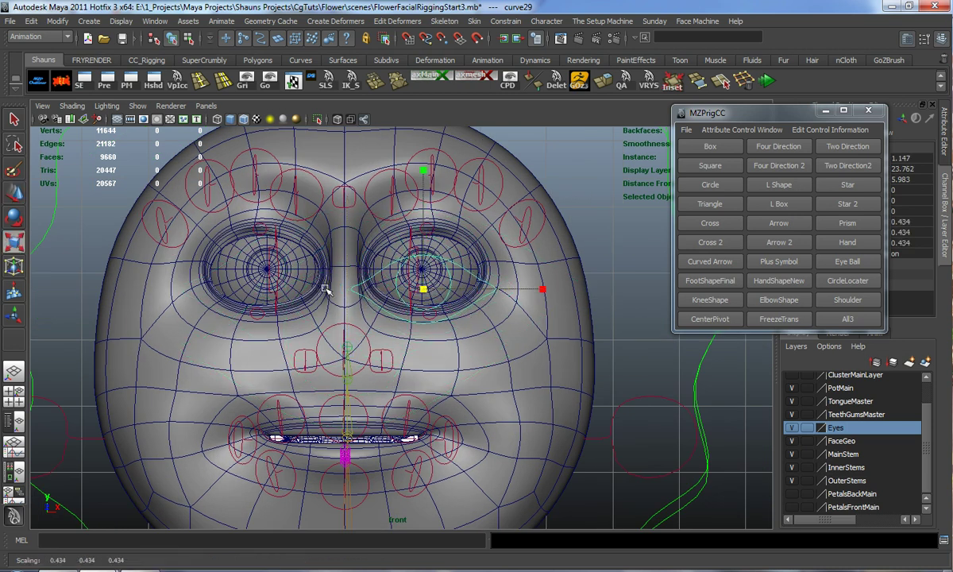
{"action": "key", "text": "w"}
{"action": "left_click_drag", "start_coordinate": [421, 197], "coordinate": [422, 195]}
- Scale the eye curve down to 0.339 and centre it on the left eye at X 1.131, Y 23.985
{"action": "scroll", "coordinate": [435, 225], "scroll_direction": "up", "scroll_amount": 4}
{"action": "middle_click_drag", "start_coordinate": [435, 225], "coordinate": [449, 316], "text": "alt"}
{"action": "scroll", "coordinate": [474, 329], "scroll_direction": "up", "scroll_amount": 4}
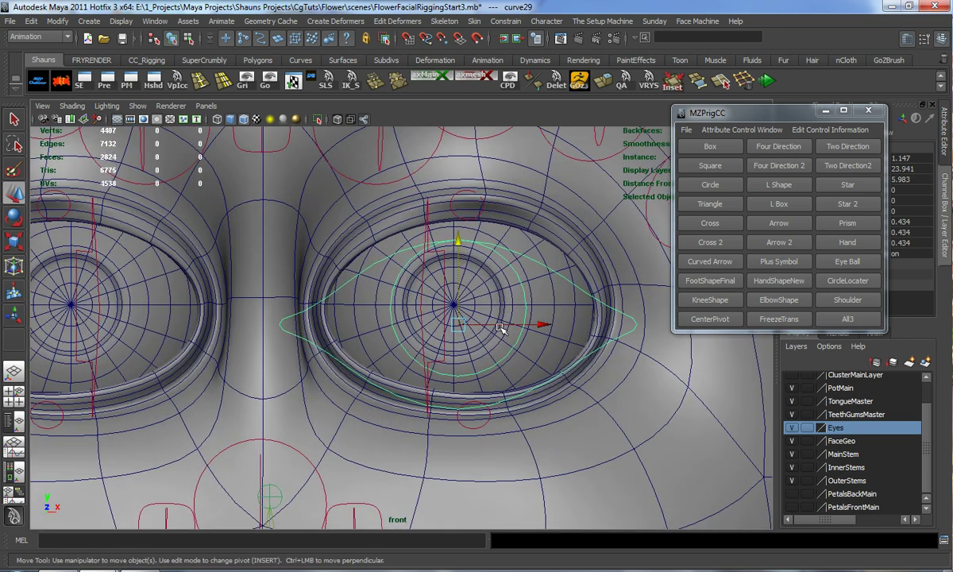
{"action": "left_click_drag", "start_coordinate": [544, 325], "coordinate": [543, 326]}
{"action": "left_click_drag", "start_coordinate": [450, 243], "coordinate": [453, 238]}
{"action": "key", "text": "r"}
{"action": "left_click_drag", "start_coordinate": [453, 322], "coordinate": [410, 323]}
{"action": "key", "text": "w"}
{"action": "left_click_drag", "start_coordinate": [458, 249], "coordinate": [453, 234]}
- Return to the perspective view and close the MZPrigCC window
{"action": "key", "text": "space"}
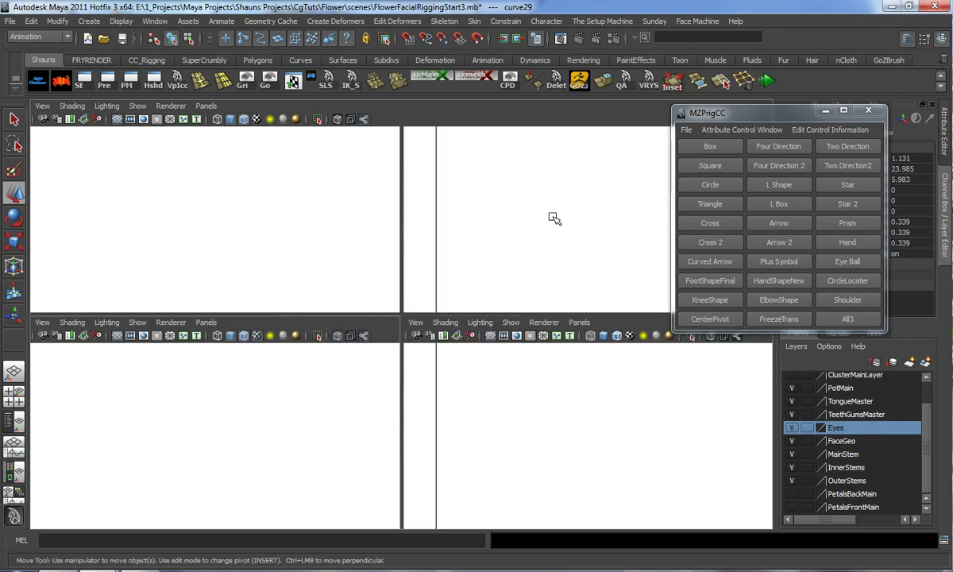
{"action": "key", "text": "space"}
{"action": "left_click_drag", "start_coordinate": [498, 270], "coordinate": [526, 289], "text": "alt"}
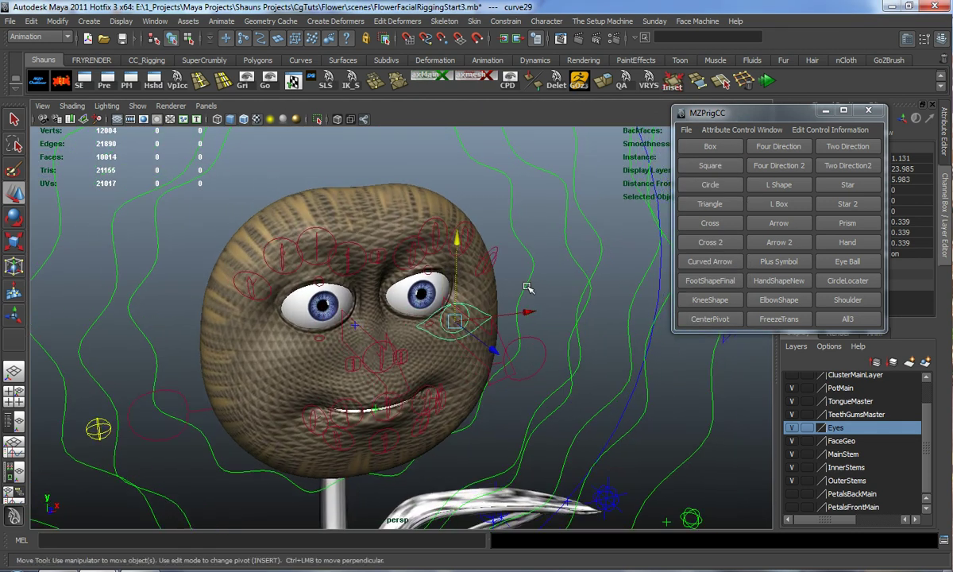
{"action": "left_click", "coordinate": [869, 110]}
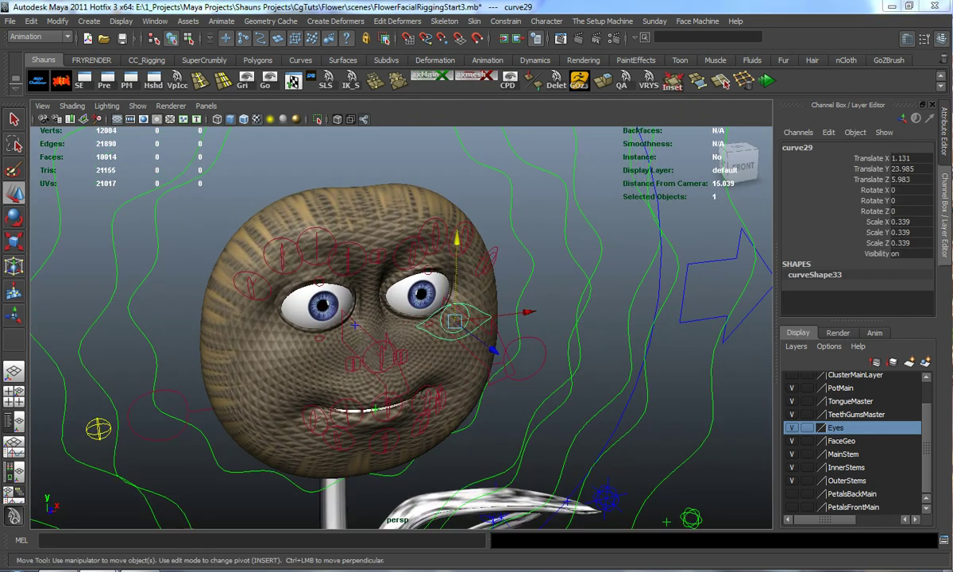
- Rename the eye curve at the character's left eye as CC_L_Eye
{"action": "double_click", "coordinate": [810, 149]}
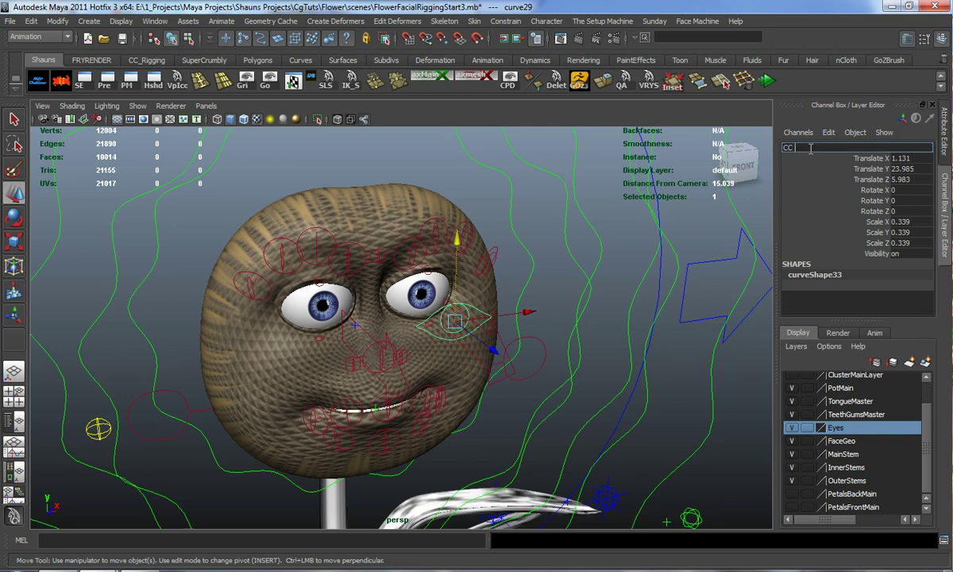
{"action": "type", "text": "CC_L_Eye"}
{"action": "key", "text": "Return"}
- Create a mirrored copy of CC_L_Eye across the X axis with the Wizard_Controllers mirror tool
{"action": "left_click_drag", "start_coordinate": [520, 270], "coordinate": [440, 287], "text": "alt"}
{"action": "right_click_drag", "start_coordinate": [440, 287], "coordinate": [517, 306], "text": "alt"}
{"action": "left_click_drag", "start_coordinate": [516, 306], "coordinate": [498, 298], "text": "alt"}
{"action": "left_click", "coordinate": [137, 63]}
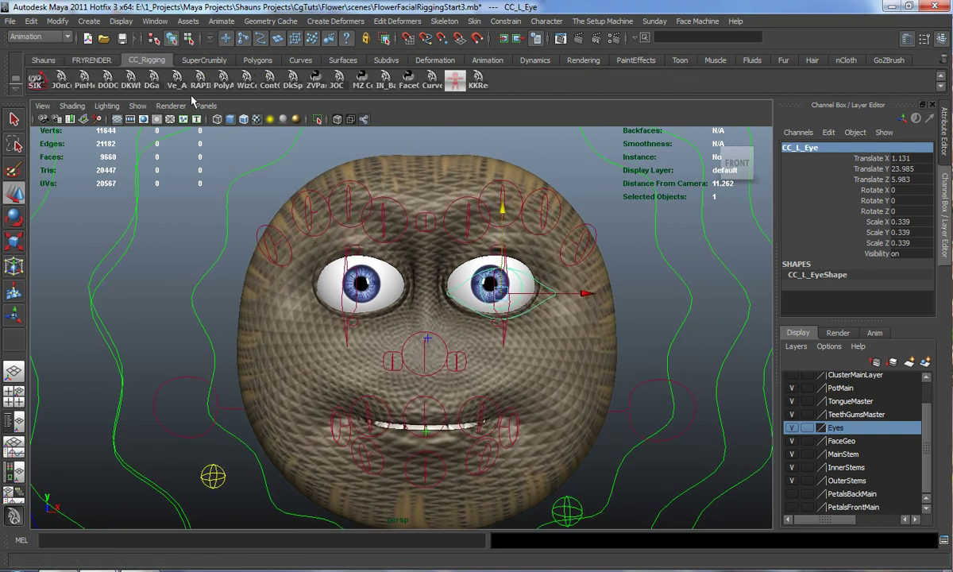
{"action": "left_click", "coordinate": [248, 85]}
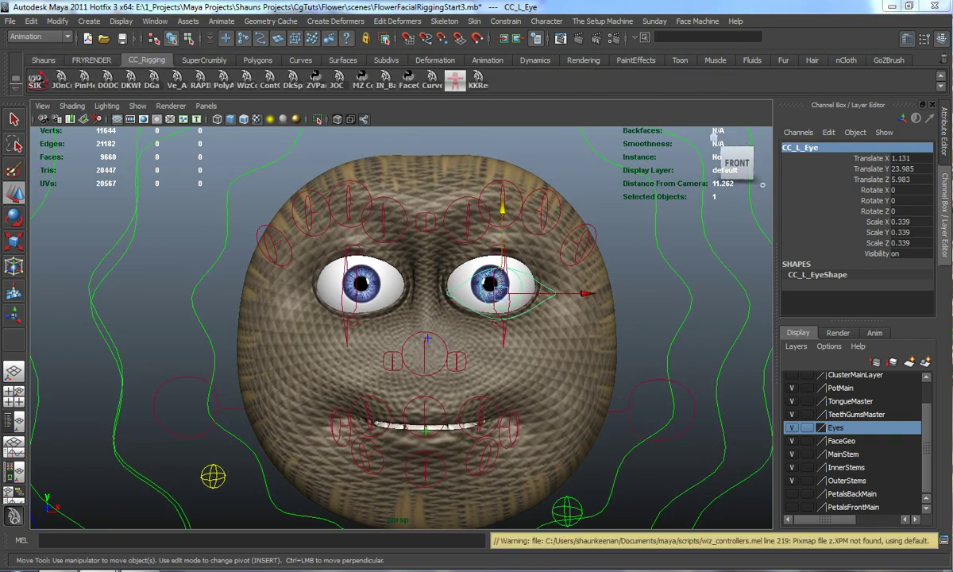
{"action": "scroll", "coordinate": [443, 317], "scroll_direction": "up", "scroll_amount": 3}
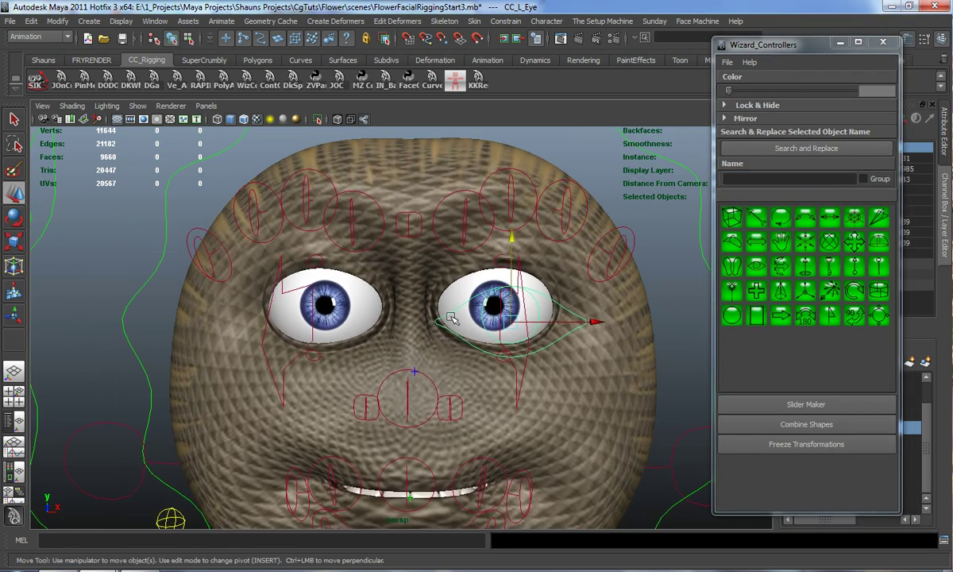
{"action": "left_click", "coordinate": [726, 118]}
{"action": "left_click", "coordinate": [730, 167]}
- Freeze the transformations of both eye curves together and move the Wizard_Controllers window out of the way
{"action": "middle_click_drag", "start_coordinate": [429, 305], "coordinate": [457, 267], "text": "alt"}
{"action": "left_click_drag", "start_coordinate": [457, 267], "coordinate": [523, 322], "text": "alt"}
{"action": "left_click", "coordinate": [534, 290], "text": "shift"}
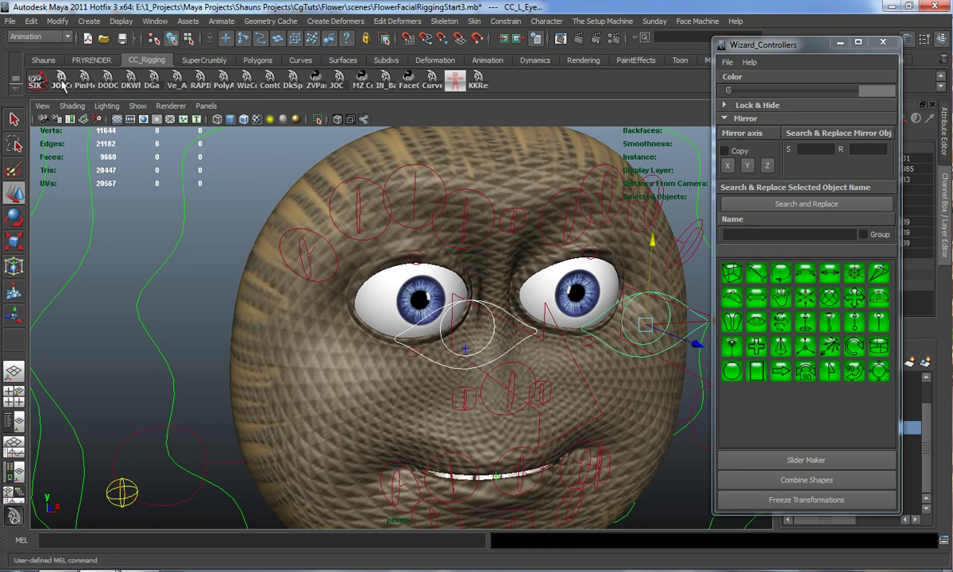
{"action": "left_click", "coordinate": [46, 65]}
{"action": "left_click", "coordinate": [62, 82]}
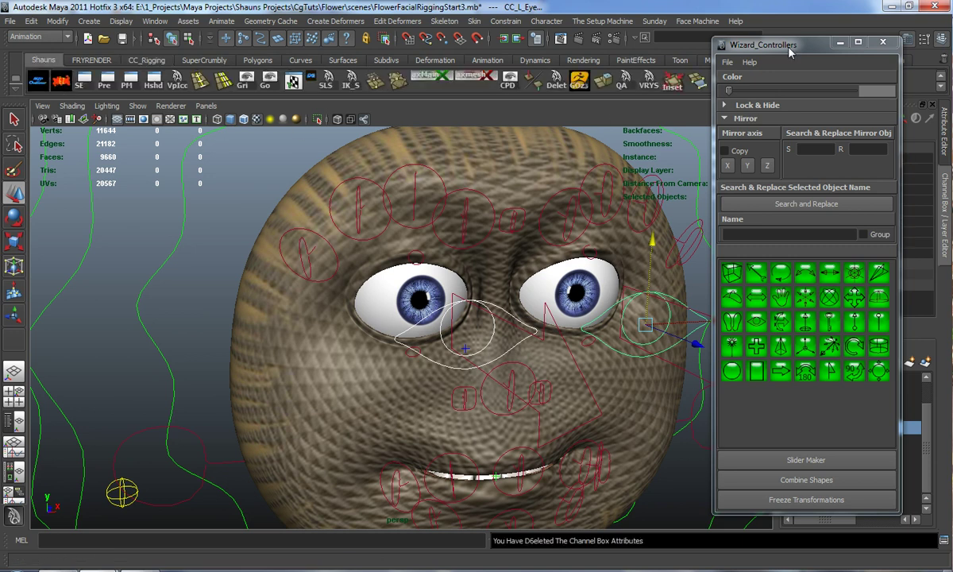
{"action": "left_click_drag", "start_coordinate": [788, 52], "coordinate": [952, 52]}
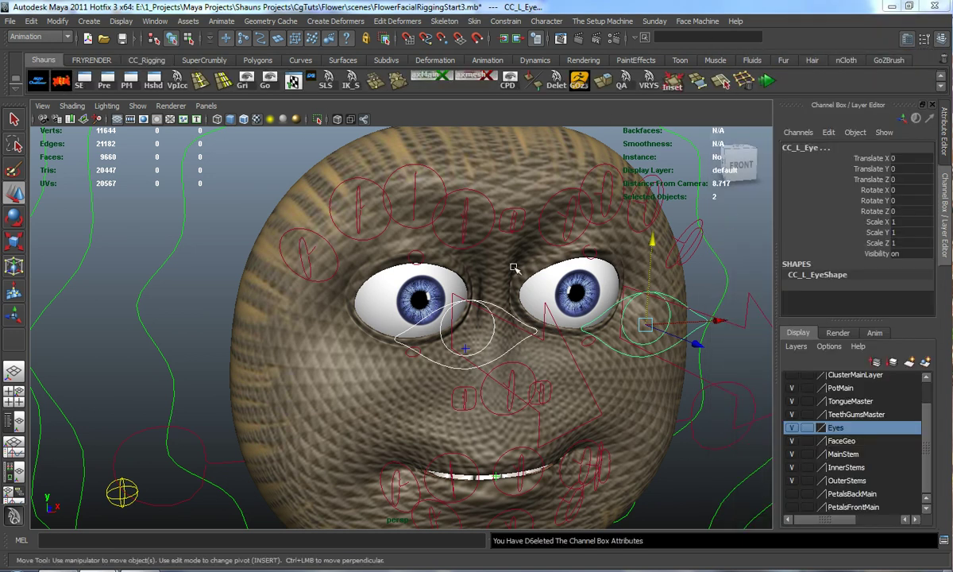
- Rename the mirrored eye curve as CC_R_Eye
{"action": "left_click", "coordinate": [366, 340]}
{"action": "left_click", "coordinate": [397, 335]}
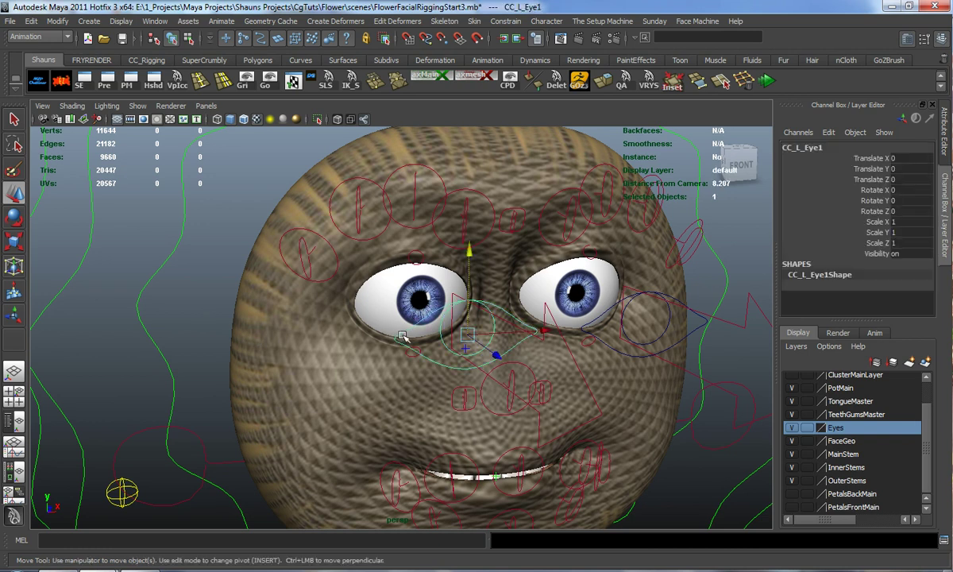
{"action": "left_click", "coordinate": [831, 149]}
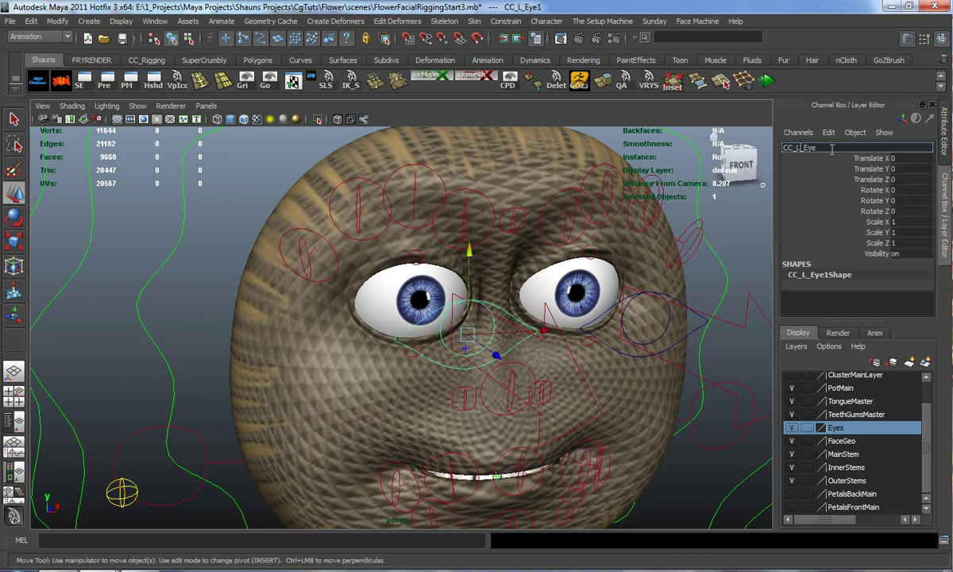
{"action": "type", "text": "R"}
{"action": "key", "text": "Return"}
- Colour the CC_R_Eye curve bright red with Color Changer
{"action": "left_click_drag", "start_coordinate": [556, 286], "coordinate": [589, 287], "text": "alt"}
{"action": "left_click_drag", "start_coordinate": [464, 236], "coordinate": [429, 236], "text": "alt"}
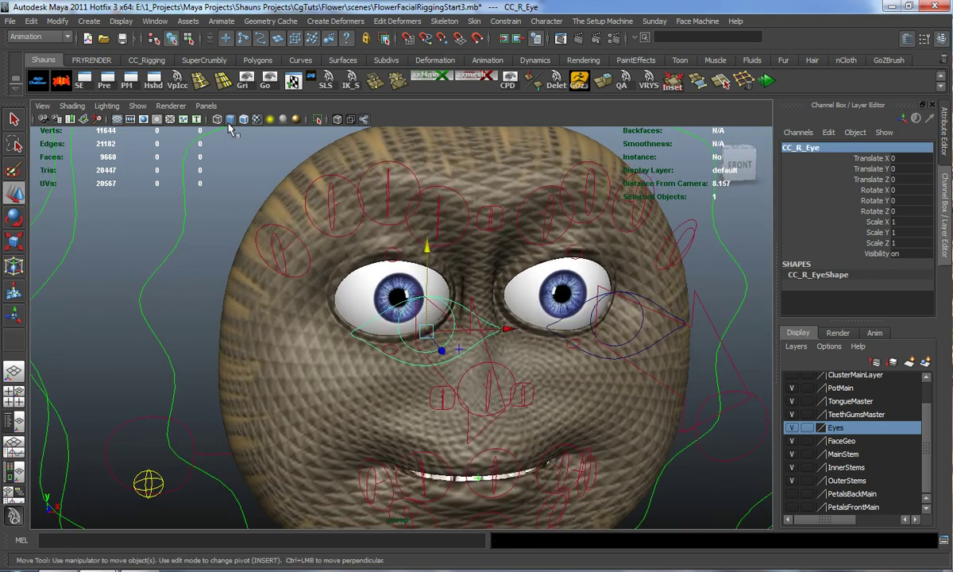
{"action": "left_click", "coordinate": [190, 63]}
{"action": "left_click", "coordinate": [107, 79]}
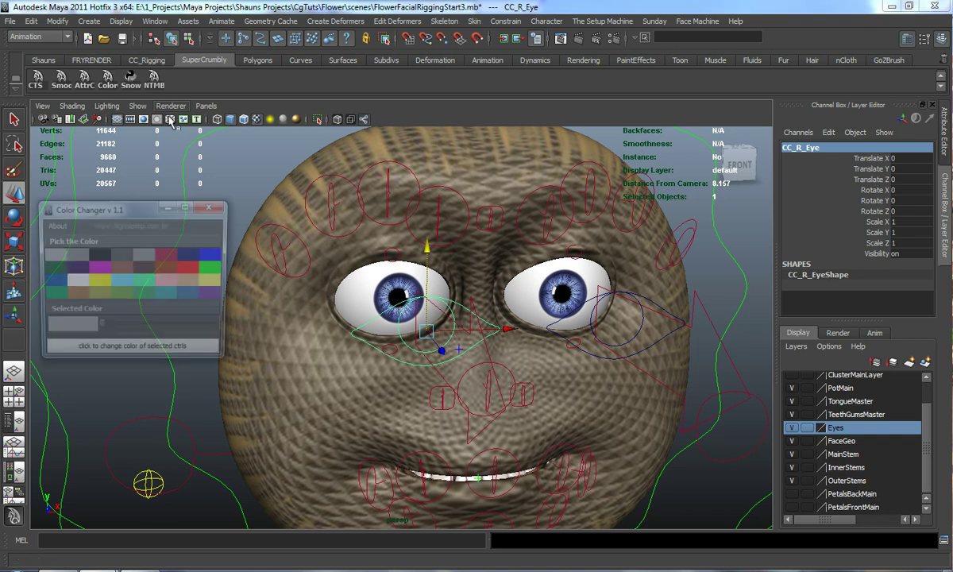
{"action": "left_click", "coordinate": [187, 271]}
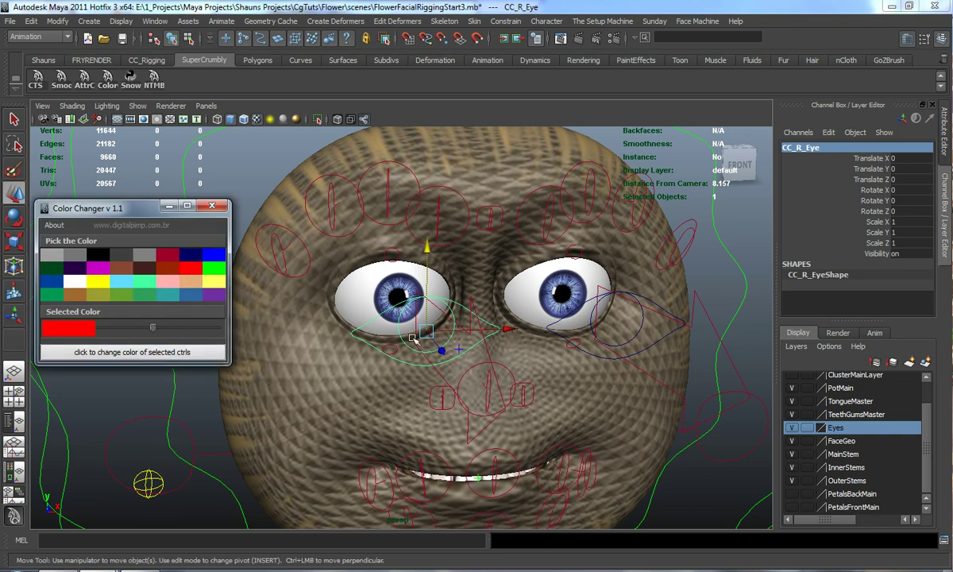
- Colour the CC_L_Eye curve bright blue, then clear the Color Changer window from view and deselect the curve
{"action": "left_click", "coordinate": [640, 297]}
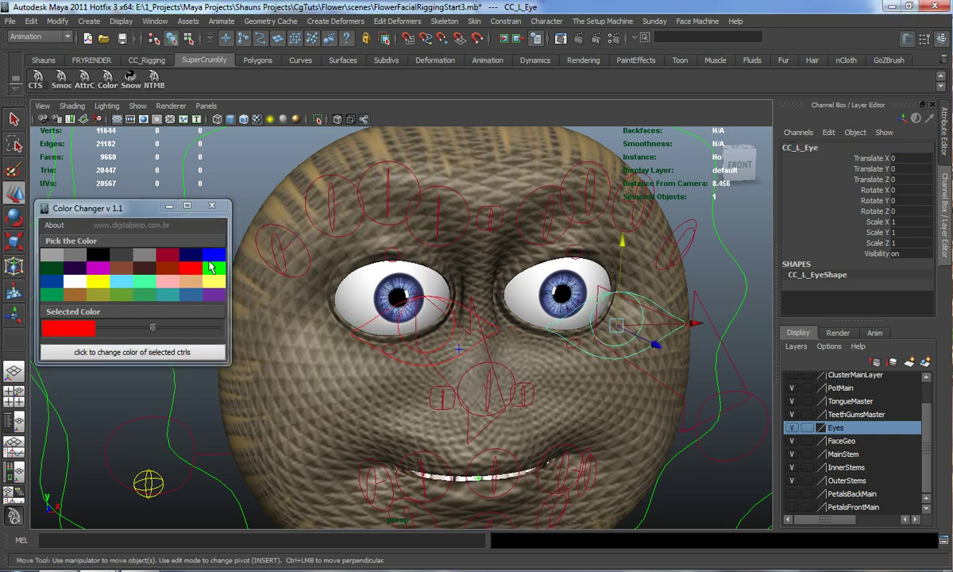
{"action": "left_click", "coordinate": [213, 254]}
{"action": "left_click", "coordinate": [199, 357]}
{"action": "left_click_drag", "start_coordinate": [148, 211], "coordinate": [952, 238]}
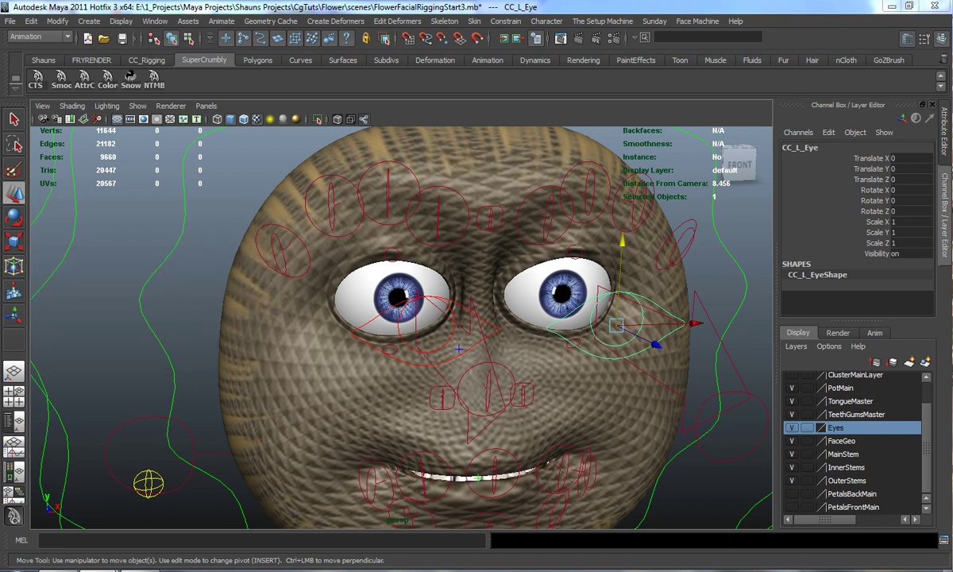
{"action": "left_click", "coordinate": [738, 230]}
- Create a NURBS circle and move it in front of the face at Y 23.446, Z 6.756
{"action": "scroll", "coordinate": [617, 322], "scroll_direction": "down", "scroll_amount": 8}
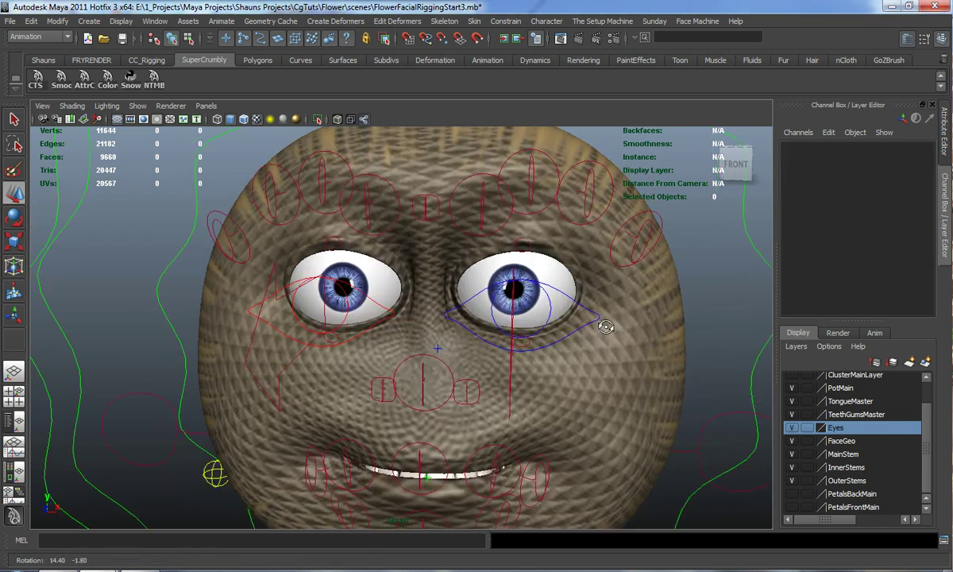
{"action": "scroll", "coordinate": [546, 341], "scroll_direction": "up", "scroll_amount": 5}
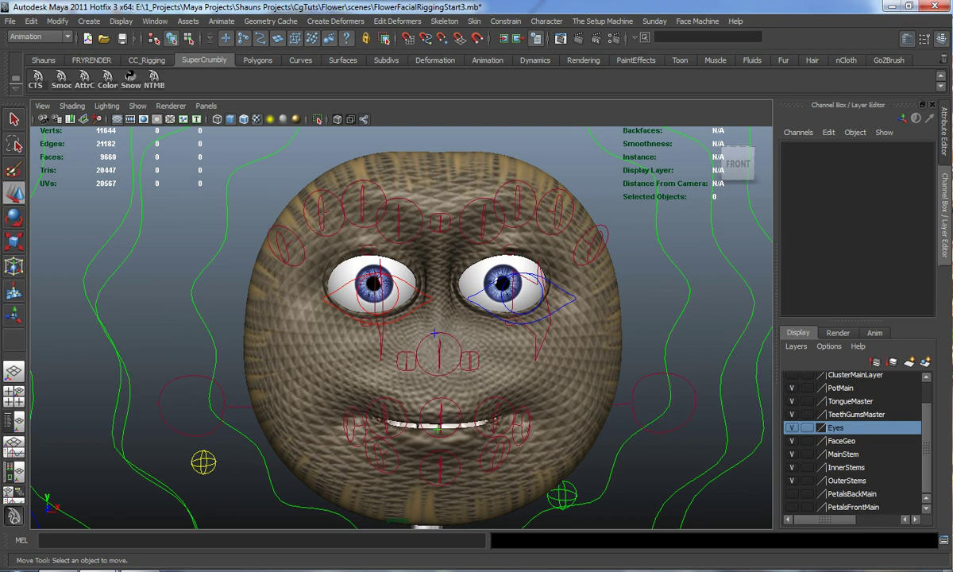
{"action": "middle_click_drag", "start_coordinate": [456, 285], "coordinate": [435, 264], "text": "alt"}
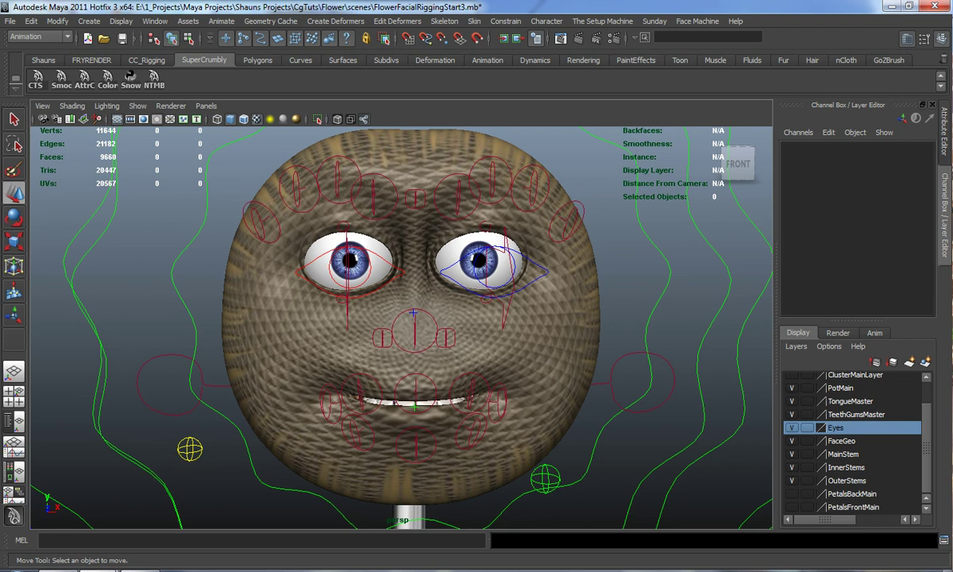
{"action": "left_click", "coordinate": [746, 324]}
{"action": "right_click_drag", "start_coordinate": [758, 324], "coordinate": [362, 316], "text": "alt"}
{"action": "middle_click_drag", "start_coordinate": [362, 316], "coordinate": [365, 213], "text": "alt"}
{"action": "left_click_drag", "start_coordinate": [395, 350], "coordinate": [462, 491], "text": "alt"}
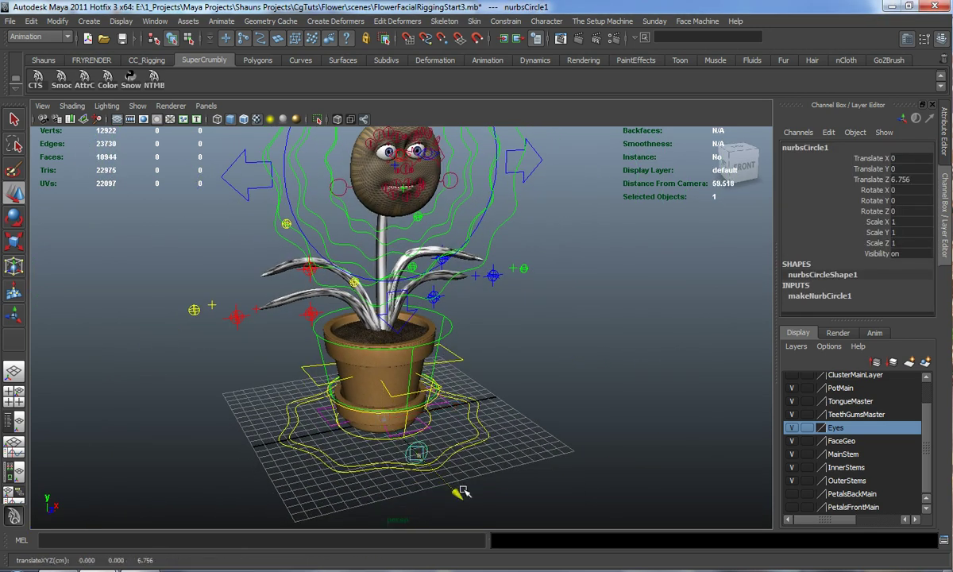
{"action": "left_click_drag", "start_coordinate": [413, 385], "coordinate": [395, 150]}
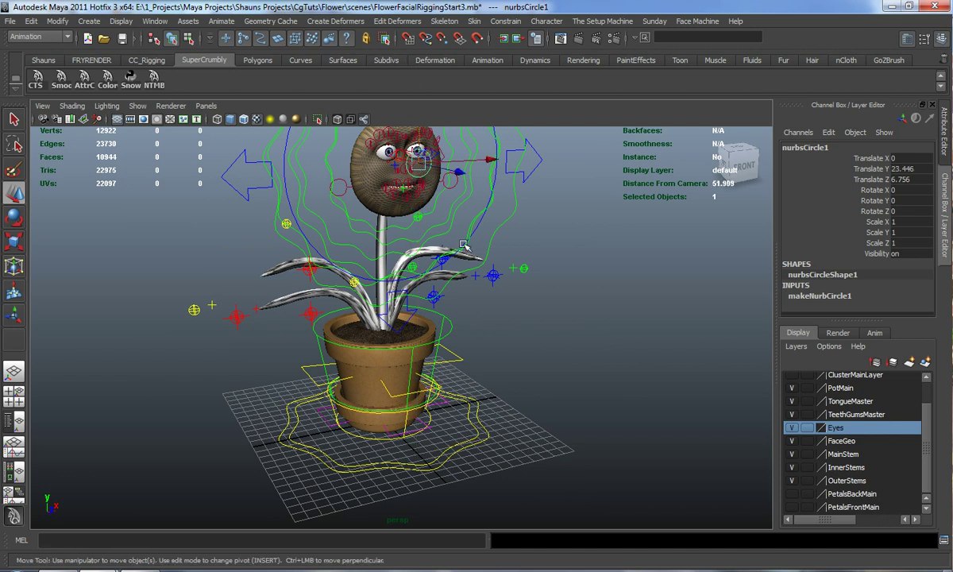
- Reposition the circle in the side view to Y 23.915, Z 5.985, level with the eye controls
{"action": "key", "text": "space"}
{"action": "key", "text": "space"}
{"action": "scroll", "coordinate": [405, 342], "scroll_direction": "up", "scroll_amount": 4}
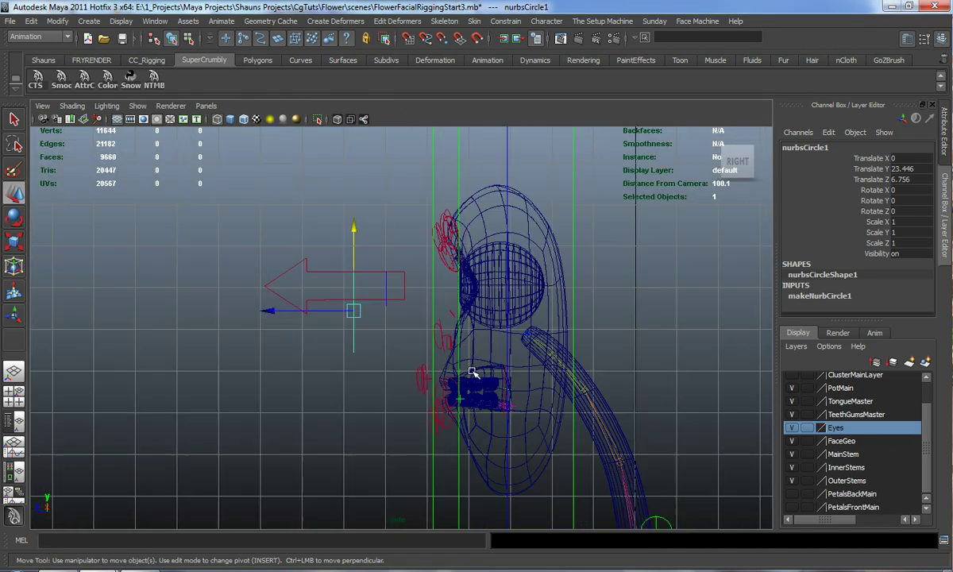
{"action": "scroll", "coordinate": [404, 342], "scroll_direction": "up", "scroll_amount": 3}
{"action": "left_click_drag", "start_coordinate": [208, 344], "coordinate": [287, 351]}
{"action": "left_click_drag", "start_coordinate": [373, 256], "coordinate": [374, 219]}
{"action": "left_click_drag", "start_coordinate": [286, 295], "coordinate": [286, 295]}
{"action": "key", "text": "space"}
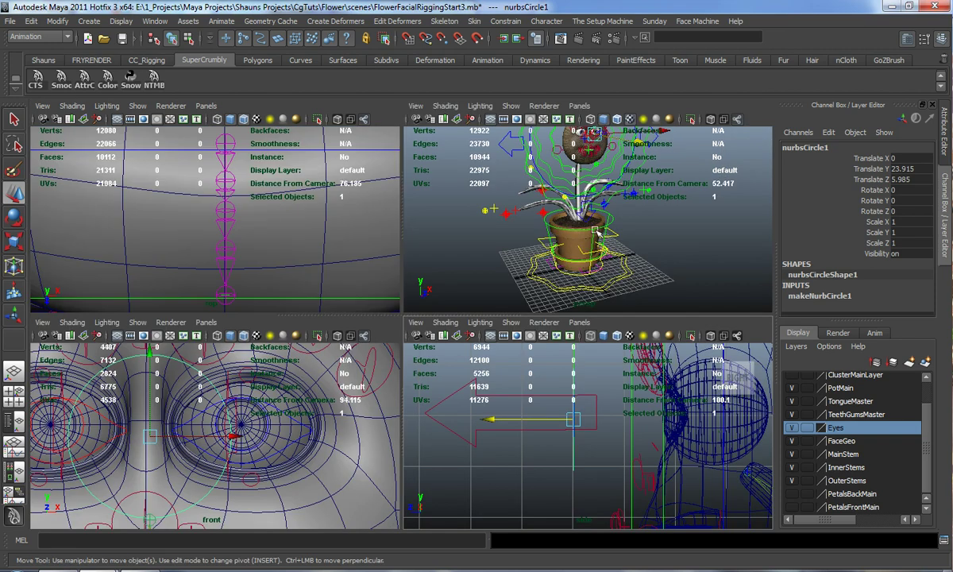
- Scale the circle to 2.214 in X and 0.874 in Y so it encloses both eye controls
{"action": "key", "text": "space"}
{"action": "scroll", "coordinate": [484, 330], "scroll_direction": "up", "scroll_amount": 10}
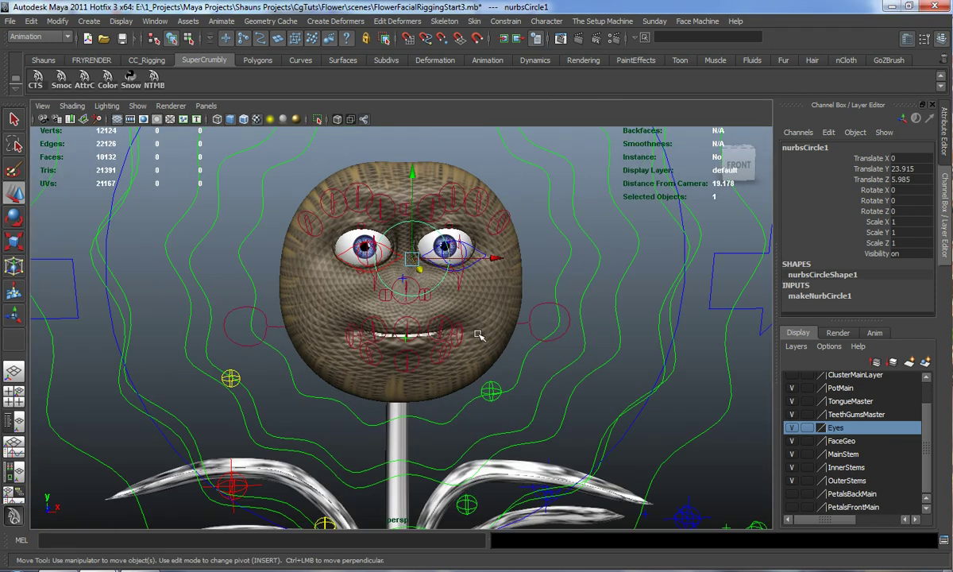
{"action": "left_click_drag", "start_coordinate": [472, 352], "coordinate": [463, 310], "text": "alt"}
{"action": "key", "text": "r"}
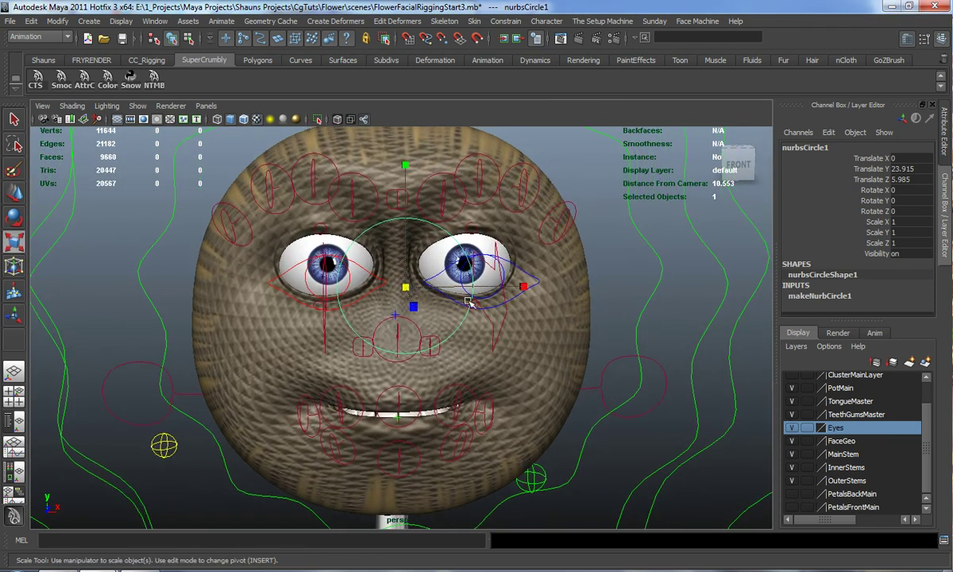
{"action": "left_click_drag", "start_coordinate": [524, 286], "coordinate": [621, 292]}
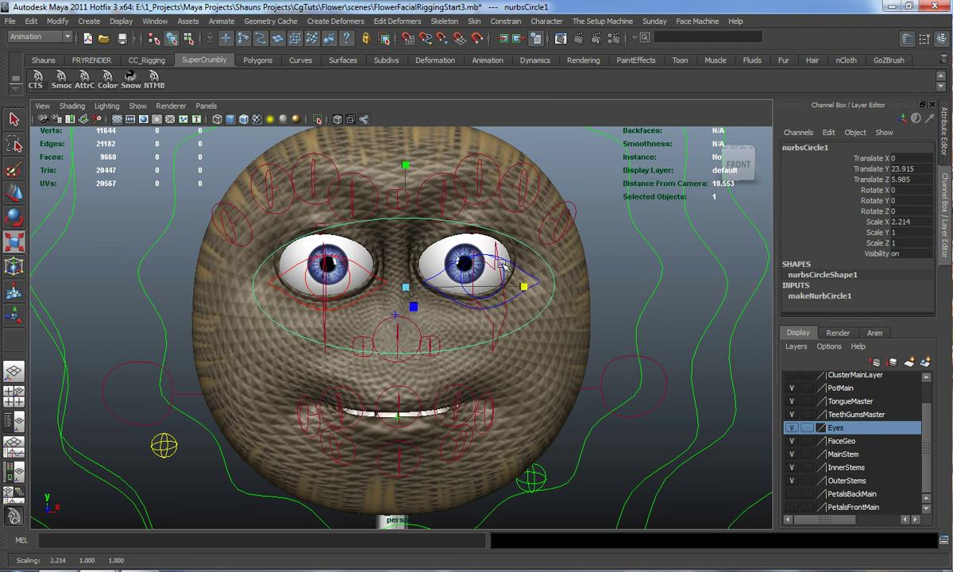
{"action": "left_click_drag", "start_coordinate": [406, 171], "coordinate": [408, 199]}
{"action": "key", "text": "w"}
- Select the circle's upper and lower middle control vertices and scale them vertically towards each other to pinch the centre
{"action": "right_click_drag", "start_coordinate": [440, 228], "coordinate": [414, 234]}
{"action": "left_click", "coordinate": [403, 218]}
{"action": "left_click_drag", "start_coordinate": [403, 335], "coordinate": [382, 324], "text": "alt"}
{"action": "left_click", "coordinate": [435, 337], "text": "shift"}
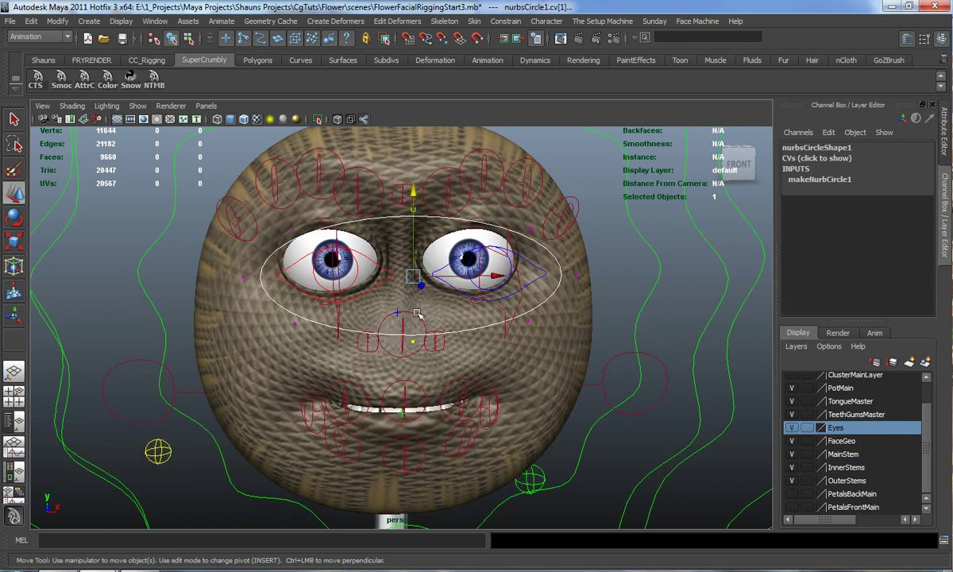
{"action": "key", "text": "r"}
{"action": "left_click_drag", "start_coordinate": [409, 157], "coordinate": [413, 238]}
- Spread the circle's four corner control vertices vertically and shift them slightly upward to form a mask shape around both eyes
{"action": "left_click", "coordinate": [293, 230]}
{"action": "left_click", "coordinate": [294, 323], "text": "shift"}
{"action": "left_click", "coordinate": [530, 321], "text": "shift"}
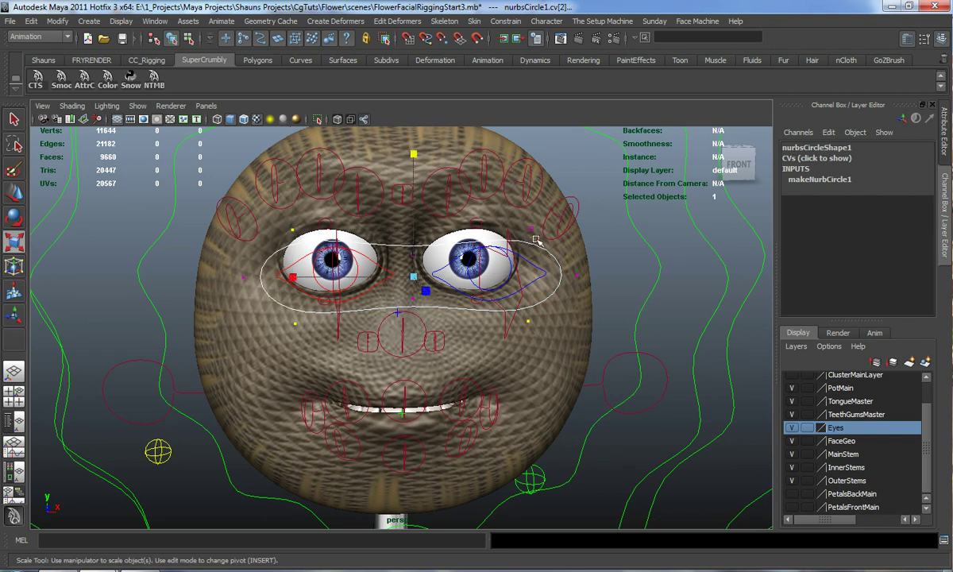
{"action": "left_click", "coordinate": [531, 229], "text": "shift"}
{"action": "left_click_drag", "start_coordinate": [530, 232], "coordinate": [505, 254], "text": "alt"}
{"action": "left_click_drag", "start_coordinate": [392, 158], "coordinate": [391, 93]}
{"action": "key", "text": "w"}
{"action": "left_click_drag", "start_coordinate": [392, 187], "coordinate": [396, 181]}
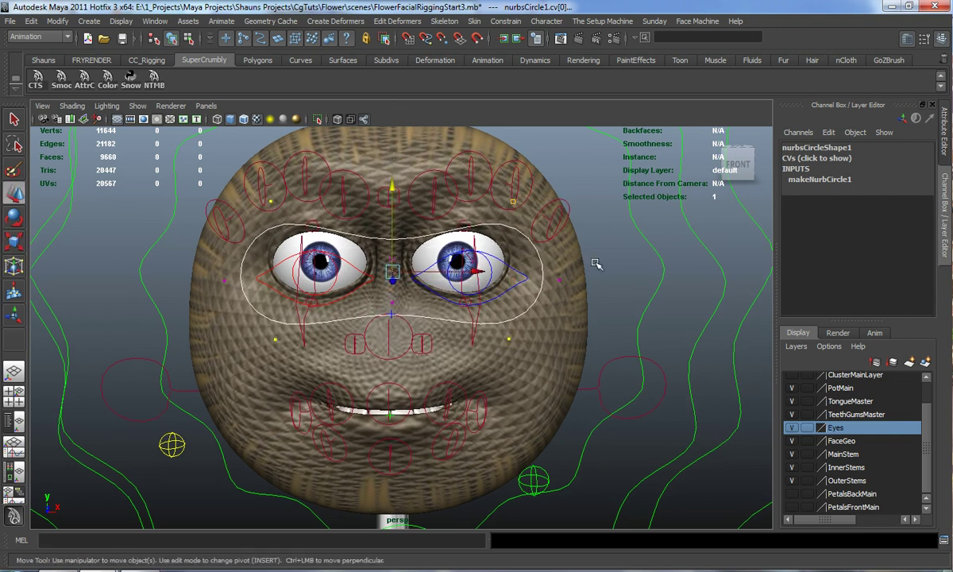
{"action": "left_click", "coordinate": [592, 263]}
- Return to object selection and delete the two long arrow control curves in front of the eyes, including L_eye_FC
{"action": "left_click_drag", "start_coordinate": [534, 276], "coordinate": [467, 312], "text": "alt"}
{"action": "scroll", "coordinate": [469, 314], "scroll_direction": "up", "scroll_amount": 3}
{"action": "scroll", "coordinate": [468, 309], "scroll_direction": "up", "scroll_amount": 2}
{"action": "right_click_drag", "start_coordinate": [492, 233], "coordinate": [501, 224]}
{"action": "left_click_drag", "start_coordinate": [499, 277], "coordinate": [607, 274], "text": "alt"}
{"action": "left_click_drag", "start_coordinate": [620, 328], "coordinate": [618, 330]}
{"action": "left_click_drag", "start_coordinate": [618, 330], "coordinate": [553, 330], "text": "alt"}
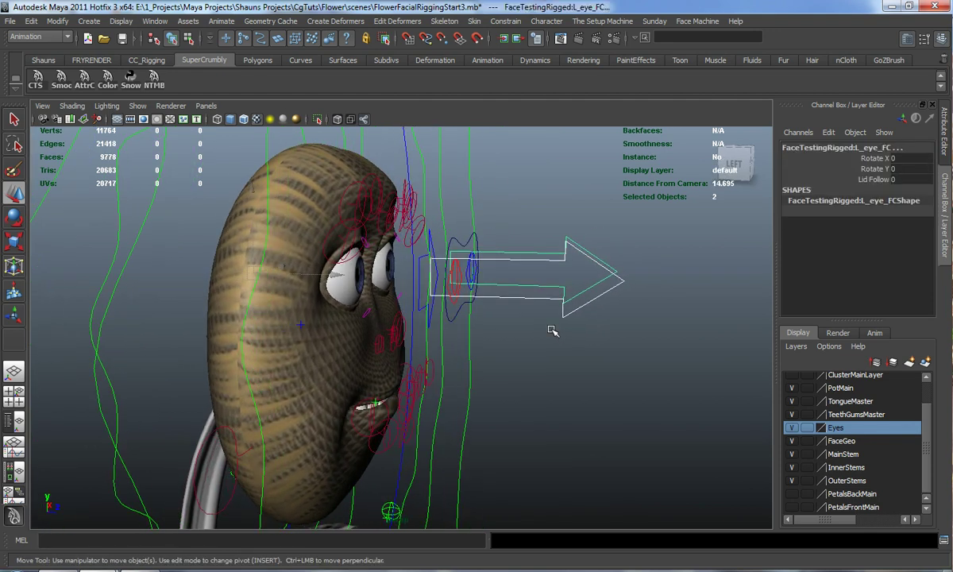
{"action": "key", "text": "Delete"}
{"action": "key", "text": "ctrl+z"}
{"action": "key", "text": "Delete"}
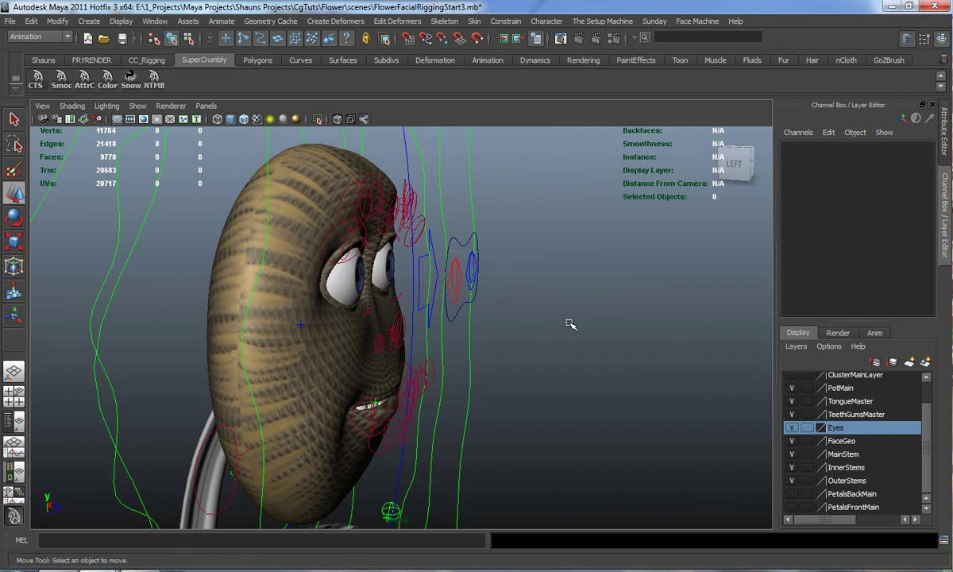
- Select the left and right eyeball meshes and delete their construction history
{"action": "left_click_drag", "start_coordinate": [445, 308], "coordinate": [350, 325], "text": "alt"}
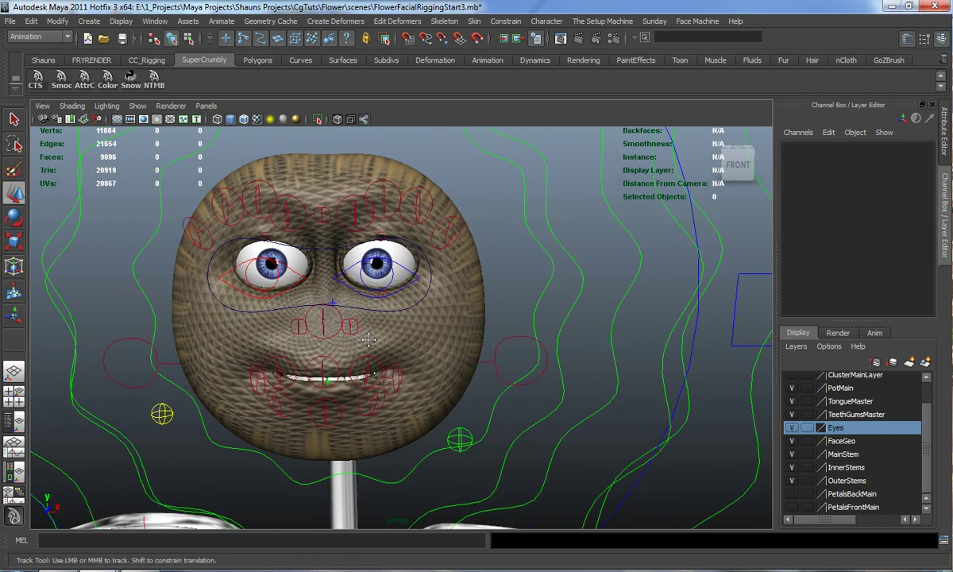
{"action": "middle_click_drag", "start_coordinate": [349, 326], "coordinate": [385, 377], "text": "alt"}
{"action": "right_click_drag", "start_coordinate": [385, 377], "coordinate": [420, 388], "text": "alt"}
{"action": "left_click_drag", "start_coordinate": [421, 388], "coordinate": [415, 354], "text": "alt"}
{"action": "left_click", "coordinate": [460, 311]}
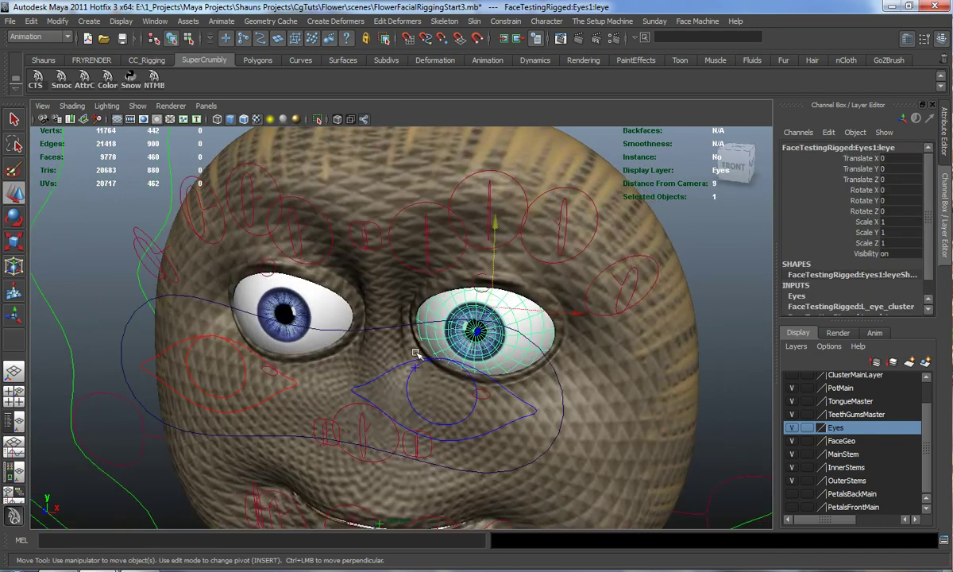
{"action": "left_click", "coordinate": [303, 301], "text": "shift"}
{"action": "left_click", "coordinate": [51, 60]}
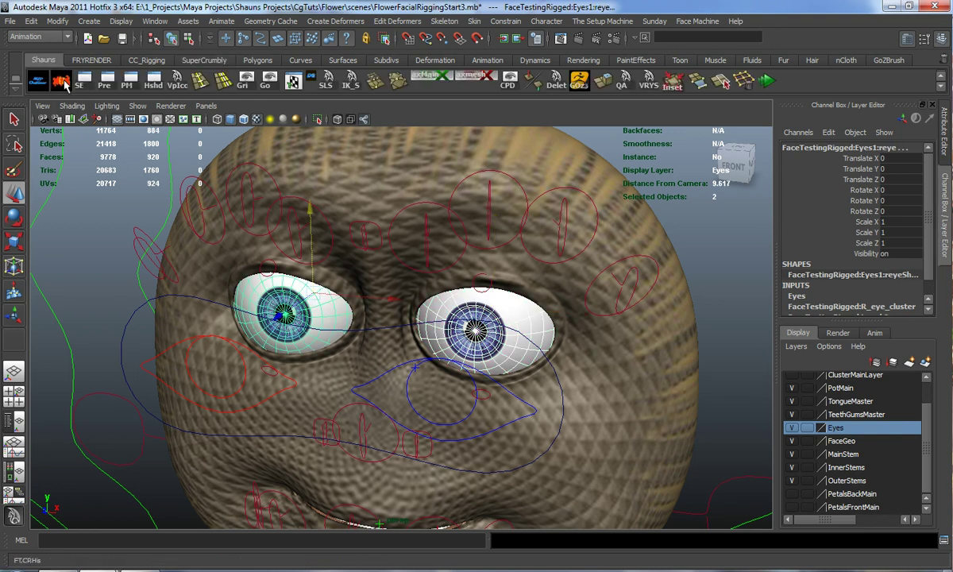
{"action": "left_click", "coordinate": [62, 80]}
- Rename the mask-shaped curve around both eyes CC_Eye_Main, freeze its transformations and delete its construction history
{"action": "left_click_drag", "start_coordinate": [270, 282], "coordinate": [306, 298], "text": "alt"}
{"action": "right_click_drag", "start_coordinate": [306, 298], "coordinate": [262, 333], "text": "alt"}
{"action": "middle_click_drag", "start_coordinate": [262, 334], "coordinate": [250, 285], "text": "alt"}
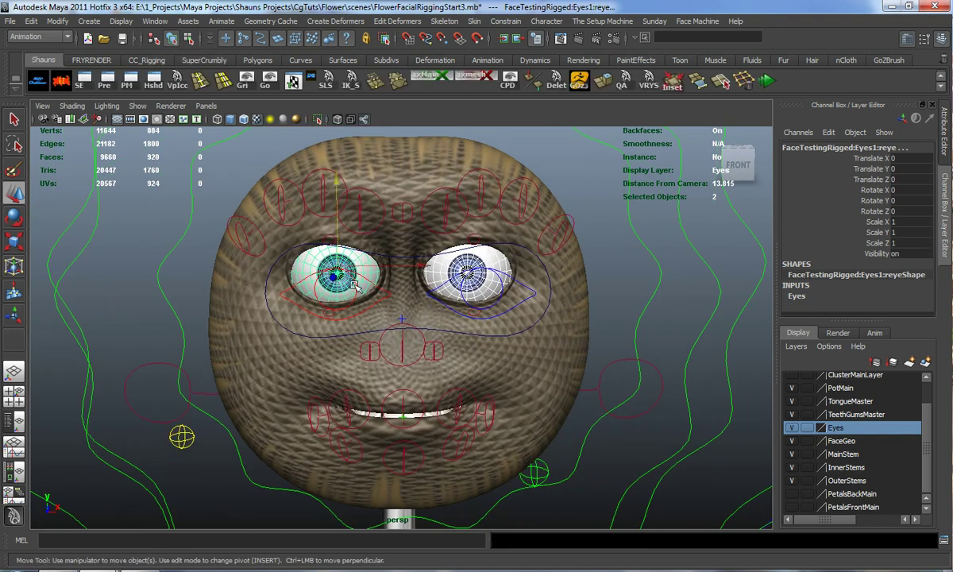
{"action": "right_click_drag", "start_coordinate": [250, 284], "coordinate": [310, 298], "text": "alt"}
{"action": "left_click_drag", "start_coordinate": [309, 297], "coordinate": [338, 302], "text": "alt"}
{"action": "left_click", "coordinate": [125, 274]}
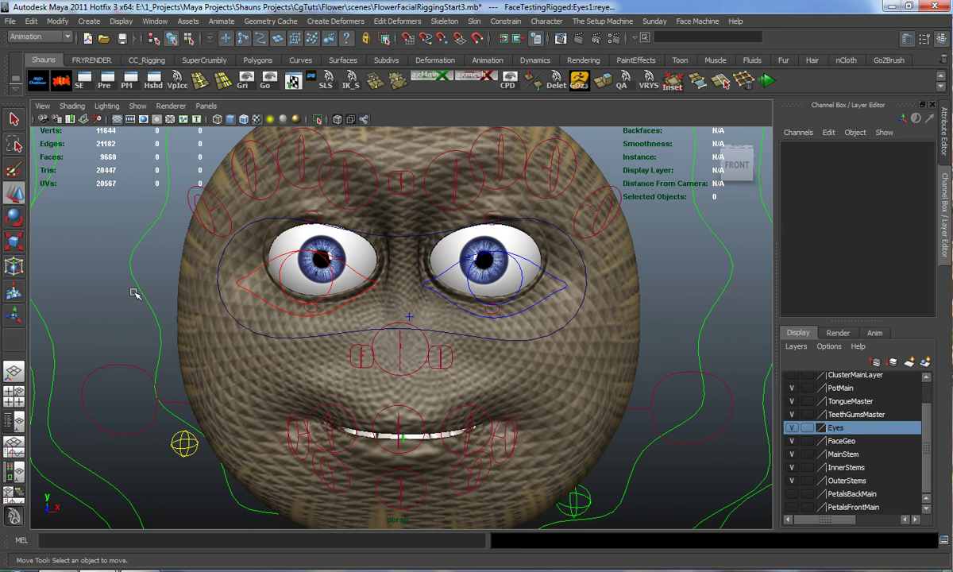
{"action": "left_click", "coordinate": [262, 328]}
{"action": "left_click", "coordinate": [843, 149]}
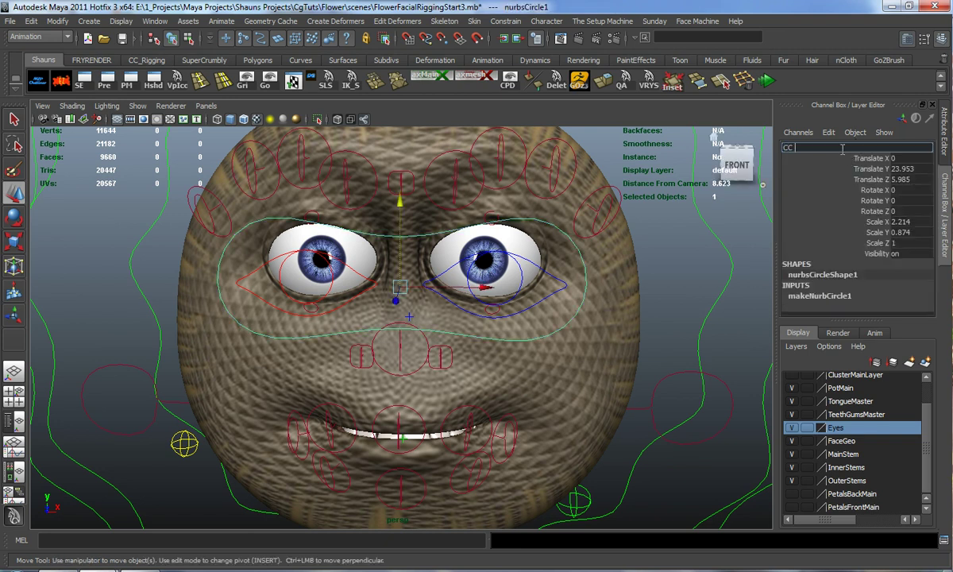
{"action": "key", "text": "Return"}
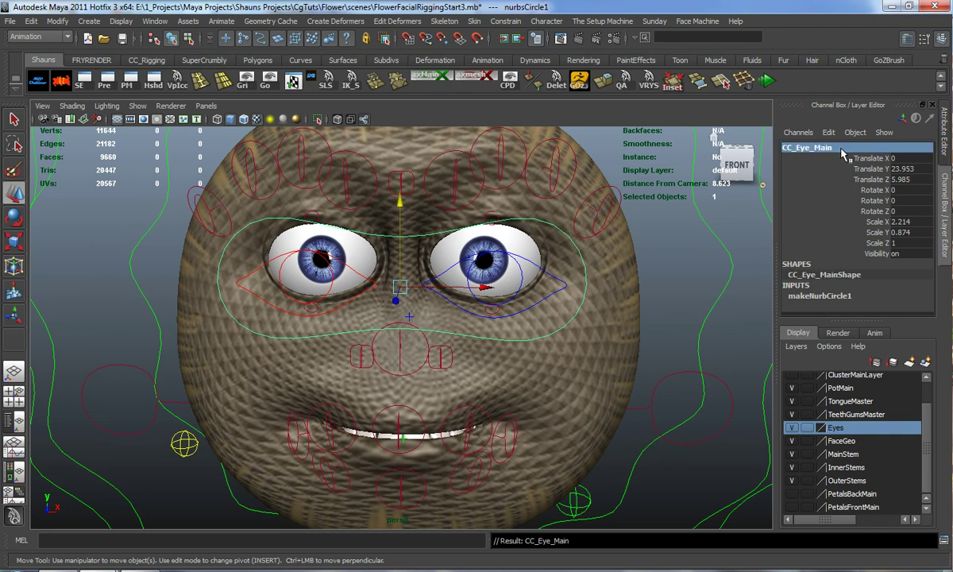
{"action": "left_click", "coordinate": [61, 80]}
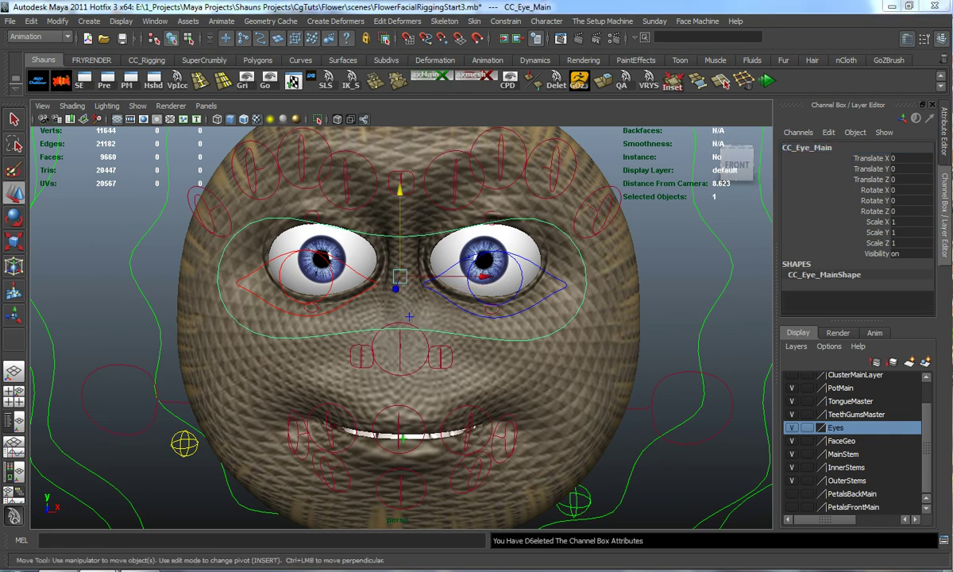
- Recolour the CC_Eye_Main curve yellow with the Color Changer
{"action": "left_click_drag", "start_coordinate": [735, 176], "coordinate": [722, 168]}
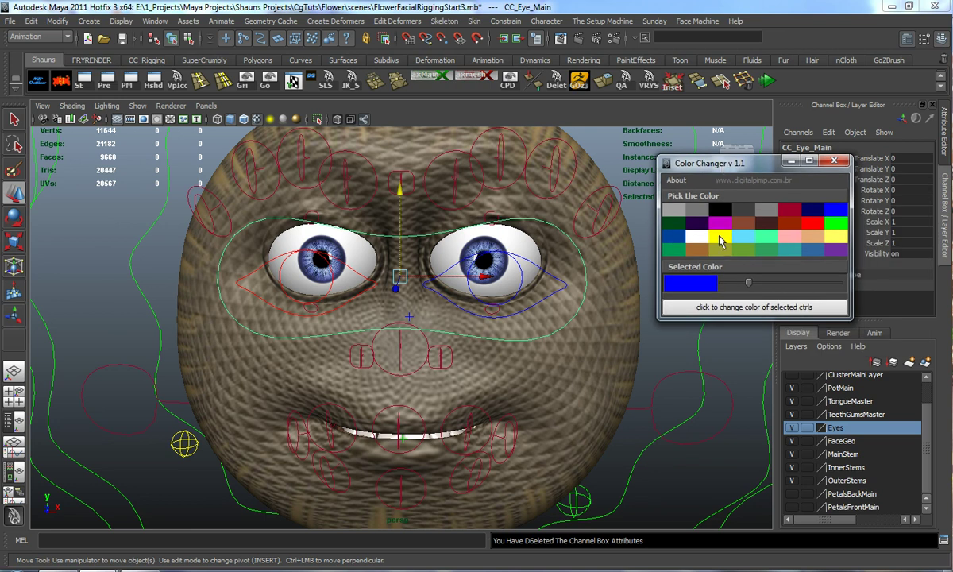
{"action": "left_click", "coordinate": [718, 238]}
{"action": "left_click", "coordinate": [747, 308]}
{"action": "left_click_drag", "start_coordinate": [746, 166], "coordinate": [951, 208]}
{"action": "left_click", "coordinate": [657, 301]}
{"action": "left_click_drag", "start_coordinate": [563, 319], "coordinate": [714, 399], "text": "alt"}
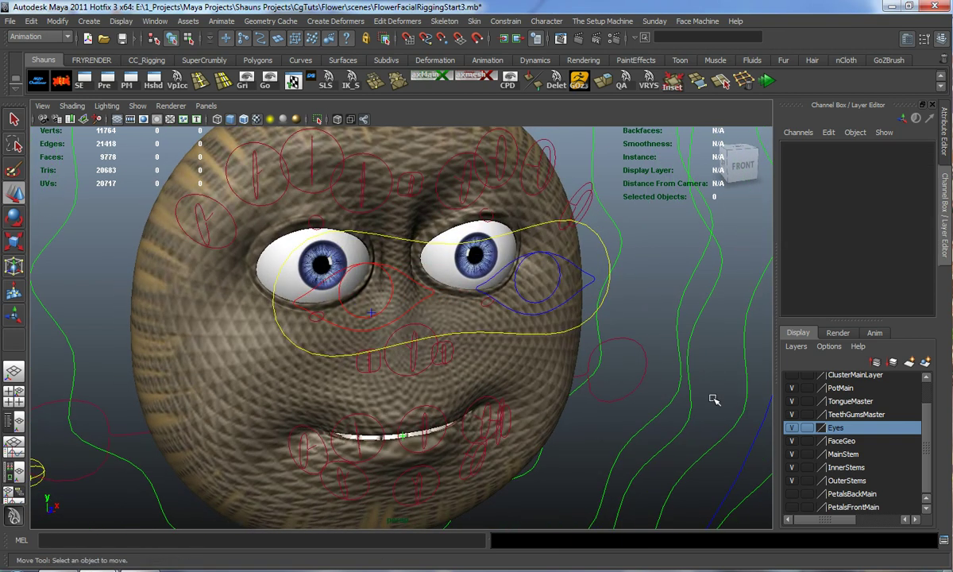
- Turn on the visibility of the PetalsBackMain and PetalsFrontMain display layers
{"action": "left_click", "coordinate": [791, 494]}
{"action": "left_click", "coordinate": [790, 507]}
{"action": "left_click_drag", "start_coordinate": [659, 456], "coordinate": [521, 418], "text": "alt"}
{"action": "right_click_drag", "start_coordinate": [522, 417], "coordinate": [440, 404], "text": "alt"}
{"action": "left_click_drag", "start_coordinate": [440, 404], "coordinate": [444, 404], "text": "alt"}
{"action": "right_click_drag", "start_coordinate": [443, 404], "coordinate": [424, 316], "text": "alt"}
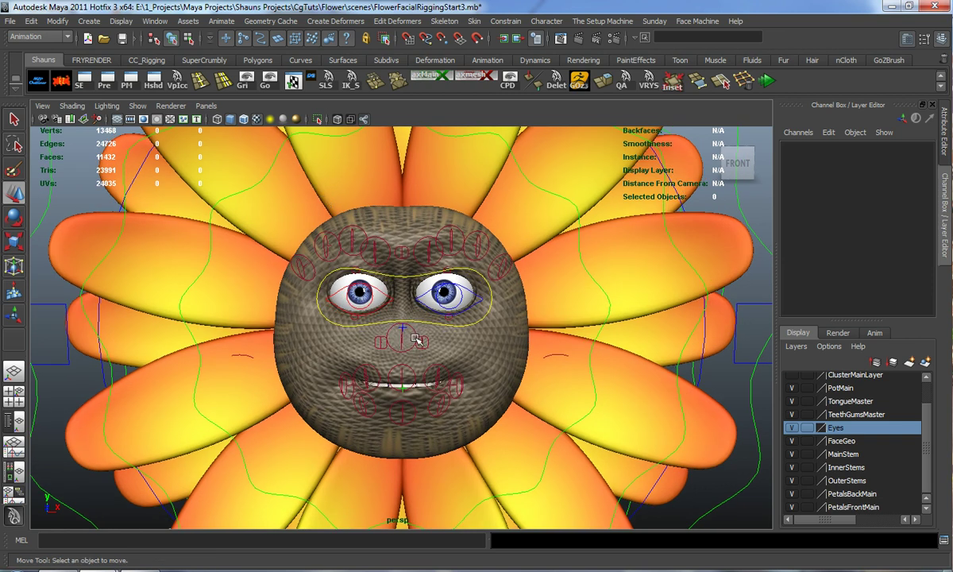
{"action": "scroll", "coordinate": [419, 331], "scroll_direction": "up", "scroll_amount": 3}
- Parent the CC_L_Eye and CC_R_Eye control curves to the CC_Eye_Main curve
{"action": "left_click", "coordinate": [423, 316]}
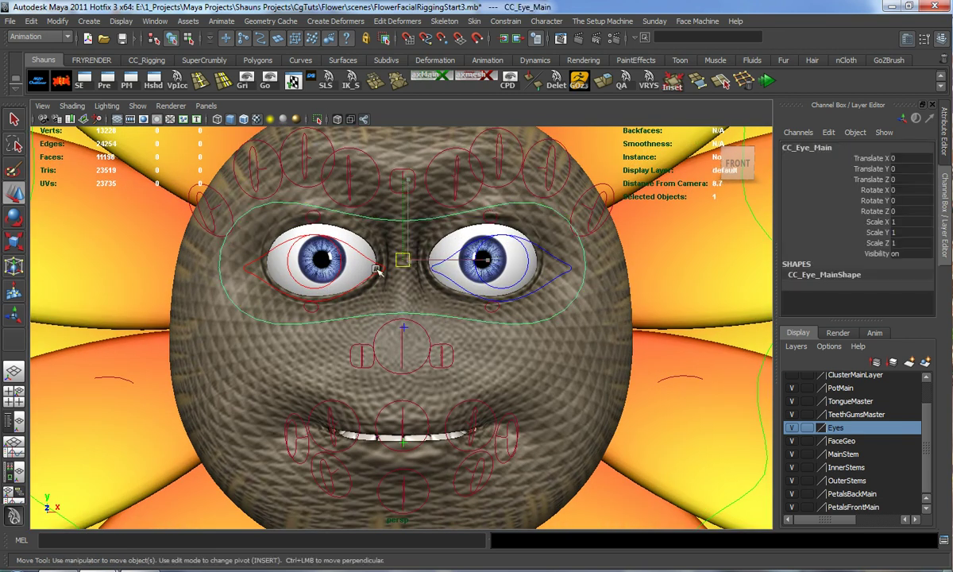
{"action": "scroll", "coordinate": [407, 355], "scroll_direction": "down", "scroll_amount": 5}
{"action": "left_click_drag", "start_coordinate": [408, 355], "coordinate": [407, 313], "text": "alt"}
{"action": "left_click", "coordinate": [378, 315]}
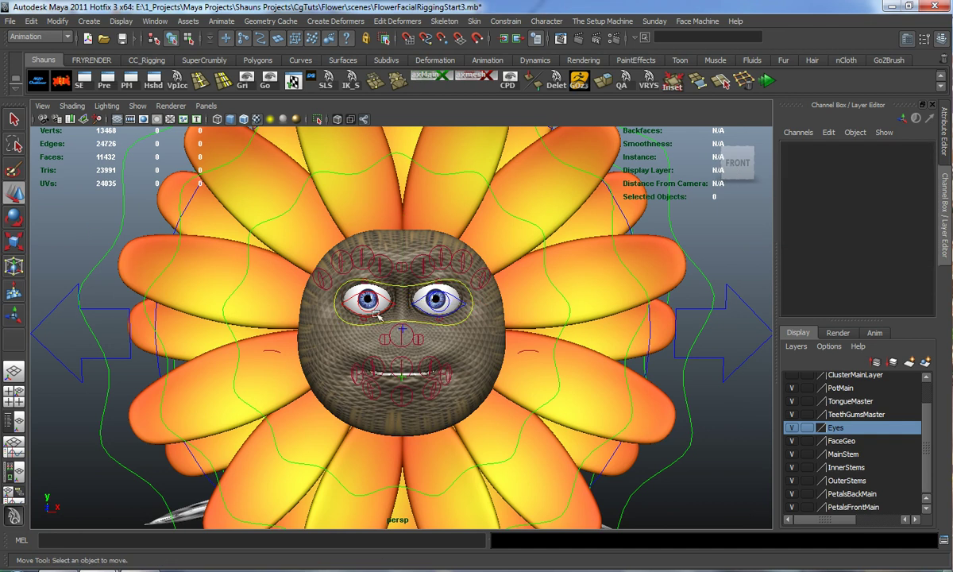
{"action": "right_click_drag", "start_coordinate": [410, 319], "coordinate": [445, 302], "text": "alt"}
{"action": "left_click", "coordinate": [443, 300]}
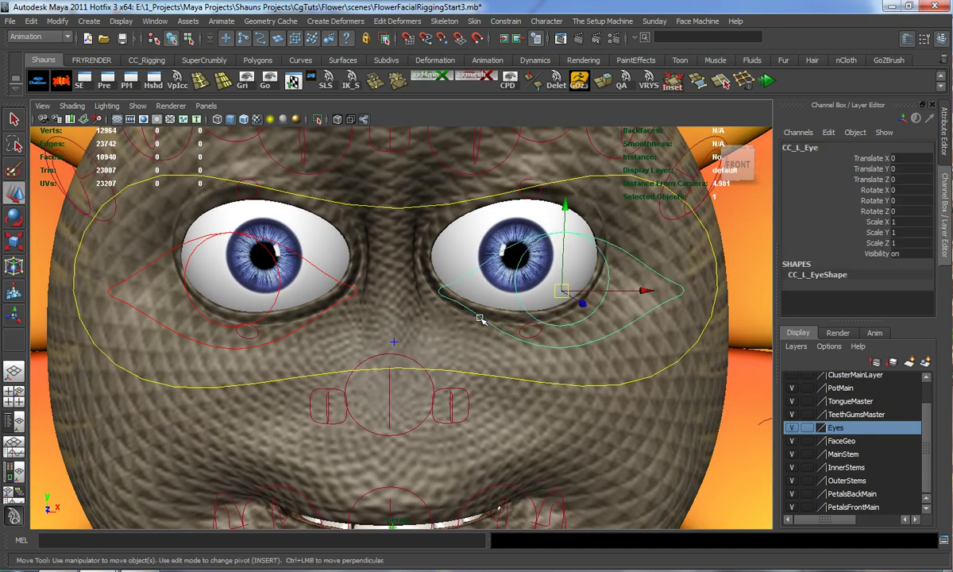
{"action": "left_click", "coordinate": [314, 318], "text": "shift"}
{"action": "left_click", "coordinate": [305, 374], "text": "shift"}
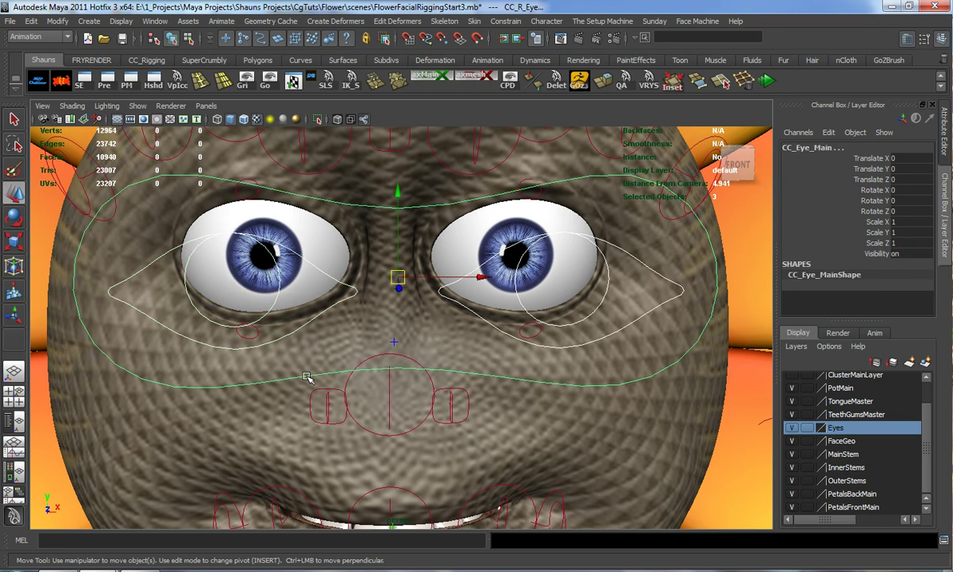
{"action": "key", "text": "ctrl+z"}
{"action": "scroll", "coordinate": [393, 320], "scroll_direction": "down", "scroll_amount": 10}
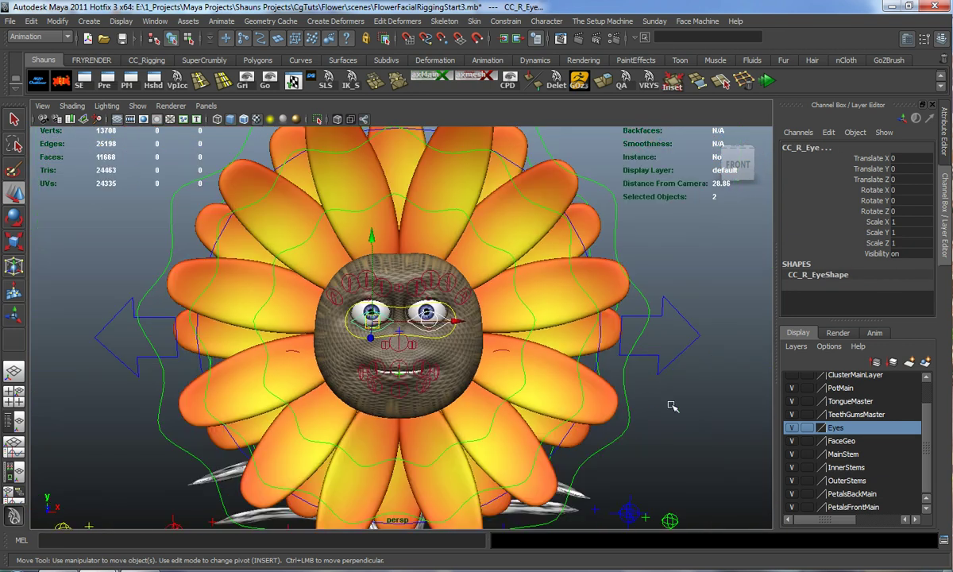
{"action": "left_click", "coordinate": [672, 406]}
- Aim-constrain the left eyeball to CC_L_Eye using reset Aim Constraint options with Maintain offset enabled
{"action": "scroll", "coordinate": [452, 351], "scroll_direction": "up", "scroll_amount": 10}
{"action": "left_click_drag", "start_coordinate": [439, 290], "coordinate": [440, 287], "text": "alt"}
{"action": "middle_click_drag", "start_coordinate": [438, 290], "coordinate": [433, 305], "text": "alt"}
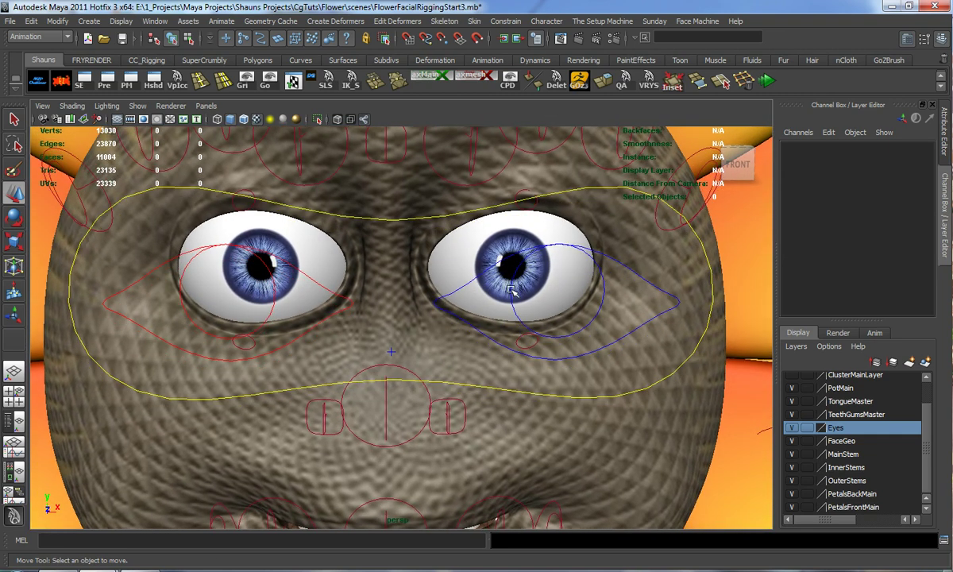
{"action": "left_click", "coordinate": [512, 291]}
{"action": "left_click_drag", "start_coordinate": [502, 326], "coordinate": [502, 330], "text": "alt"}
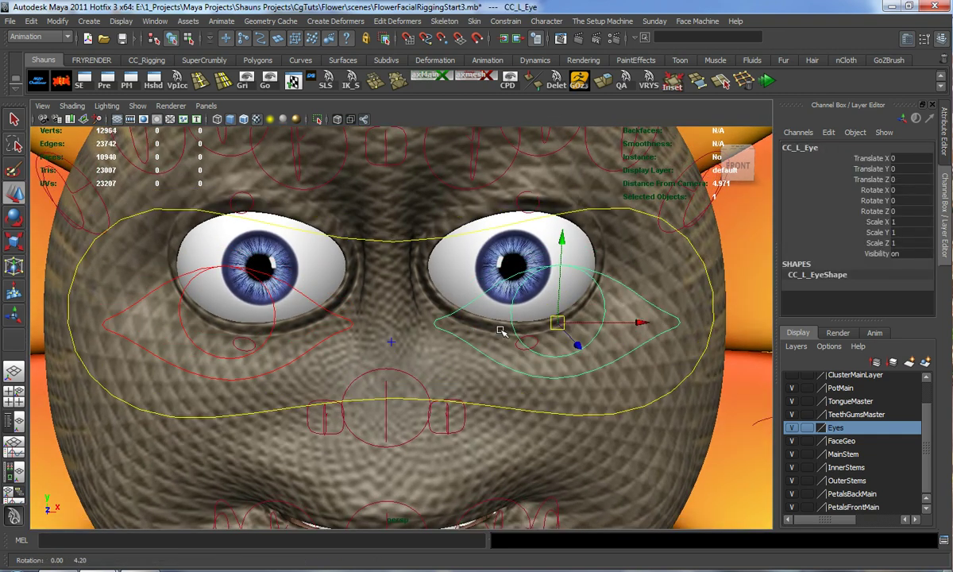
{"action": "left_click", "coordinate": [463, 242], "text": "shift"}
{"action": "left_click", "coordinate": [505, 20]}
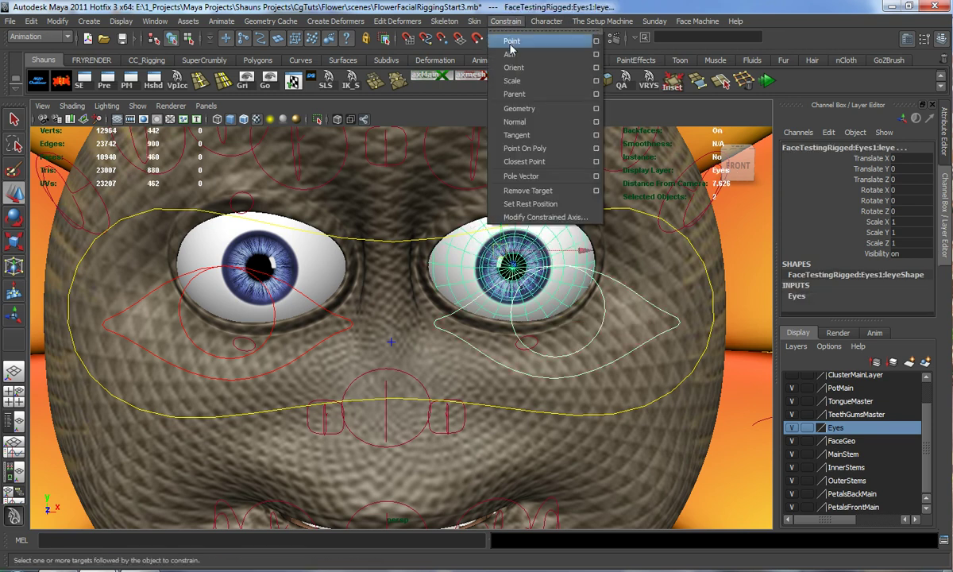
{"action": "left_click", "coordinate": [596, 54]}
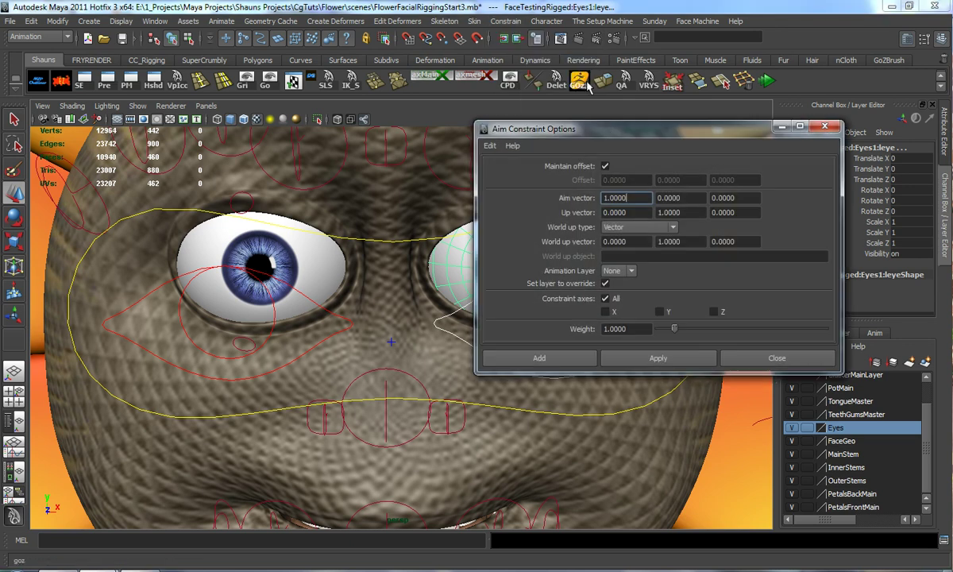
{"action": "left_click_drag", "start_coordinate": [579, 126], "coordinate": [520, 103]}
{"action": "left_click", "coordinate": [433, 123]}
{"action": "left_click", "coordinate": [452, 149]}
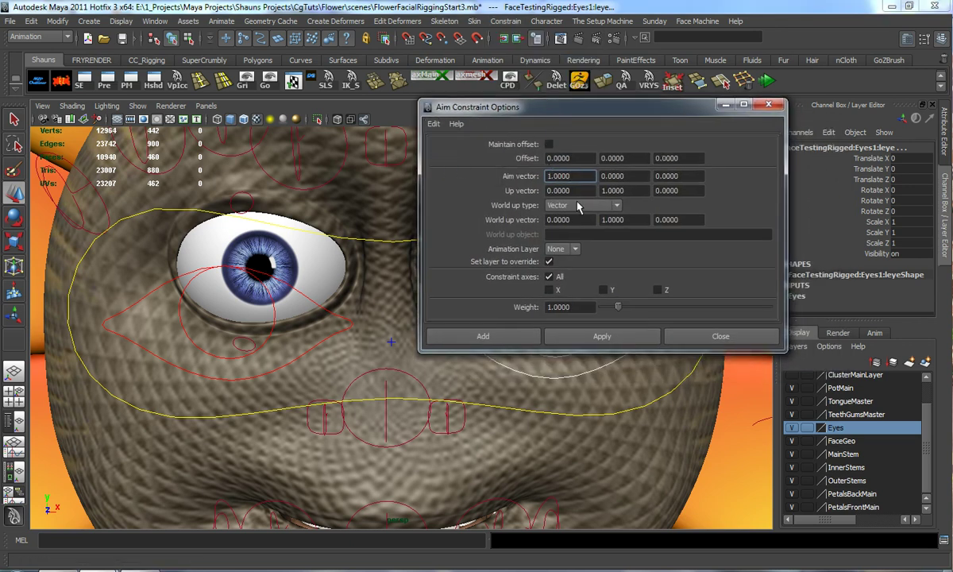
{"action": "left_click", "coordinate": [549, 144]}
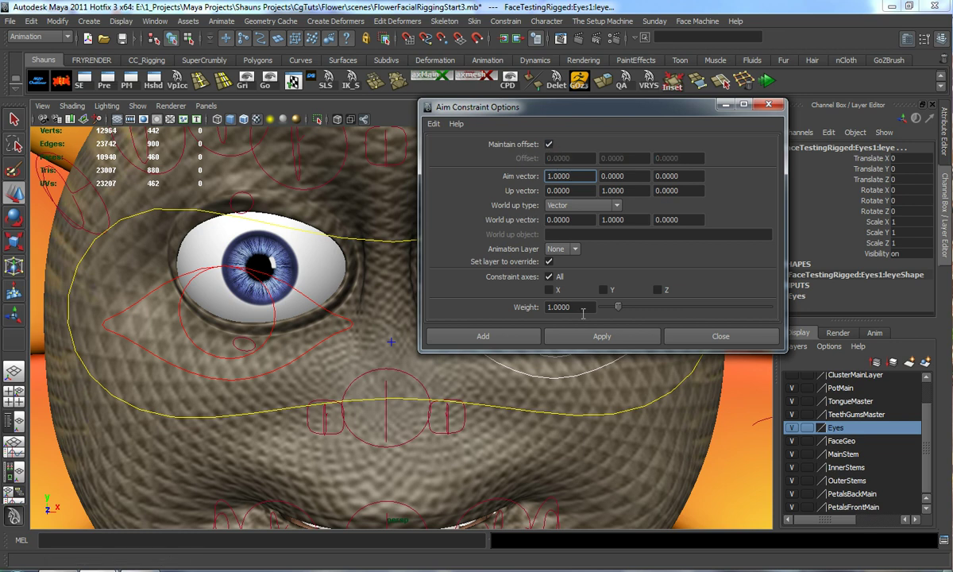
{"action": "left_click", "coordinate": [601, 335]}
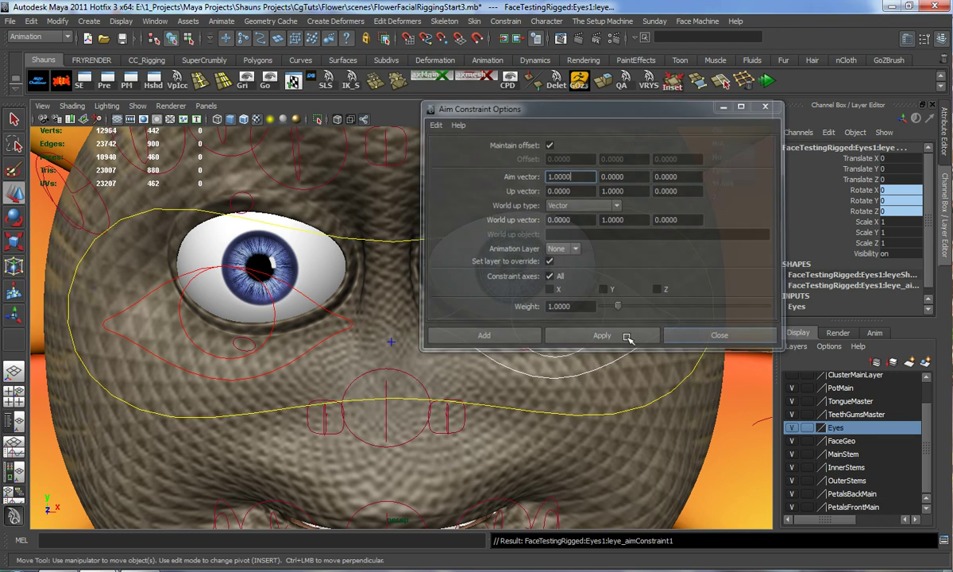
{"action": "left_click", "coordinate": [705, 336]}
- Aim-constrain the right eyeball to CC_R_Eye by repeating the aim constraint with the same options
{"action": "left_click", "coordinate": [466, 343]}
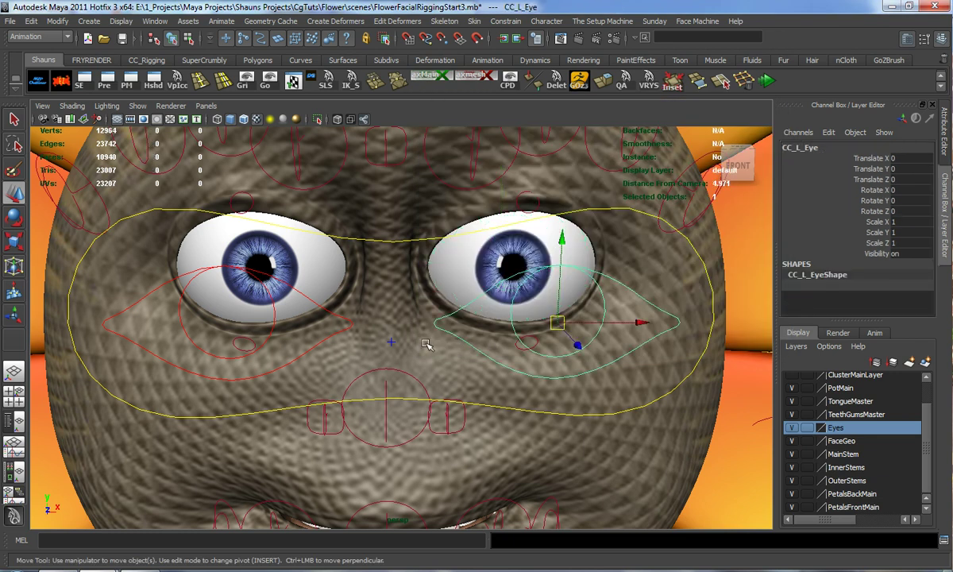
{"action": "left_click", "coordinate": [337, 316]}
{"action": "left_click", "coordinate": [314, 267], "text": "shift"}
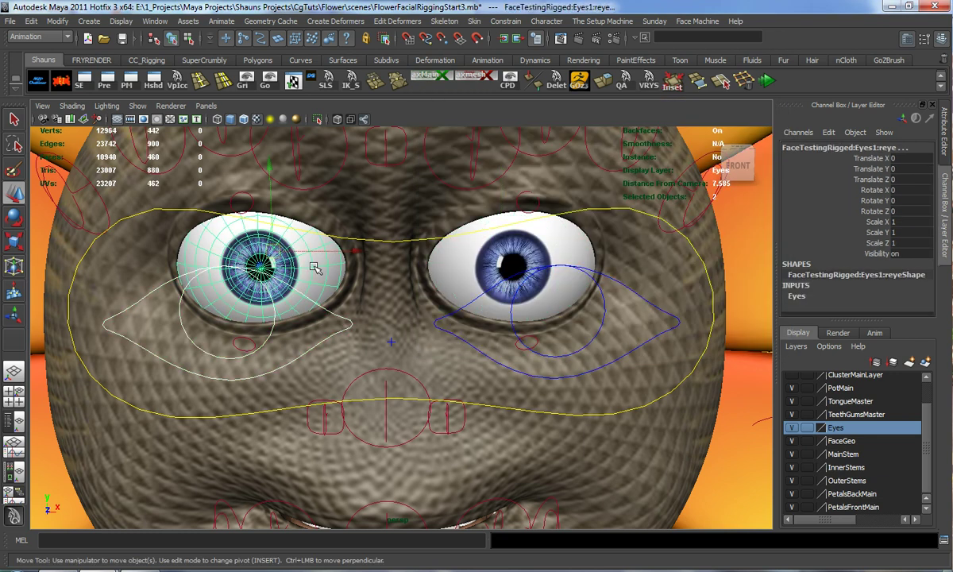
{"action": "key", "text": "g"}
- Move CC_Eye_Main to test whether both eyeballs follow it, and undo the moves
{"action": "left_click", "coordinate": [399, 240]}
{"action": "scroll", "coordinate": [374, 282], "scroll_direction": "down", "scroll_amount": 3}
{"action": "middle_click_drag", "start_coordinate": [395, 313], "coordinate": [412, 272], "text": "alt"}
{"action": "left_click_drag", "start_coordinate": [412, 272], "coordinate": [305, 302]}
{"action": "key", "text": "ctrl+z"}
{"action": "key", "text": "ctrl+z"}
{"action": "key", "text": "ctrl+z"}
- Test-rotate CC_Eye_Main around X, Y and Z to check the eye movement, undoing each rotation
{"action": "left_click", "coordinate": [883, 191]}
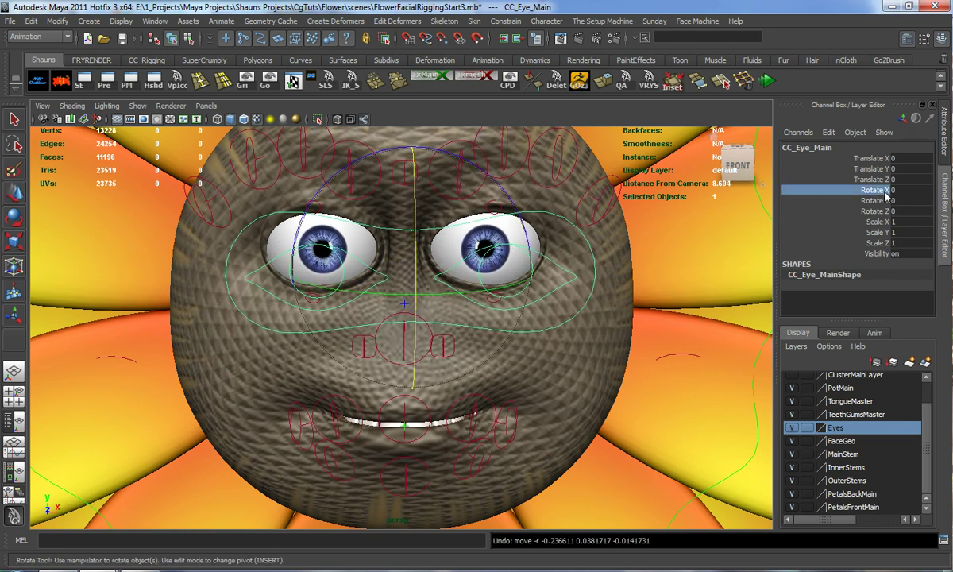
{"action": "middle_click_drag", "start_coordinate": [313, 223], "coordinate": [147, 261]}
{"action": "key", "text": "ctrl+z"}
{"action": "left_click", "coordinate": [889, 201]}
{"action": "key", "text": "ctrl+z"}
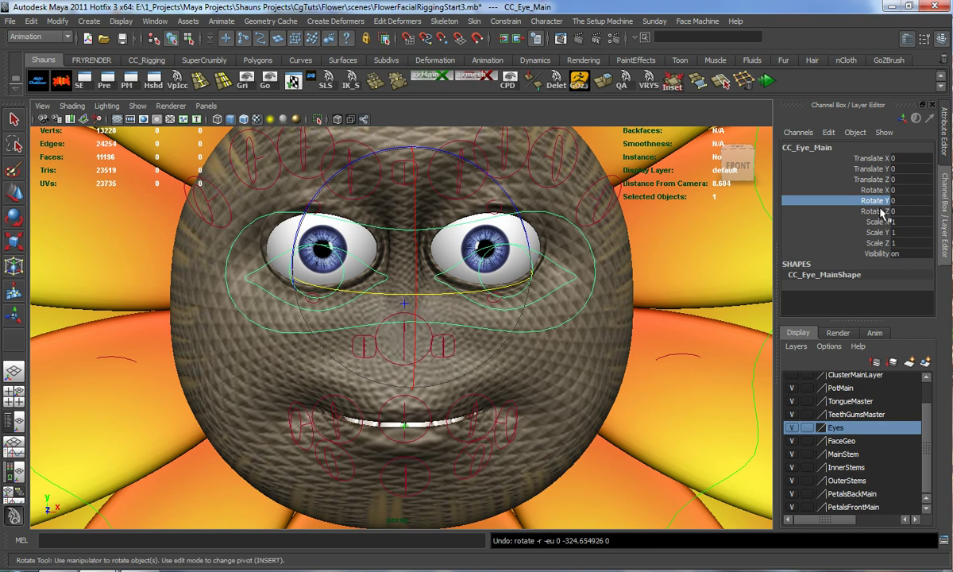
{"action": "left_click", "coordinate": [873, 211]}
{"action": "middle_click_drag", "start_coordinate": [873, 211], "coordinate": [70, 280]}
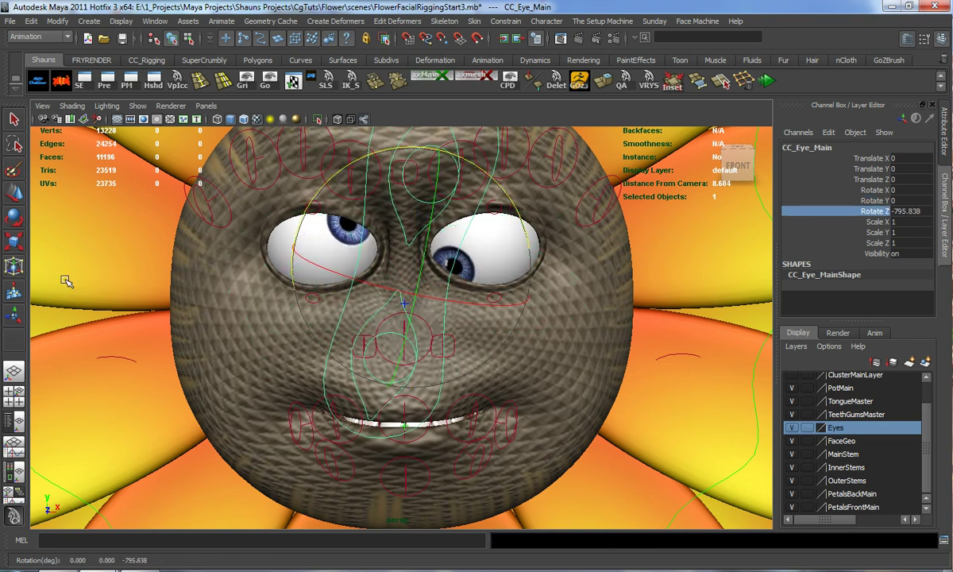
{"action": "key", "text": "ctrl+z"}
- Select the flower head control CC_Flower_Head_Main and review its custom attributes
{"action": "scroll", "coordinate": [392, 304], "scroll_direction": "down", "scroll_amount": 5}
{"action": "left_click_drag", "start_coordinate": [398, 335], "coordinate": [528, 348], "text": "alt"}
{"action": "left_click", "coordinate": [750, 386]}
{"action": "left_click_drag", "start_coordinate": [751, 386], "coordinate": [643, 362], "text": "alt"}
{"action": "middle_click_drag", "start_coordinate": [643, 363], "coordinate": [619, 328], "text": "alt"}
{"action": "left_click_drag", "start_coordinate": [544, 334], "coordinate": [536, 336], "text": "alt"}
{"action": "middle_click_drag", "start_coordinate": [530, 337], "coordinate": [523, 340], "text": "alt"}
{"action": "scroll", "coordinate": [523, 340], "scroll_direction": "down", "scroll_amount": 3}
{"action": "left_click_drag", "start_coordinate": [587, 346], "coordinate": [593, 347], "text": "alt"}
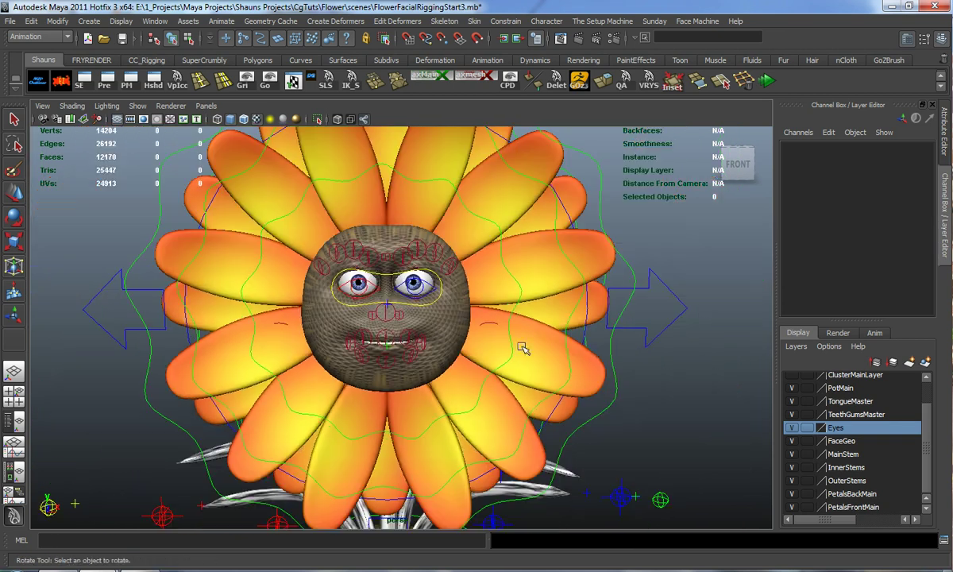
{"action": "left_click", "coordinate": [666, 330]}
{"action": "scroll", "coordinate": [899, 268], "scroll_direction": "down", "scroll_amount": 3}
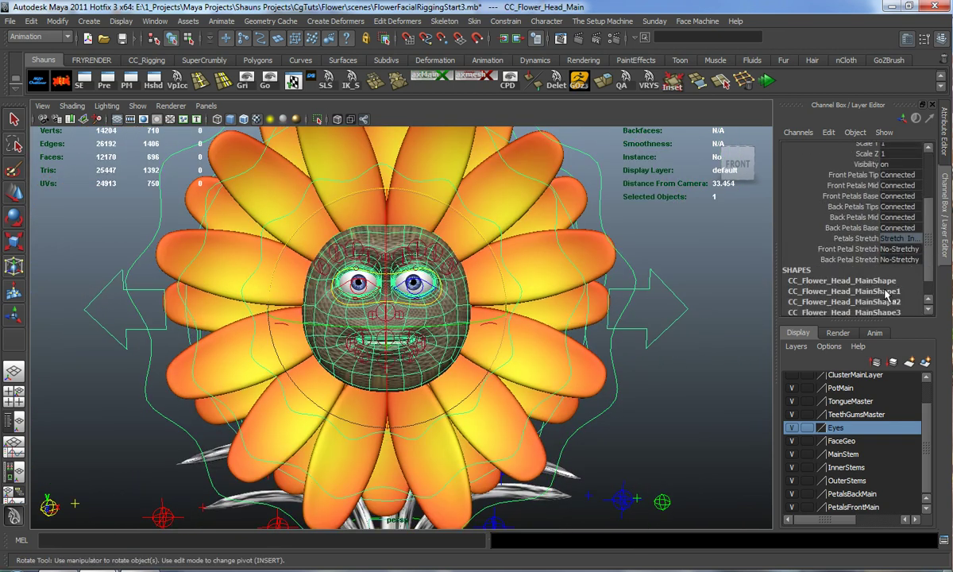
- Start a new Enum attribute with the long name EyeLock on CC_Flower_Head_Main
{"action": "scroll", "coordinate": [464, 278], "scroll_direction": "up", "scroll_amount": 2}
{"action": "middle_click_drag", "start_coordinate": [458, 321], "coordinate": [503, 332], "text": "alt"}
{"action": "left_click_drag", "start_coordinate": [504, 332], "coordinate": [497, 331], "text": "alt"}
{"action": "middle_click_drag", "start_coordinate": [498, 331], "coordinate": [481, 329], "text": "alt"}
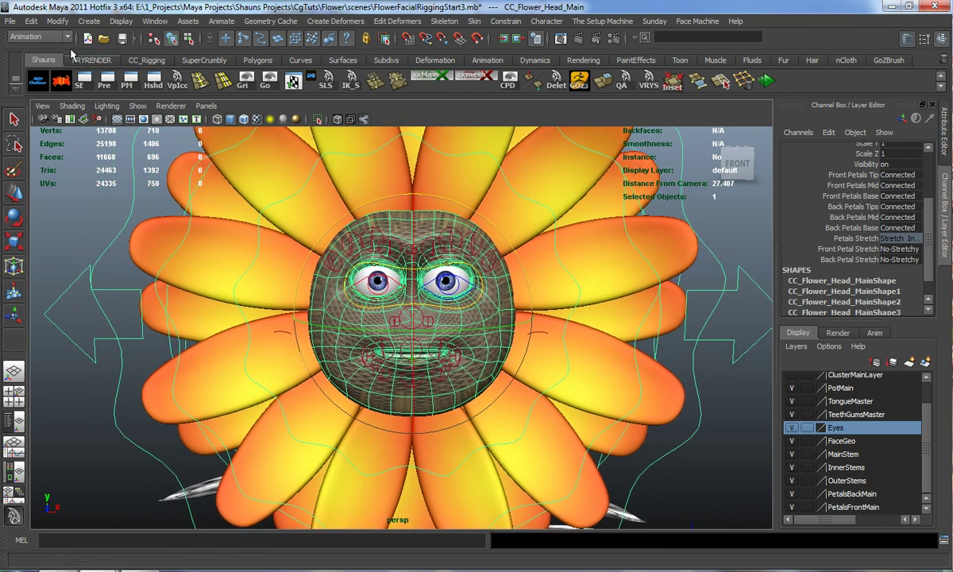
{"action": "left_click_drag", "start_coordinate": [411, 290], "coordinate": [413, 291], "text": "alt"}
{"action": "middle_click_drag", "start_coordinate": [413, 290], "coordinate": [414, 293], "text": "alt"}
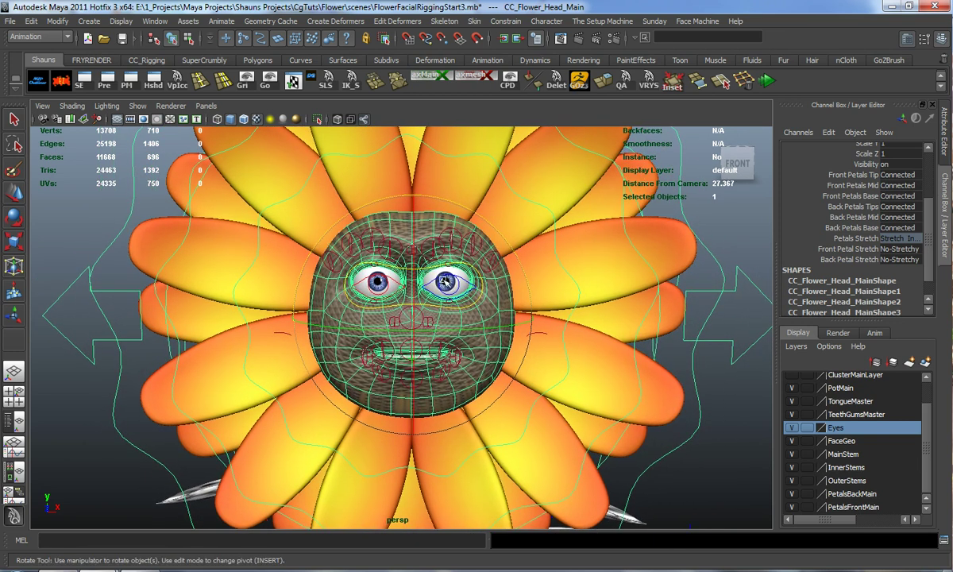
{"action": "left_click", "coordinate": [57, 21]}
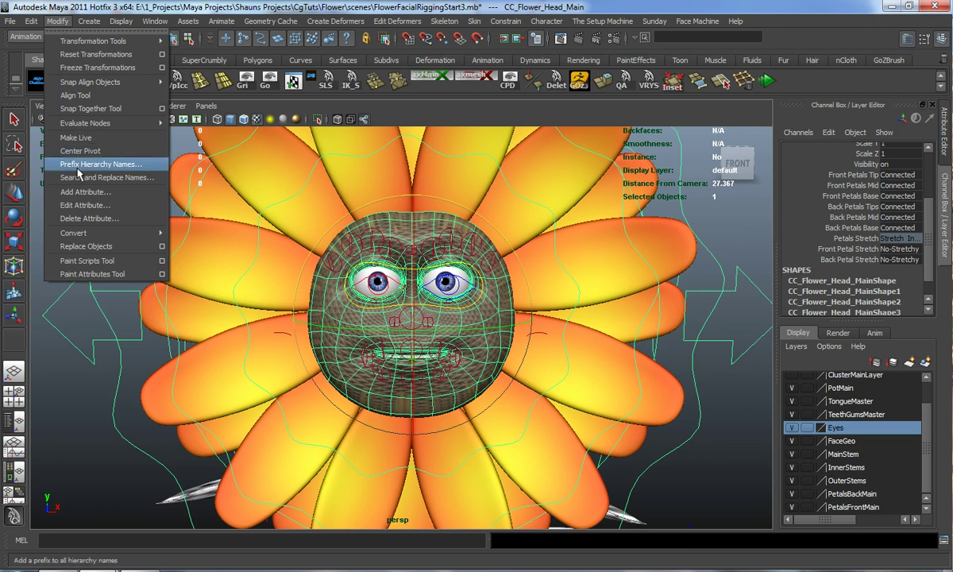
{"action": "left_click", "coordinate": [79, 193]}
{"action": "left_click", "coordinate": [643, 184]}
{"action": "left_click", "coordinate": [632, 99]}
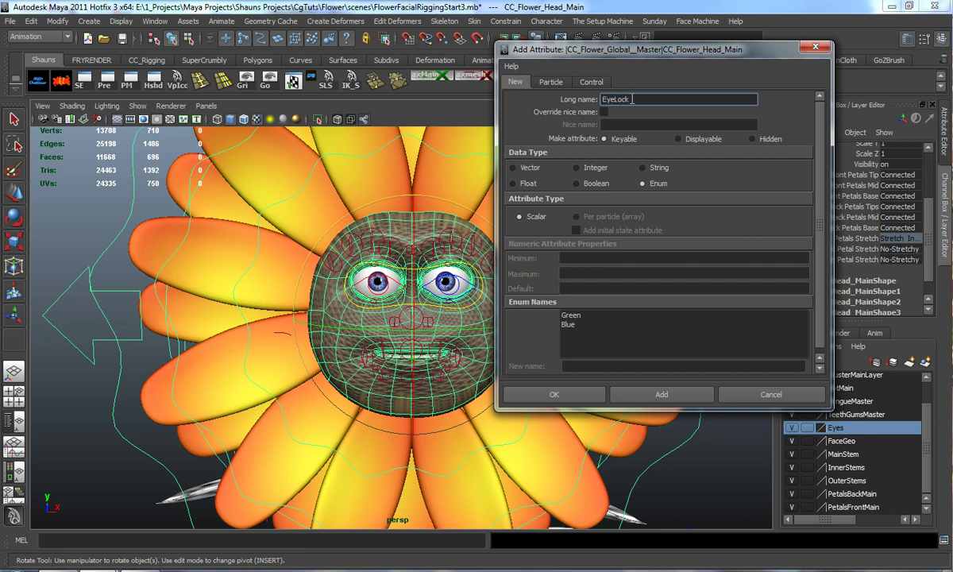
- Name the EyeLock enum options Head and Indipendant, and add the attribute to CC_Flower_Head_Main
{"action": "left_click", "coordinate": [578, 316]}
{"action": "left_click_drag", "start_coordinate": [600, 366], "coordinate": [545, 368]}
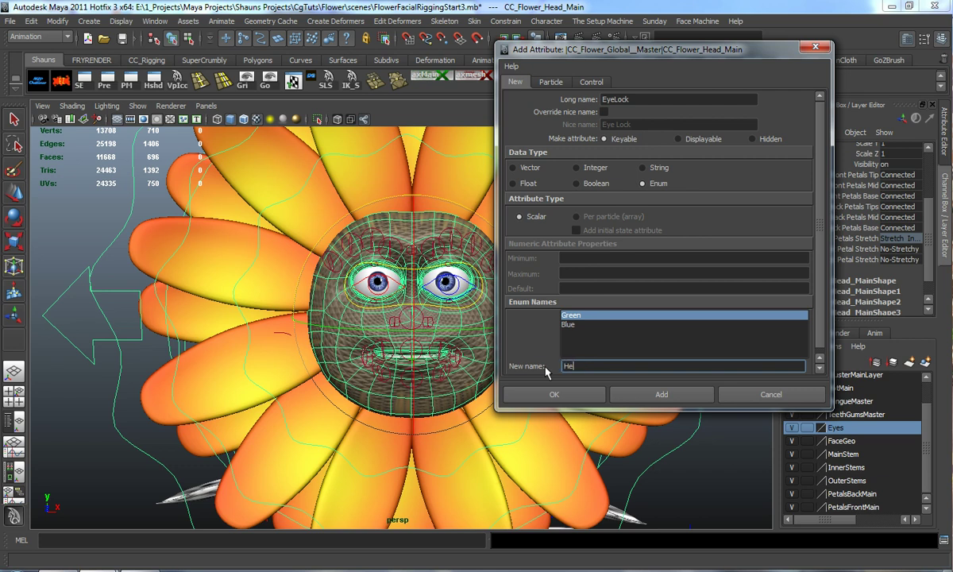
{"action": "type", "text": "Head"}
{"action": "key", "text": "Return"}
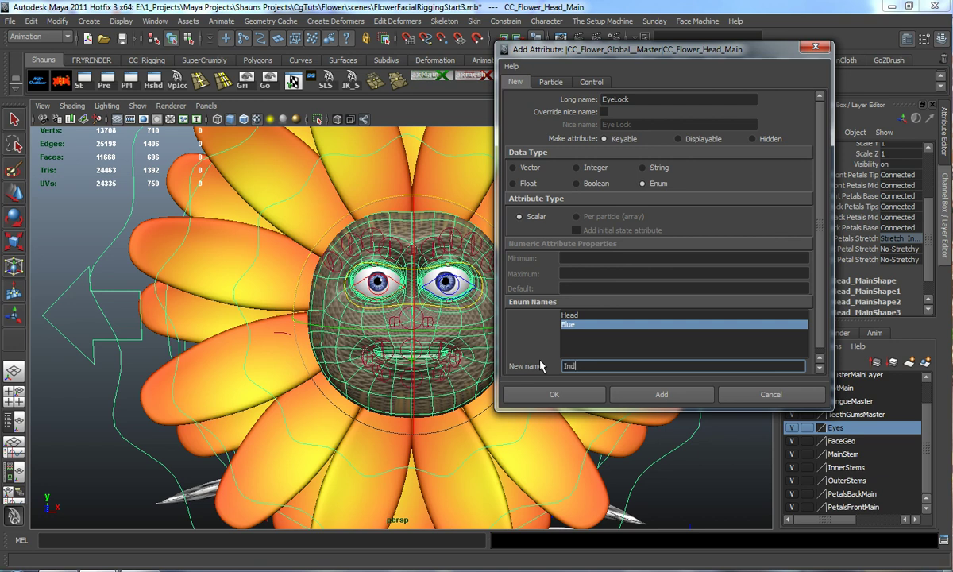
{"action": "type", "text": "Indipendant"}
{"action": "left_click", "coordinate": [647, 395]}
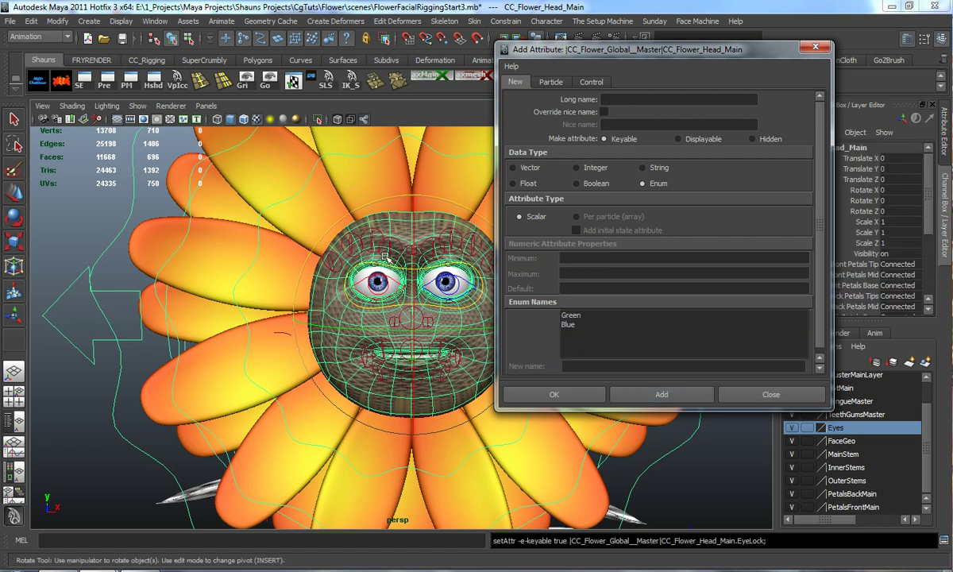
{"action": "left_click", "coordinate": [760, 394]}
{"action": "middle_click_drag", "start_coordinate": [344, 285], "coordinate": [342, 303], "text": "alt"}
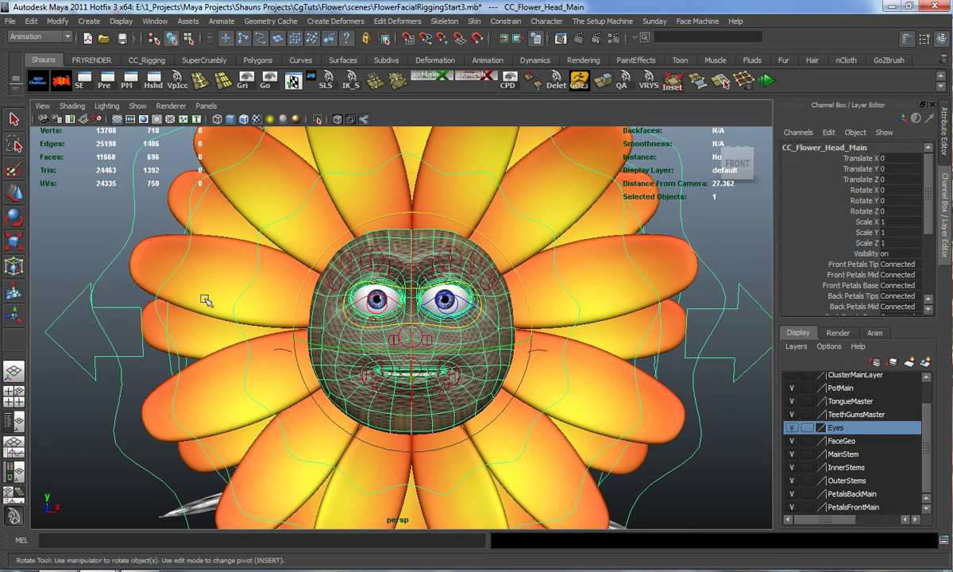
- Parent-constrain CC_Eye_Main to the flower head control CC_Flower_Head_Main with Maintain offset enabled
{"action": "left_click", "coordinate": [106, 238]}
{"action": "left_click_drag", "start_coordinate": [379, 310], "coordinate": [371, 311], "text": "alt"}
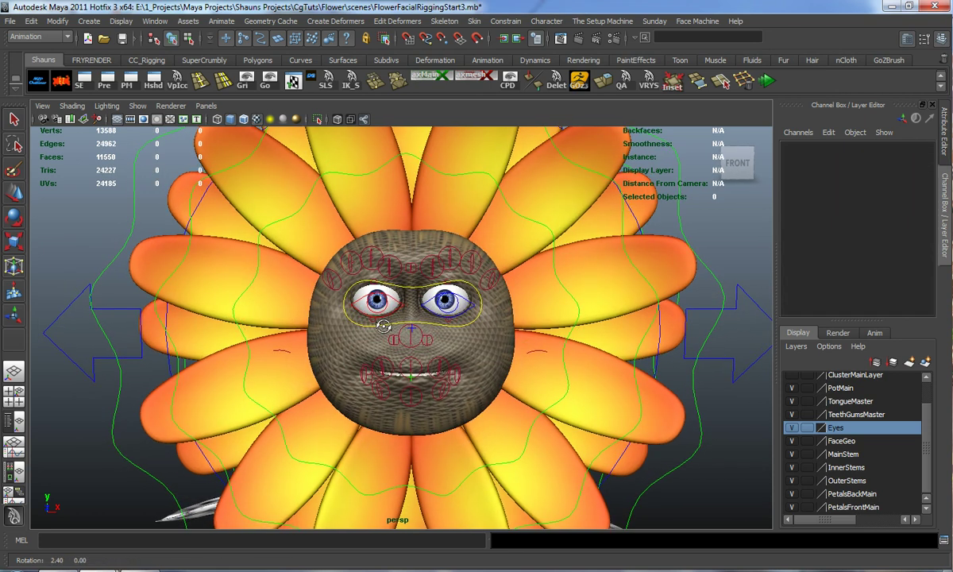
{"action": "left_click_drag", "start_coordinate": [445, 321], "coordinate": [604, 341], "text": "alt"}
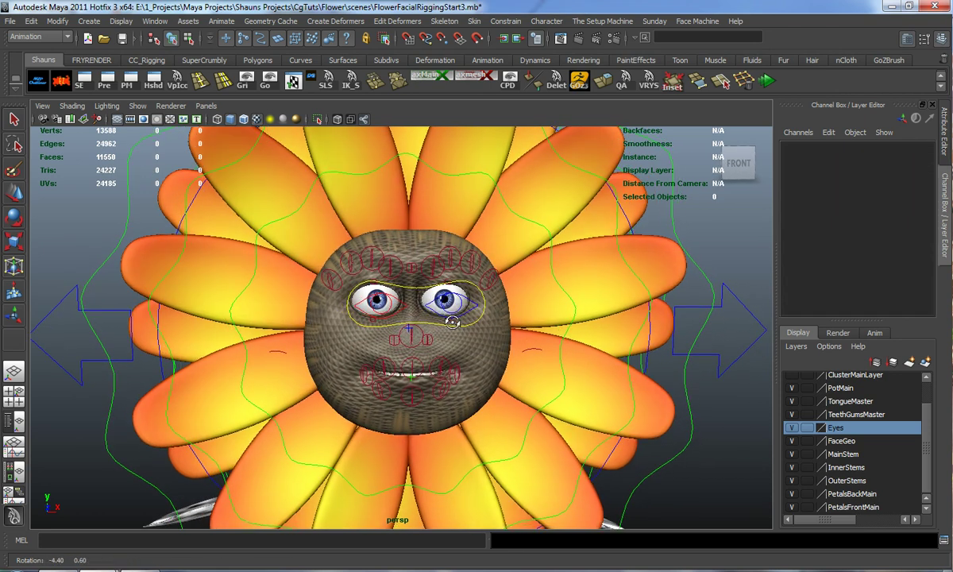
{"action": "left_click", "coordinate": [720, 379]}
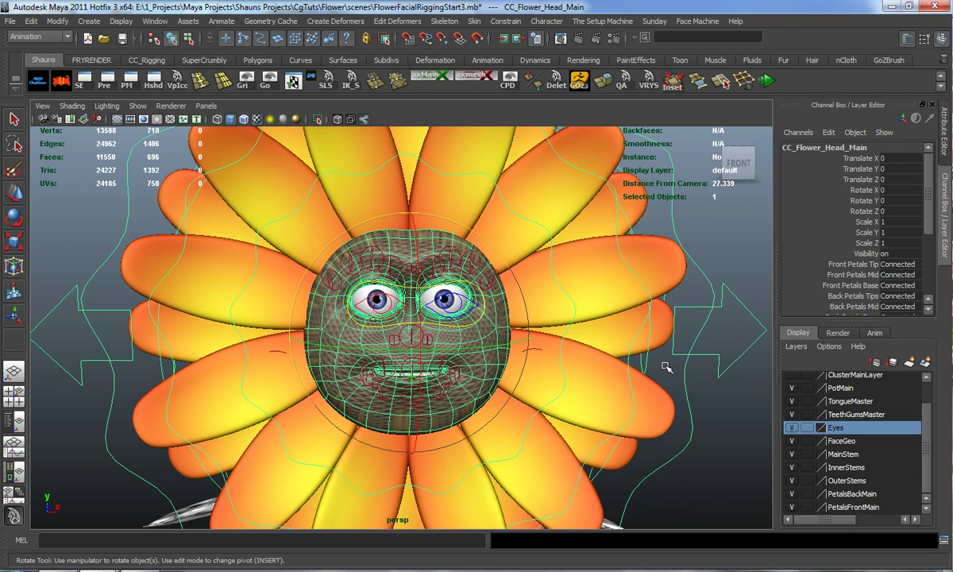
{"action": "key", "text": "w"}
{"action": "left_click_drag", "start_coordinate": [560, 346], "coordinate": [491, 341], "text": "alt"}
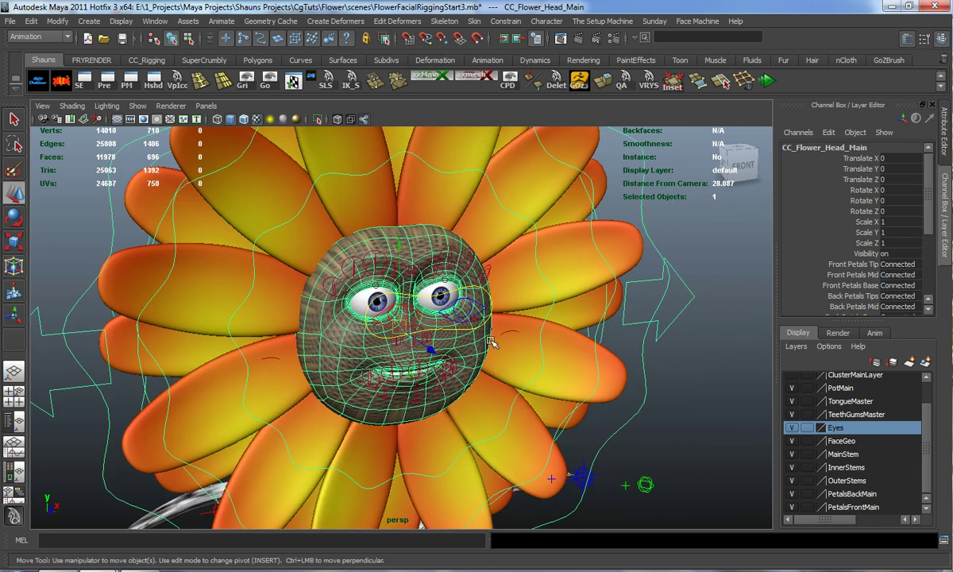
{"action": "left_click", "coordinate": [475, 286]}
{"action": "left_click_drag", "start_coordinate": [475, 285], "coordinate": [484, 316], "text": "alt"}
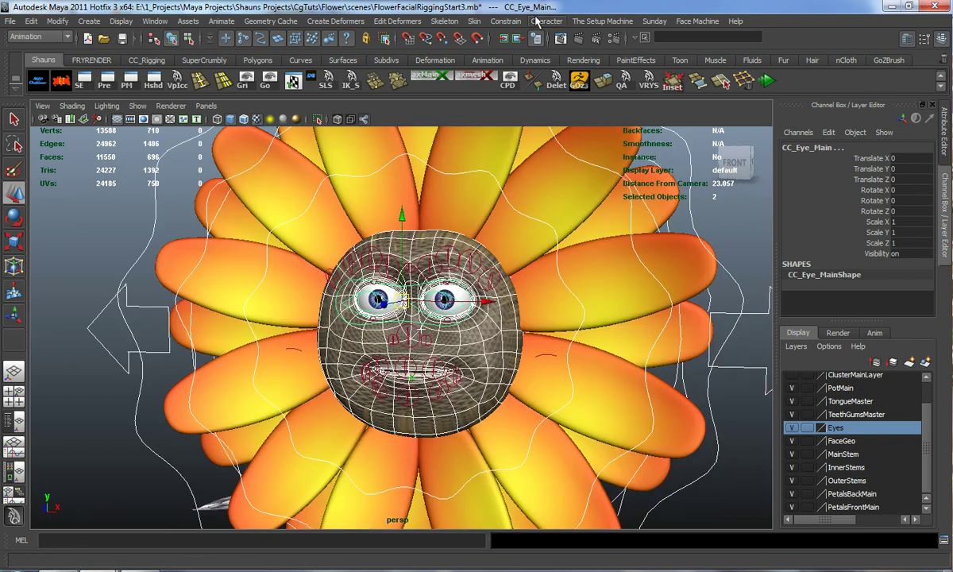
{"action": "left_click", "coordinate": [506, 21]}
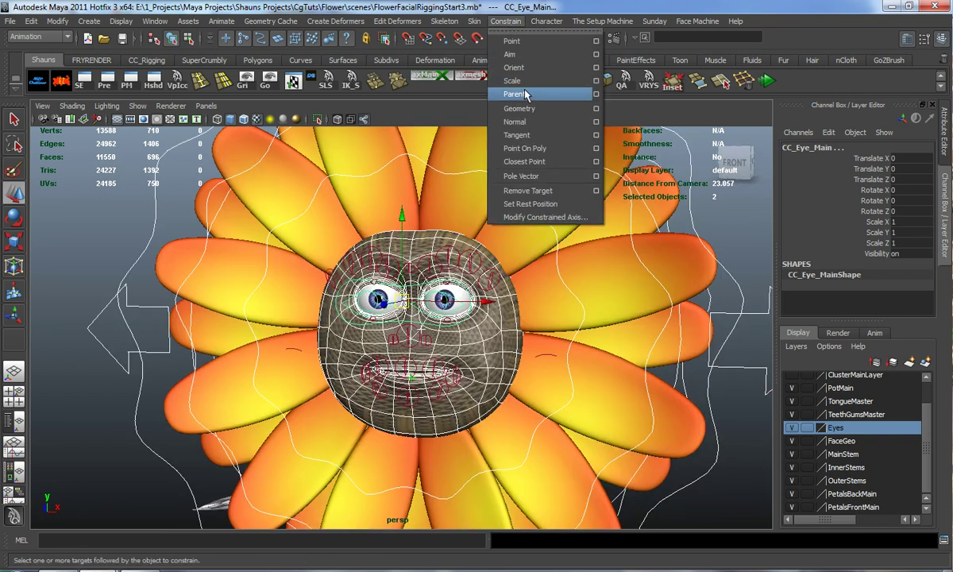
{"action": "left_click", "coordinate": [595, 94]}
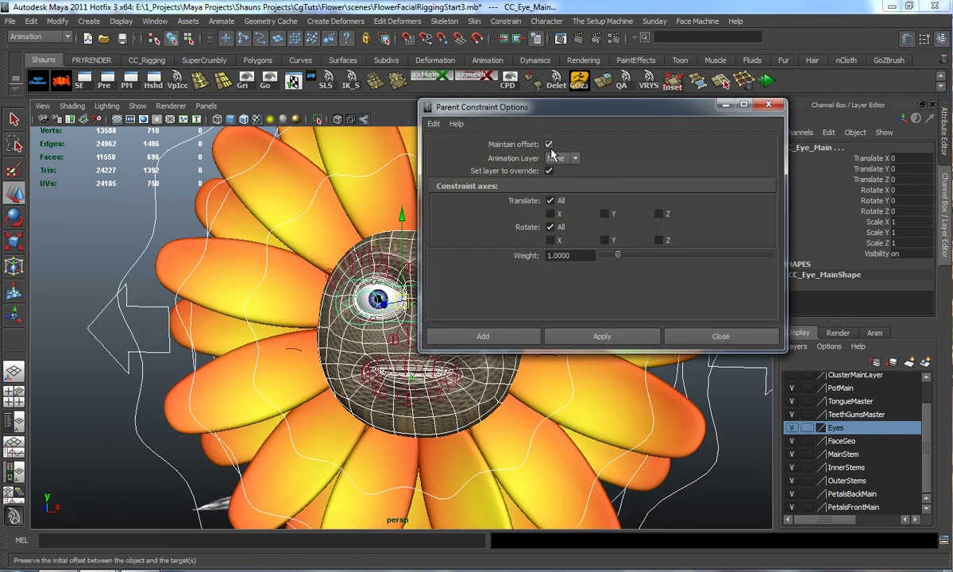
{"action": "left_click", "coordinate": [602, 340]}
{"action": "left_click", "coordinate": [688, 337]}
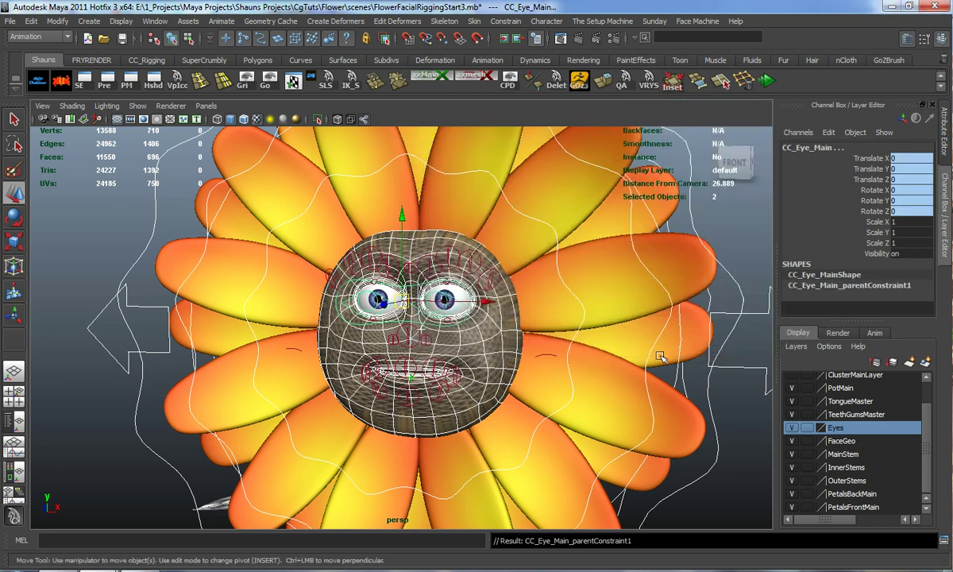
- Test-move CC_Flower_Head_Main to check whether the eye controls follow the head, and undo the moves
{"action": "scroll", "coordinate": [653, 401], "scroll_direction": "down", "scroll_amount": 5}
{"action": "left_click_drag", "start_coordinate": [656, 365], "coordinate": [677, 354], "text": "alt"}
{"action": "left_click", "coordinate": [601, 300]}
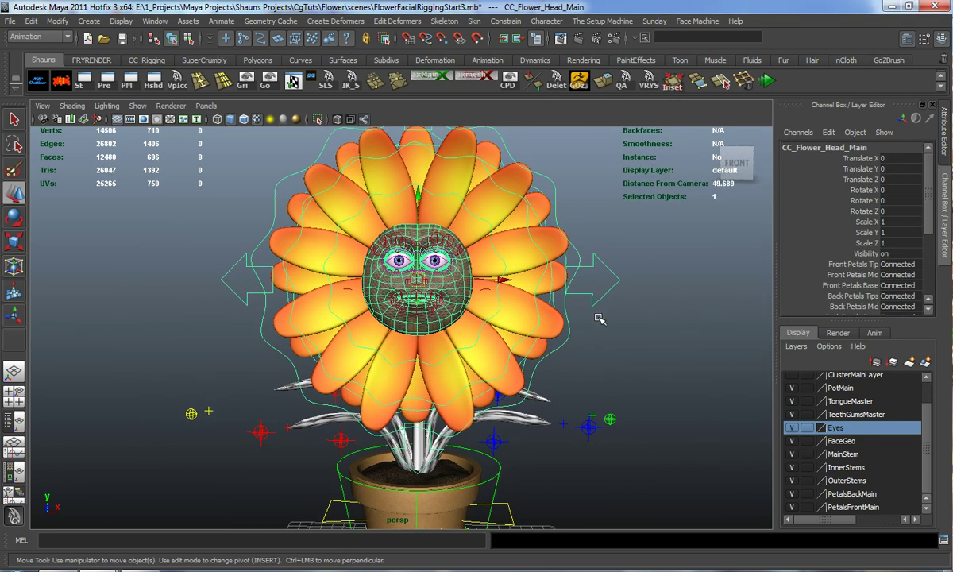
{"action": "left_click_drag", "start_coordinate": [428, 282], "coordinate": [376, 288]}
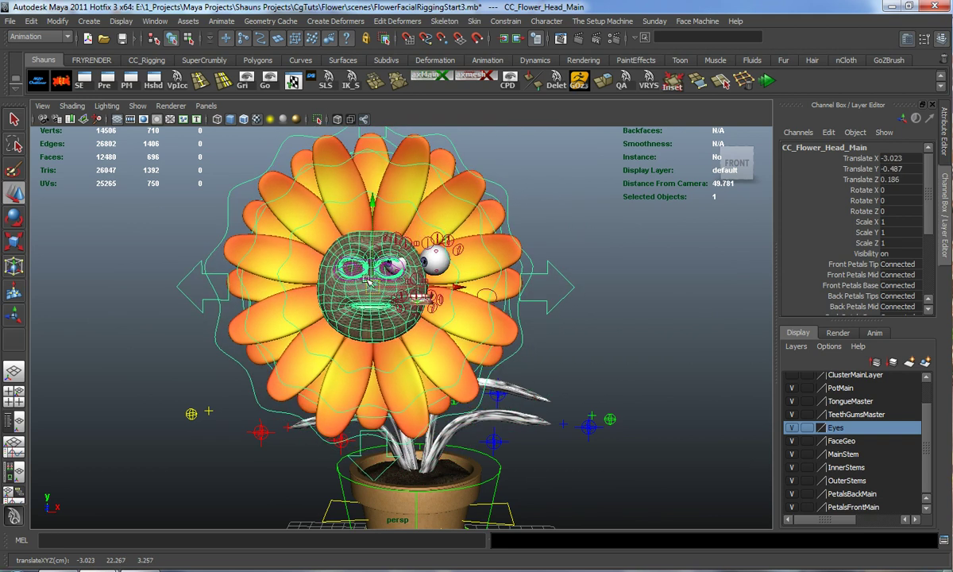
{"action": "scroll", "coordinate": [386, 286], "scroll_direction": "up", "scroll_amount": 3}
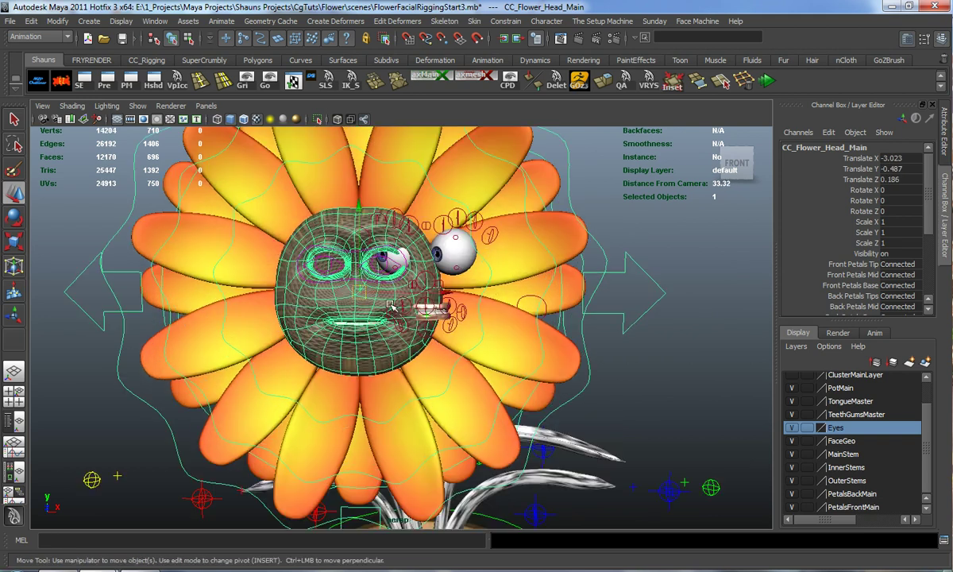
{"action": "left_click_drag", "start_coordinate": [363, 291], "coordinate": [428, 283]}
{"action": "key", "text": "ctrl+z"}
{"action": "key", "text": "ctrl+z"}
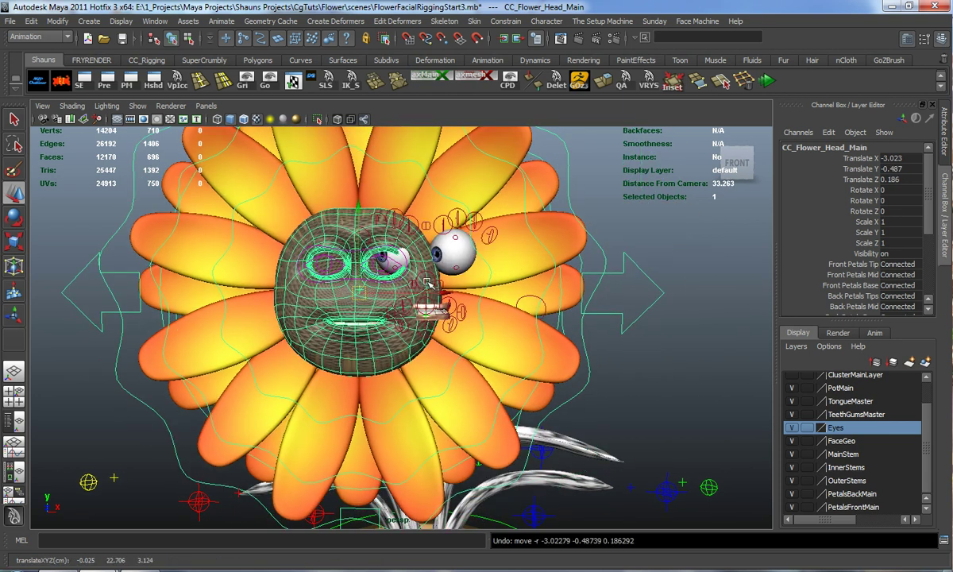
- Parent both eyeball meshes to the flower head control CC_Flower_Head_Main
{"action": "left_click", "coordinate": [698, 360]}
{"action": "middle_click_drag", "start_coordinate": [510, 300], "coordinate": [491, 342], "text": "alt"}
{"action": "scroll", "coordinate": [491, 342], "scroll_direction": "up", "scroll_amount": 5}
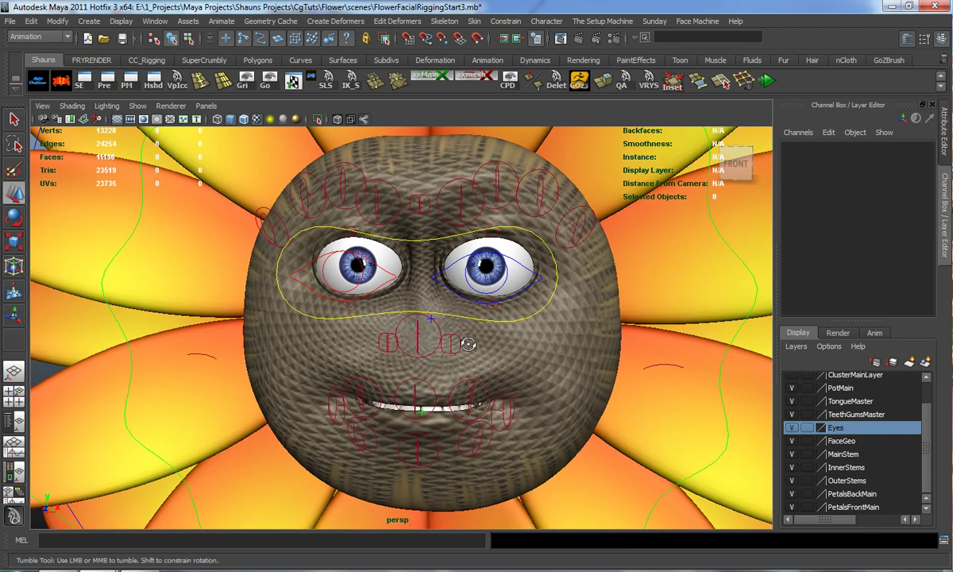
{"action": "left_click_drag", "start_coordinate": [464, 340], "coordinate": [386, 335], "text": "alt"}
{"action": "left_click", "coordinate": [480, 289]}
{"action": "left_click_drag", "start_coordinate": [479, 287], "coordinate": [627, 304], "text": "alt"}
{"action": "left_click", "coordinate": [358, 272], "text": "shift"}
{"action": "scroll", "coordinate": [449, 324], "scroll_direction": "down", "scroll_amount": 3}
{"action": "scroll", "coordinate": [449, 324], "scroll_direction": "down", "scroll_amount": 3}
{"action": "left_click_drag", "start_coordinate": [449, 324], "coordinate": [381, 324], "text": "alt"}
{"action": "middle_click_drag", "start_coordinate": [442, 326], "coordinate": [392, 270], "text": "alt"}
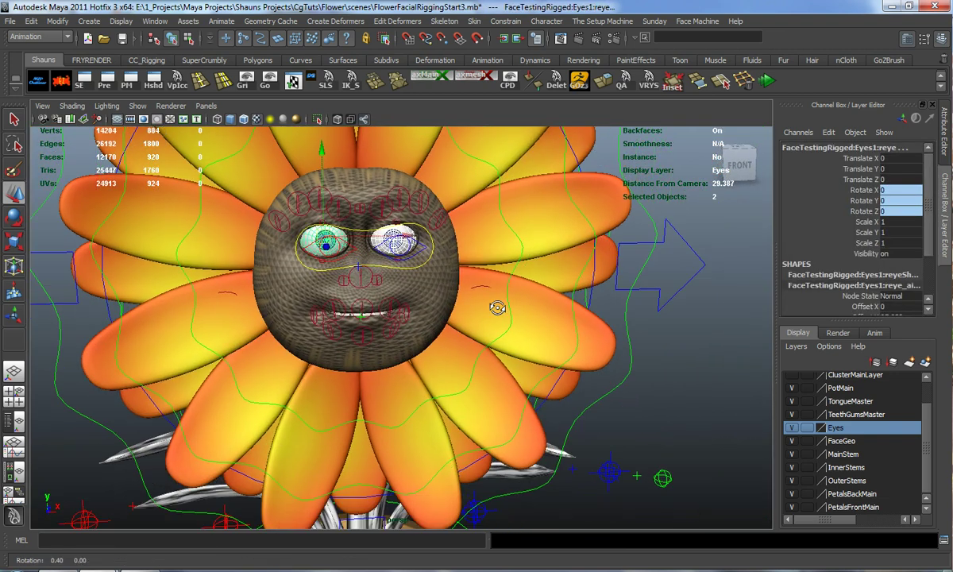
{"action": "left_click_drag", "start_coordinate": [604, 324], "coordinate": [501, 333], "text": "alt"}
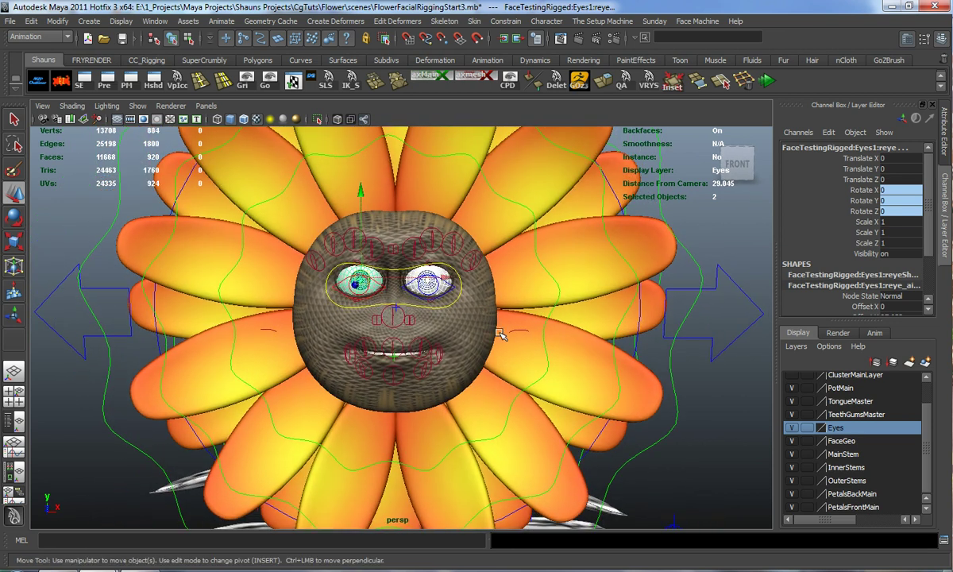
{"action": "left_click", "coordinate": [705, 332]}
{"action": "key", "text": "p"}
- Test-move CC_Flower_Head_Main to check that the parented eyeballs follow the head, and undo the move
{"action": "left_click", "coordinate": [715, 360]}
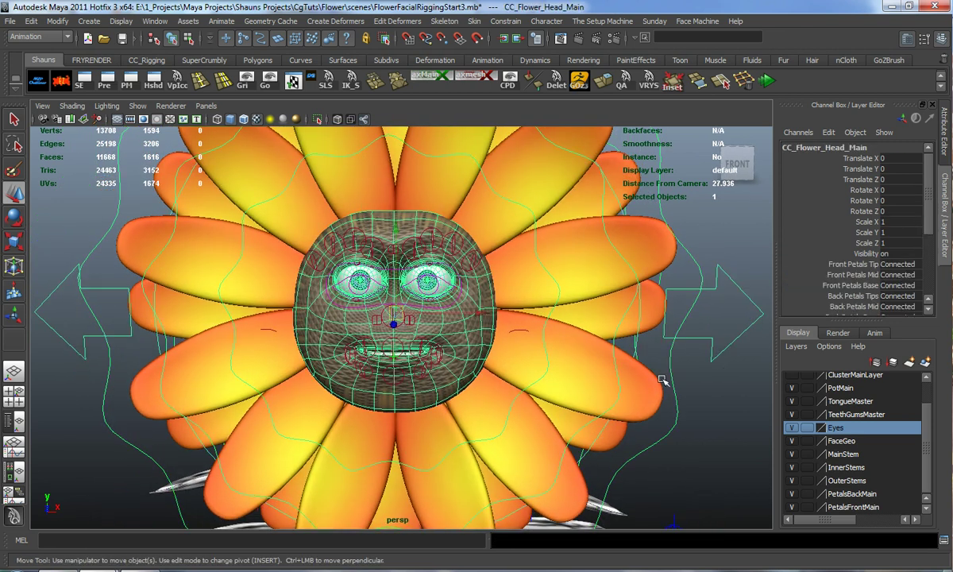
{"action": "right_click_drag", "start_coordinate": [725, 372], "coordinate": [400, 326], "text": "alt"}
{"action": "middle_click_drag", "start_coordinate": [400, 326], "coordinate": [435, 289], "text": "alt"}
{"action": "left_click_drag", "start_coordinate": [435, 287], "coordinate": [379, 270]}
{"action": "right_click_drag", "start_coordinate": [417, 294], "coordinate": [450, 305], "text": "alt"}
{"action": "scroll", "coordinate": [450, 303], "scroll_direction": "up", "scroll_amount": 3}
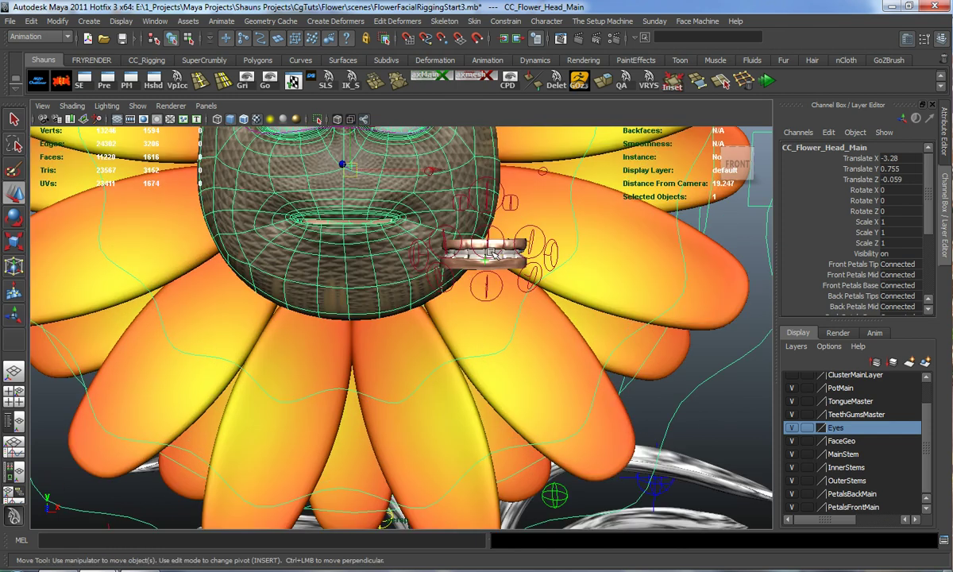
{"action": "key", "text": "f"}
- Expand CC_Eye_Main in the Outliner and select its parent constraint CC_Eye_Main_parentConstraint1
{"action": "left_click", "coordinate": [219, 315]}
{"action": "middle_click_drag", "start_coordinate": [419, 282], "coordinate": [390, 310], "text": "alt"}
{"action": "left_click_drag", "start_coordinate": [390, 309], "coordinate": [391, 302], "text": "alt"}
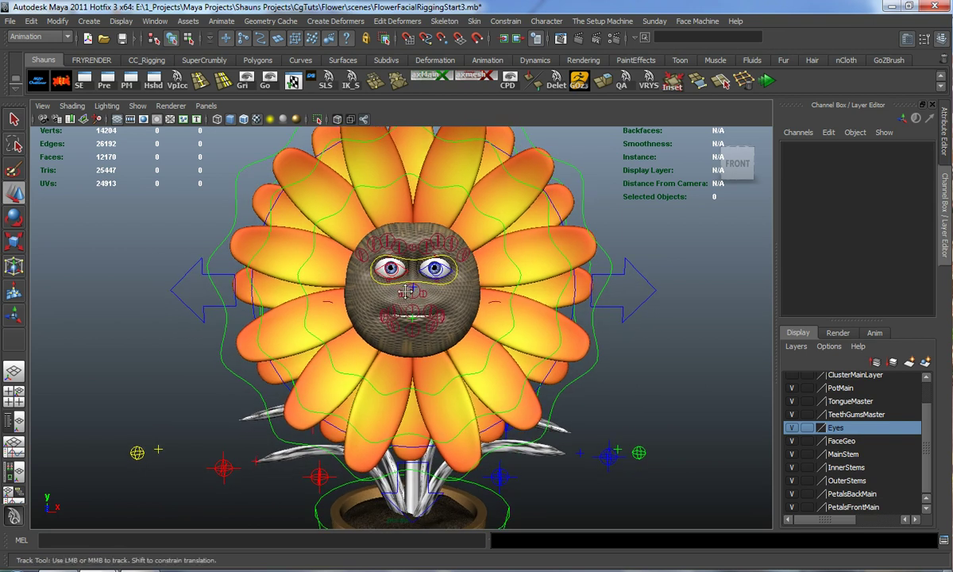
{"action": "scroll", "coordinate": [408, 291], "scroll_direction": "up", "scroll_amount": 5}
{"action": "middle_click_drag", "start_coordinate": [458, 289], "coordinate": [456, 300], "text": "alt"}
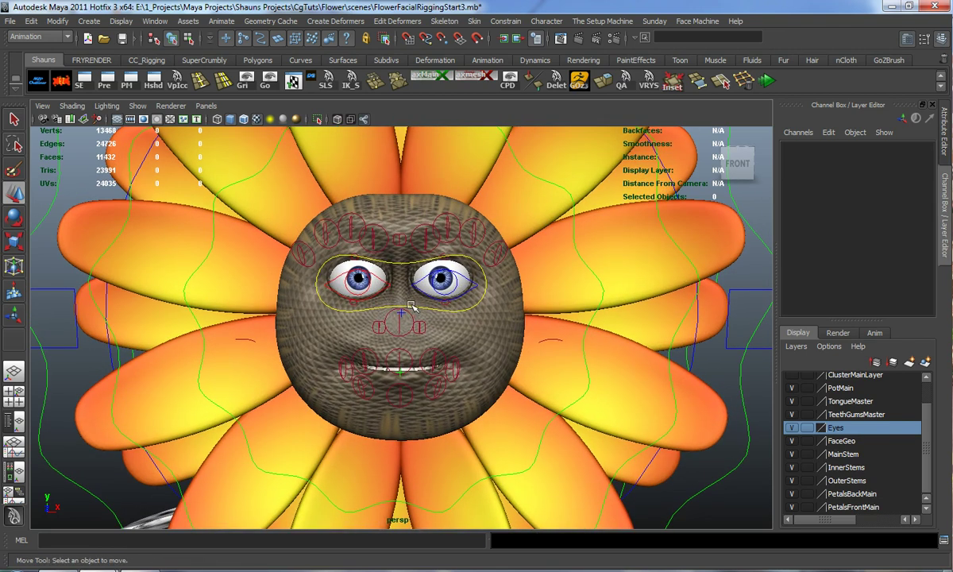
{"action": "left_click", "coordinate": [414, 305]}
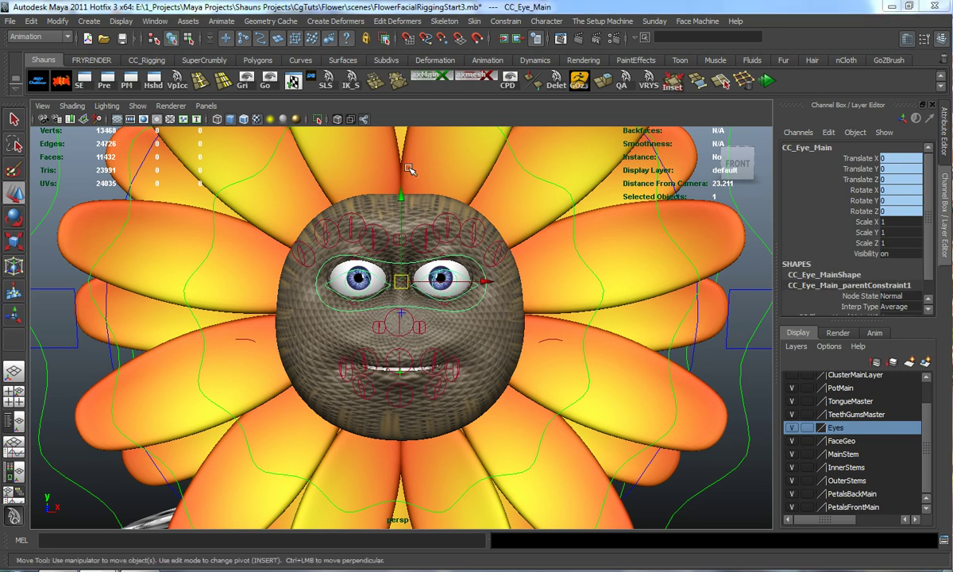
{"action": "left_click_drag", "start_coordinate": [952, 68], "coordinate": [652, 70]}
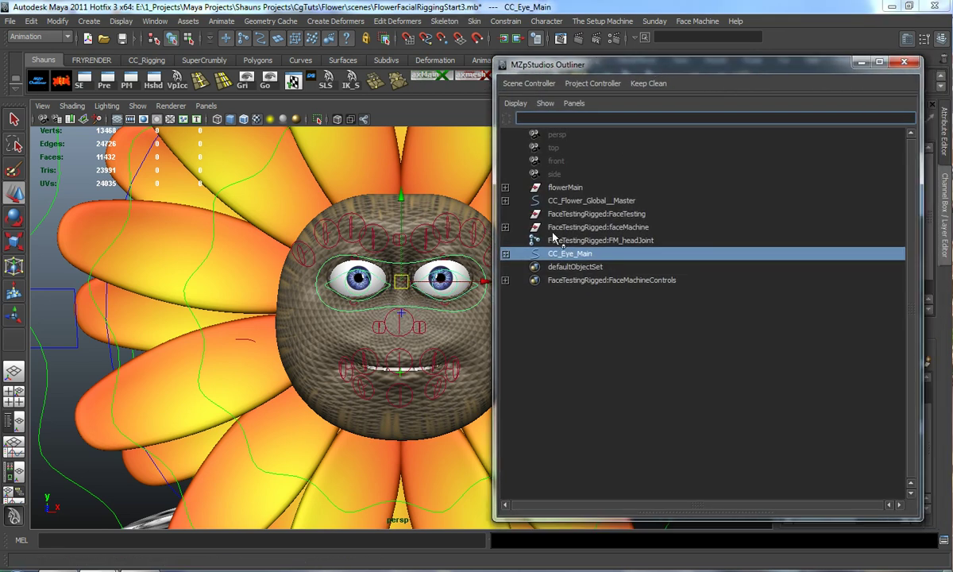
{"action": "left_click", "coordinate": [505, 254]}
{"action": "left_click", "coordinate": [573, 293]}
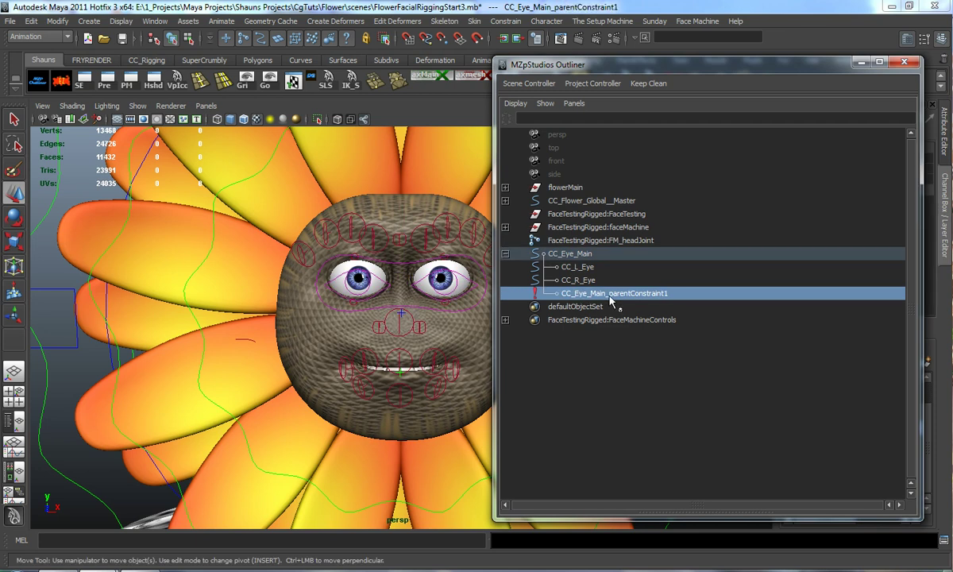
- Open Set Driven Key and load CC_Eye_Main_parentConstraint1 as the driven object
{"action": "left_click", "coordinate": [220, 21]}
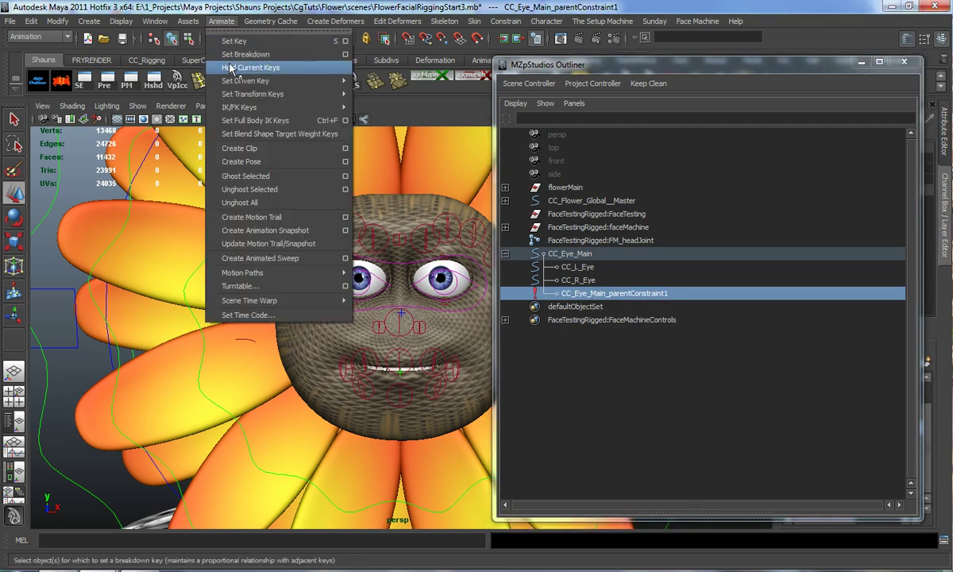
{"action": "mouse_move", "coordinate": [262, 80]}
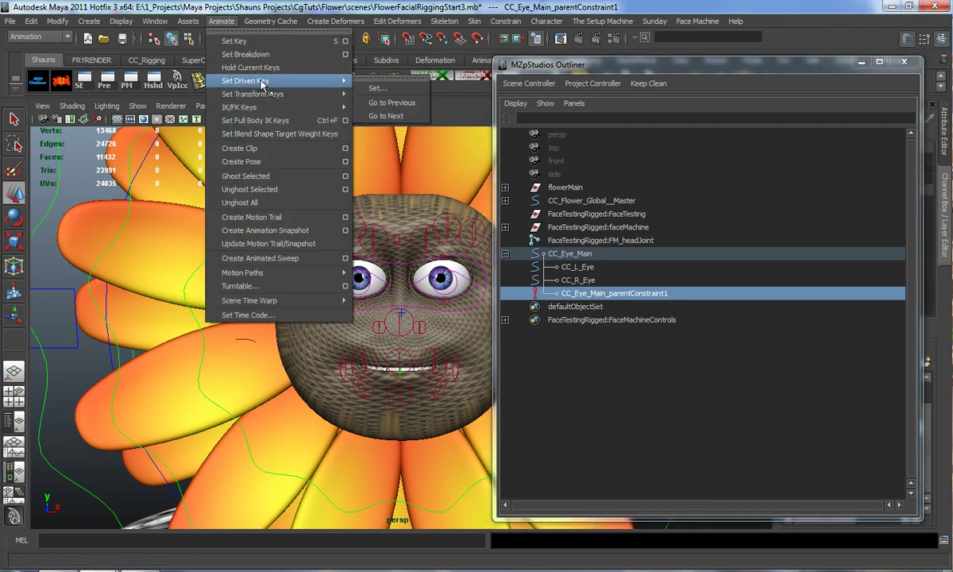
{"action": "left_click", "coordinate": [379, 83]}
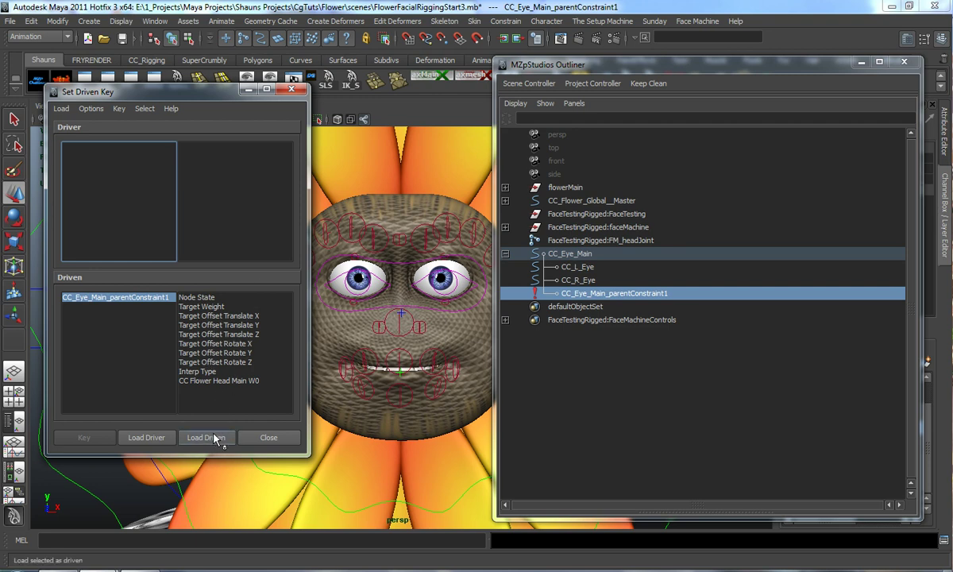
- Load CC_Flower_Head_Main as the driver and choose Eye Lock as the driving attribute
{"action": "left_click_drag", "start_coordinate": [679, 64], "coordinate": [952, 67]}
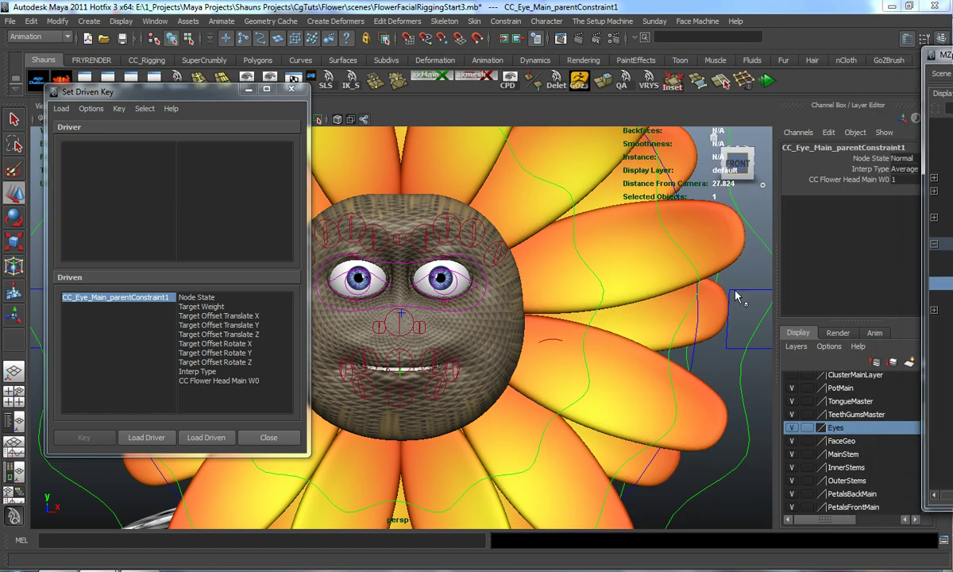
{"action": "left_click", "coordinate": [688, 269]}
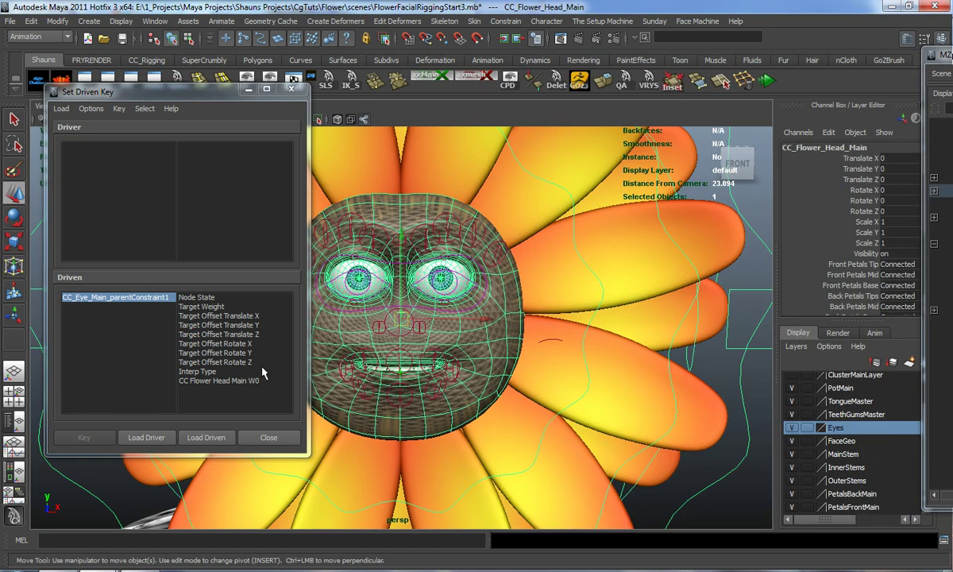
{"action": "left_click", "coordinate": [133, 439]}
{"action": "scroll", "coordinate": [202, 223], "scroll_direction": "down", "scroll_amount": 3}
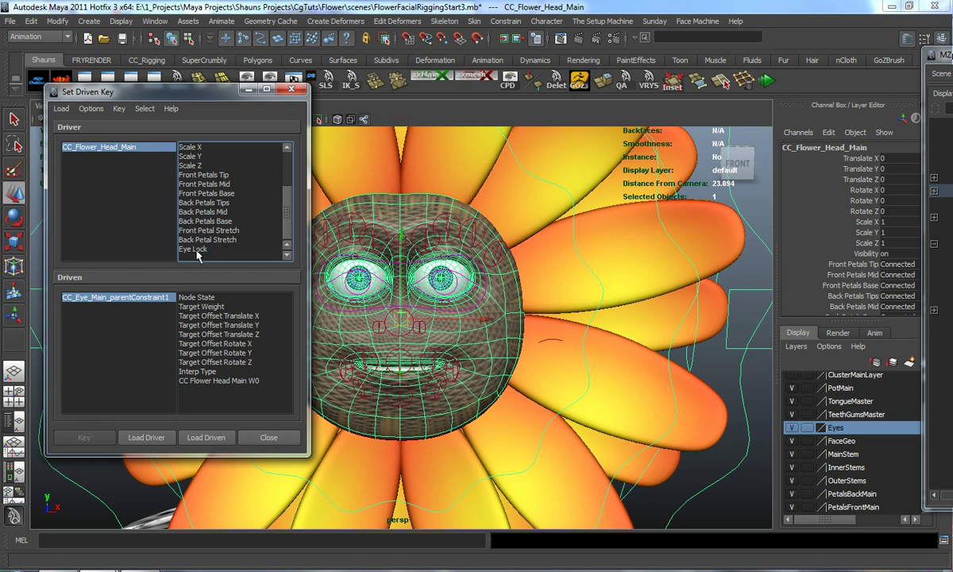
{"action": "left_click", "coordinate": [195, 250]}
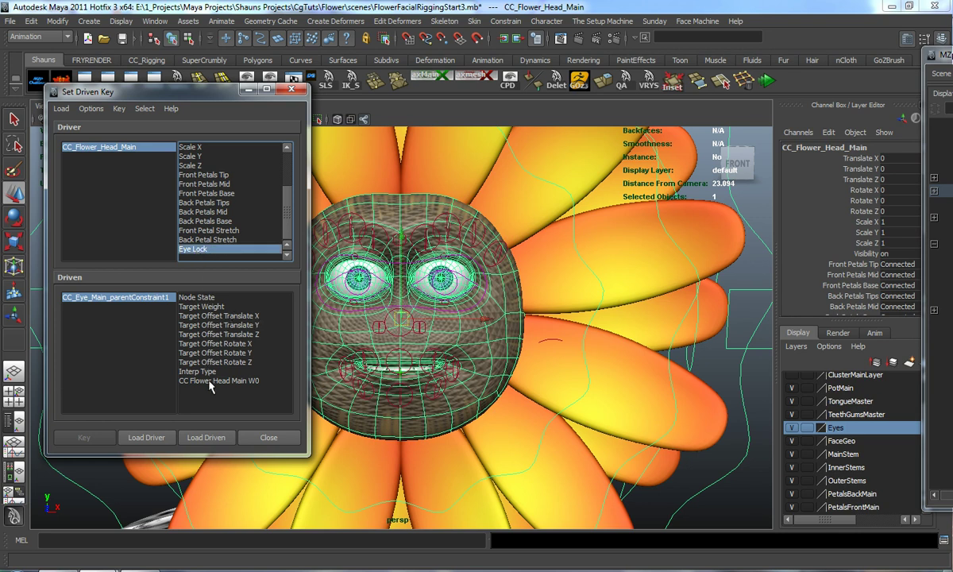
- Key the constraint's Node State at Normal against Eye Lock set to Head
{"action": "left_click_drag", "start_coordinate": [381, 354], "coordinate": [517, 330], "text": "alt"}
{"action": "scroll", "coordinate": [895, 270], "scroll_direction": "down", "scroll_amount": 4}
{"action": "scroll", "coordinate": [896, 274], "scroll_direction": "down", "scroll_amount": 4}
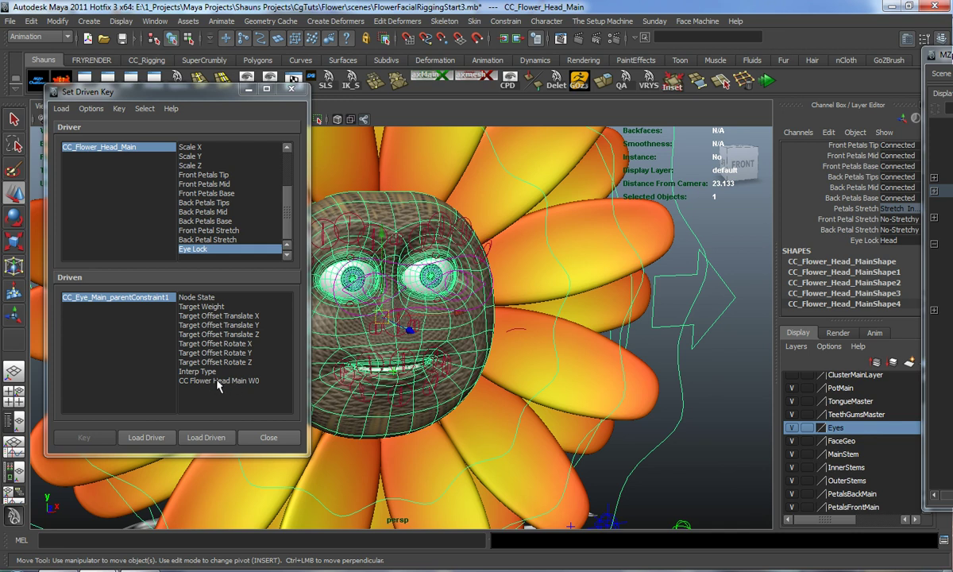
{"action": "left_click", "coordinate": [200, 298]}
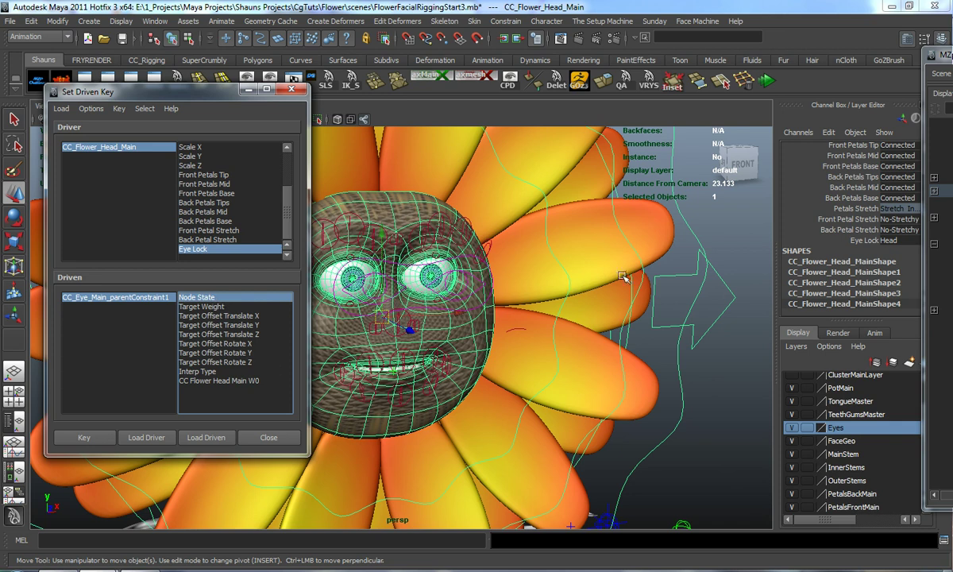
{"action": "left_click", "coordinate": [100, 443]}
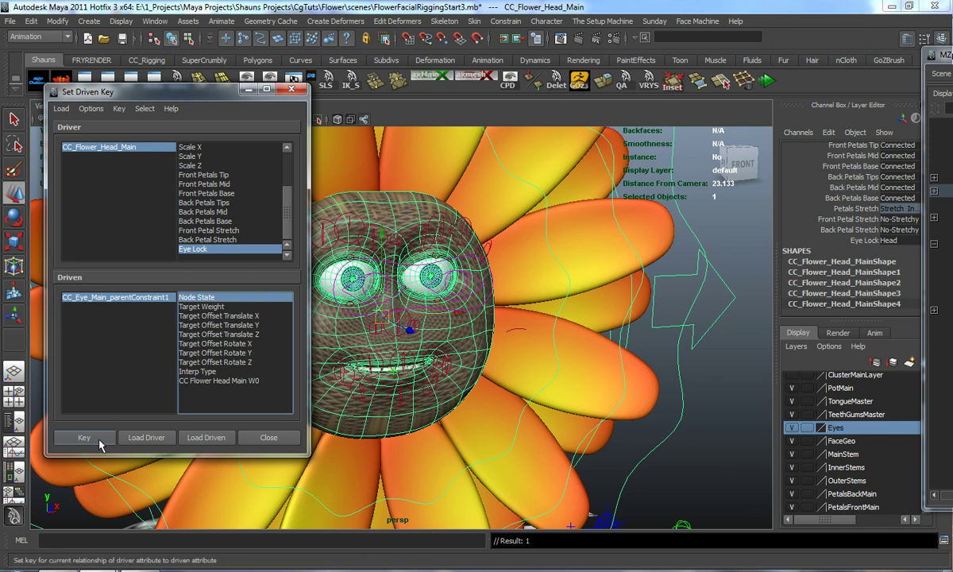
- Set Eye Lock to Indipendant on CC_Flower_Head_Main and key the eye constraint's Node State at Blocking against it
{"action": "left_click", "coordinate": [93, 153]}
{"action": "scroll", "coordinate": [892, 283], "scroll_direction": "down", "scroll_amount": 4}
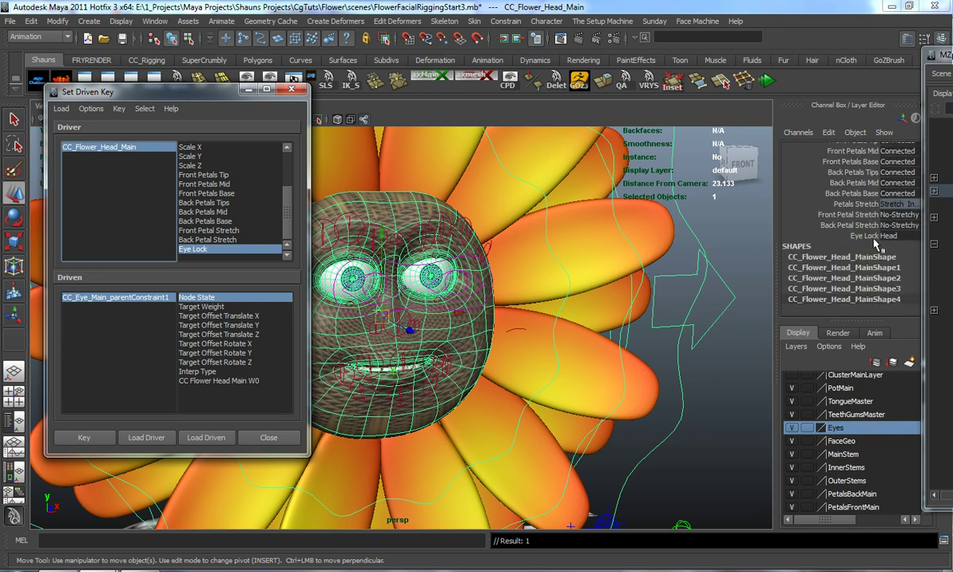
{"action": "left_click", "coordinate": [896, 236]}
{"action": "left_click", "coordinate": [857, 247]}
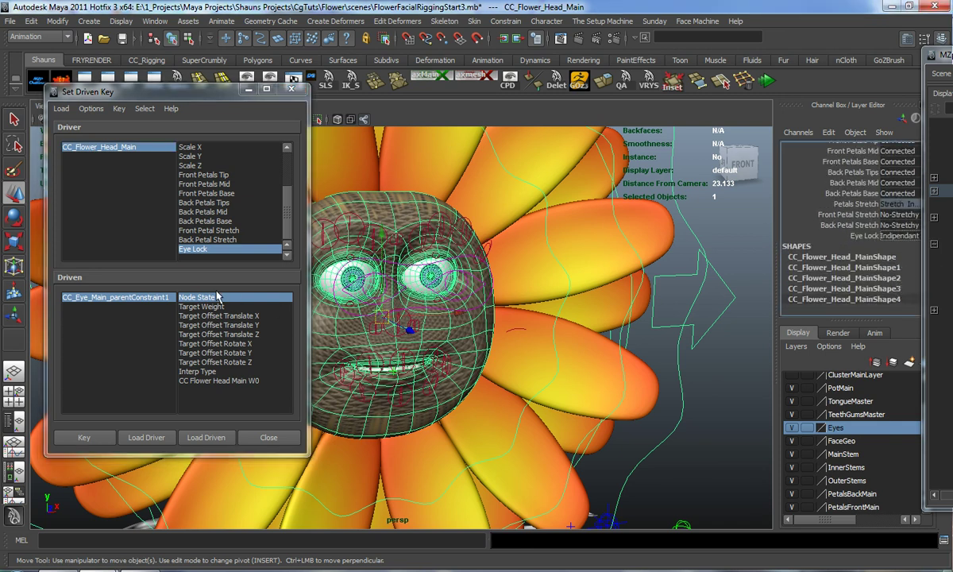
{"action": "left_click", "coordinate": [132, 301]}
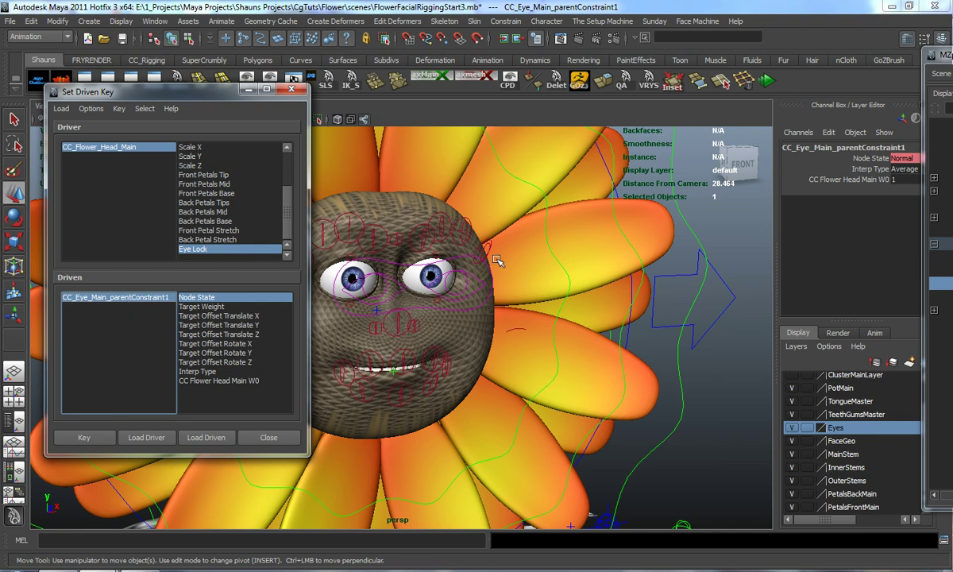
{"action": "left_click", "coordinate": [902, 158]}
{"action": "left_click", "coordinate": [895, 196]}
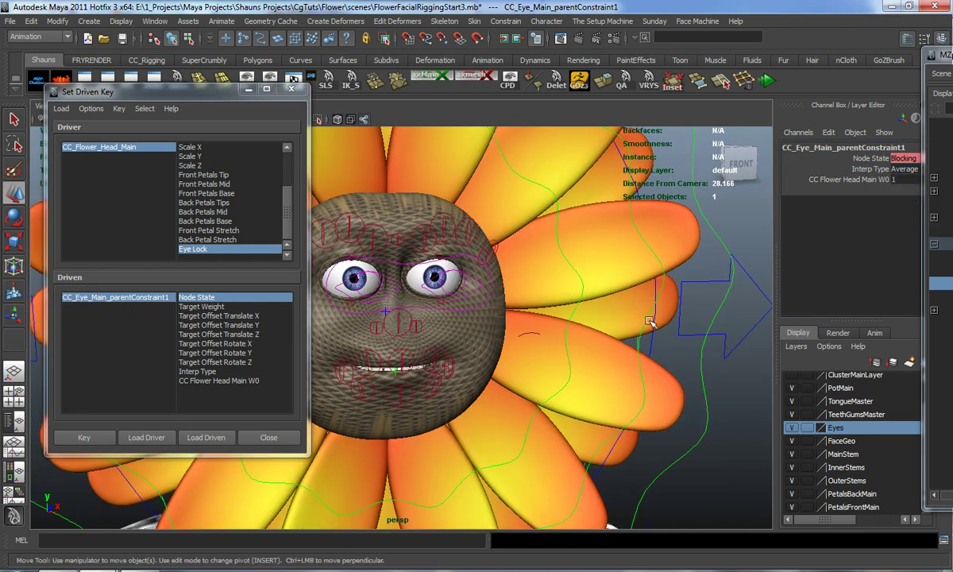
{"action": "left_click", "coordinate": [87, 437]}
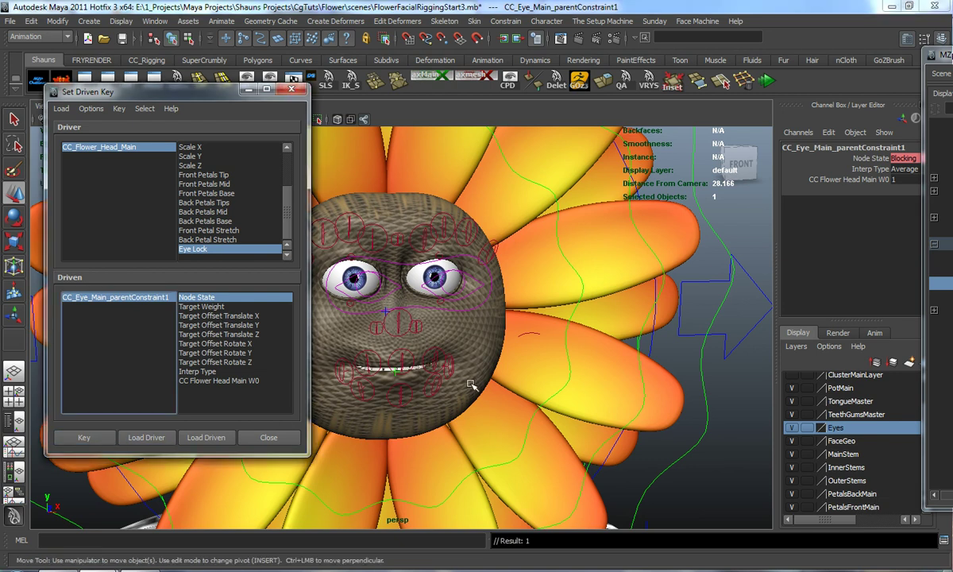
- Minimize Set Driven Key, test the Indipendant setting by moving CC_Flower_Head_Main, and undo the move
{"action": "left_click_drag", "start_coordinate": [757, 330], "coordinate": [746, 352]}
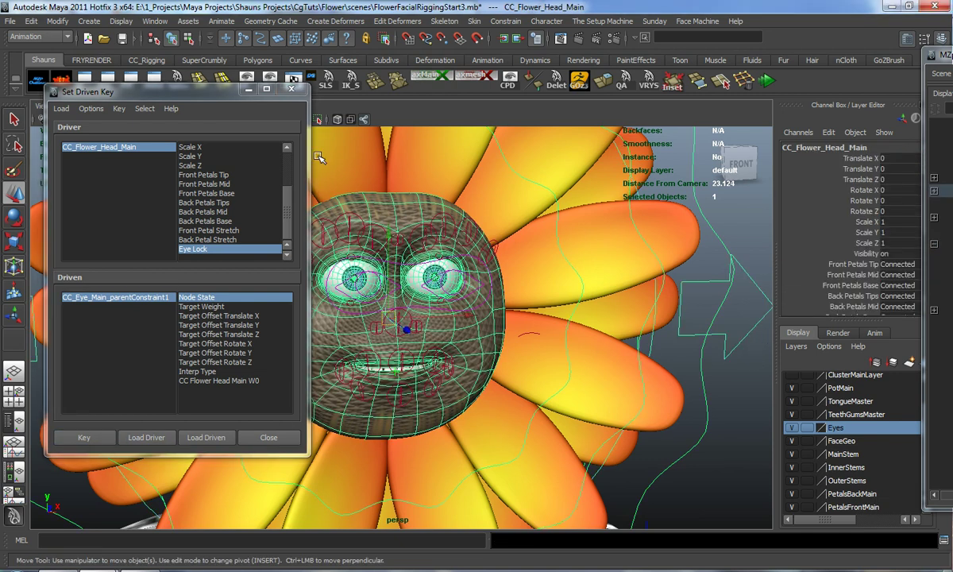
{"action": "left_click", "coordinate": [251, 94]}
{"action": "key", "text": "f"}
{"action": "left_click_drag", "start_coordinate": [403, 318], "coordinate": [362, 316]}
{"action": "key", "text": "ctrl+z"}
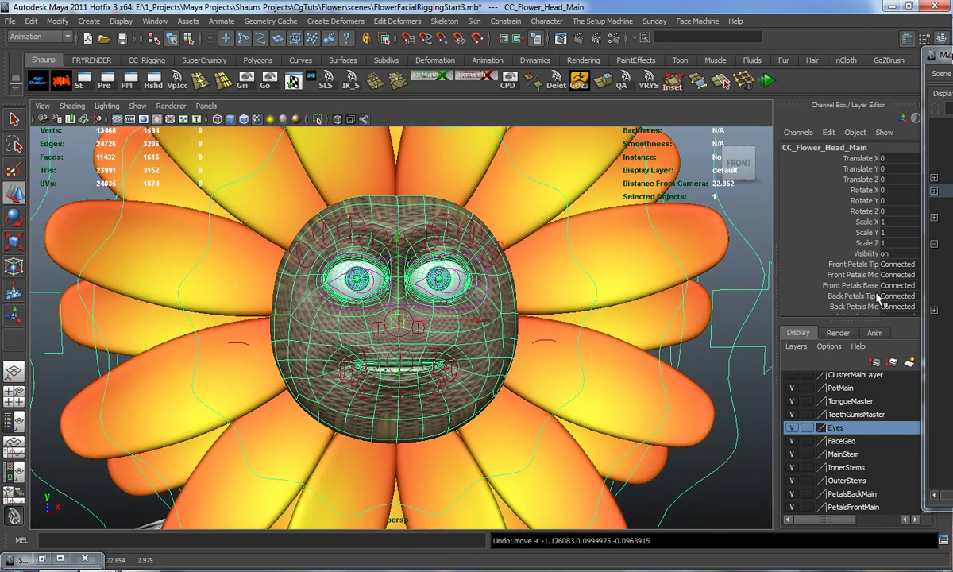
- Choose an Eye Lock option on CC_Flower_Head_Main, test it by moving the head control, and undo the move
{"action": "scroll", "coordinate": [902, 279], "scroll_direction": "down", "scroll_amount": 3}
{"action": "left_click", "coordinate": [906, 271]}
{"action": "left_click", "coordinate": [905, 283]}
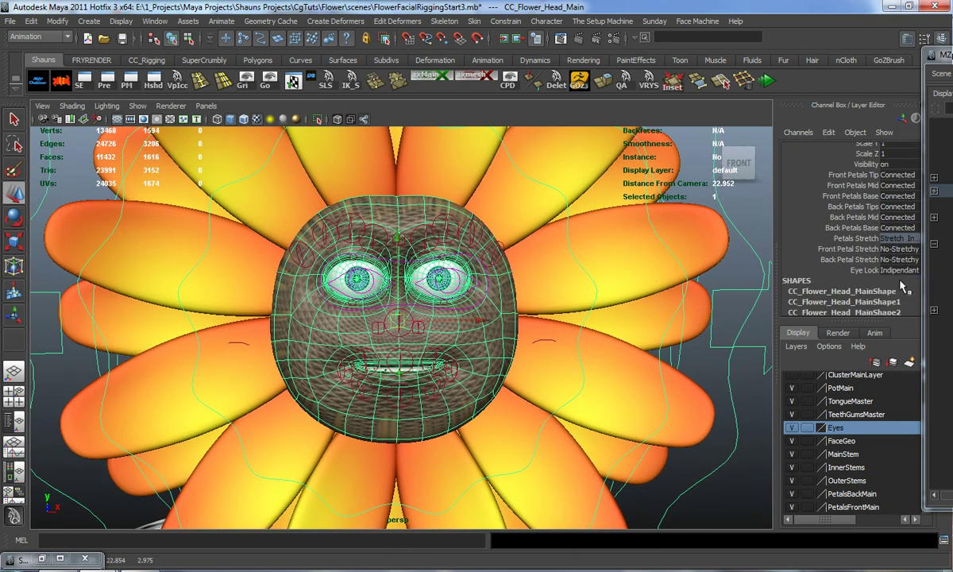
{"action": "mouse_move", "coordinate": [395, 320]}
{"action": "left_mouse_down"}
{"action": "mouse_move", "coordinate": [442, 318]}
{"action": "mouse_move", "coordinate": [511, 344]}
{"action": "mouse_move", "coordinate": [457, 318]}
{"action": "mouse_move", "coordinate": [455, 397]}
{"action": "mouse_move", "coordinate": [568, 345]}
{"action": "mouse_move", "coordinate": [544, 231]}
{"action": "mouse_move", "coordinate": [508, 333]}
{"action": "mouse_move", "coordinate": [391, 330]}
{"action": "left_mouse_up"}
{"action": "key", "text": "ctrl+z"}
- Collapse the CC_Eye_Main hierarchy in the Outliner and close the Outliner
{"action": "right_click_drag", "start_coordinate": [370, 311], "coordinate": [323, 354], "text": "alt"}
{"action": "left_click_drag", "start_coordinate": [952, 54], "coordinate": [870, 68]}
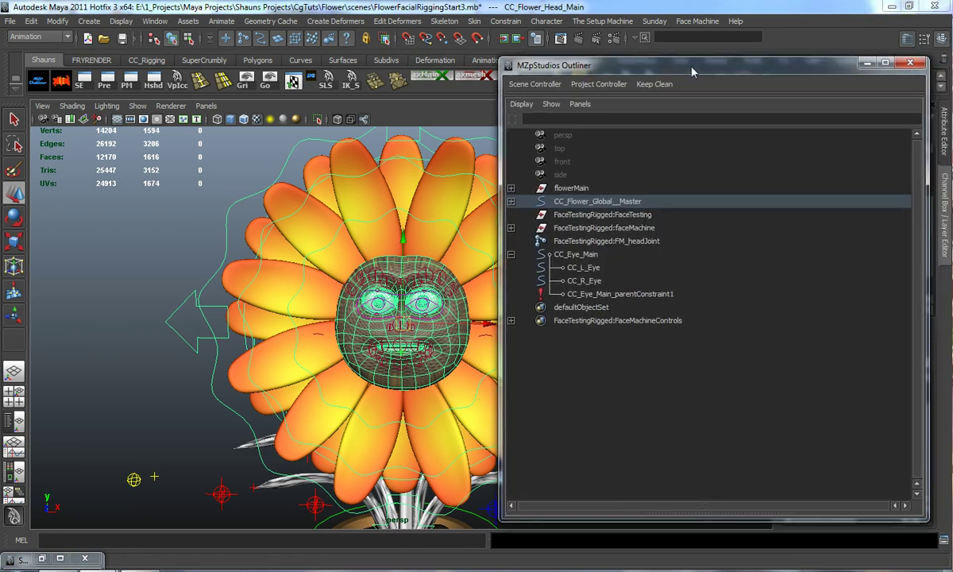
{"action": "left_click", "coordinate": [510, 255]}
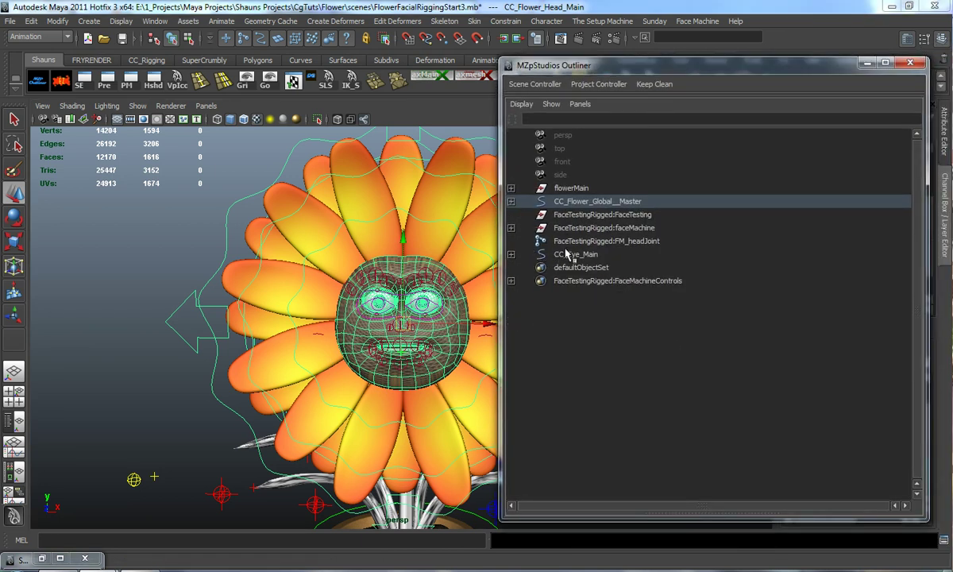
{"action": "left_click", "coordinate": [909, 62]}
- Clear the selection and select the central nose control on the flower's face
{"action": "left_click", "coordinate": [670, 304]}
{"action": "middle_click_drag", "start_coordinate": [619, 321], "coordinate": [625, 291], "text": "alt"}
{"action": "scroll", "coordinate": [626, 292], "scroll_direction": "up", "scroll_amount": 3}
{"action": "middle_click_drag", "start_coordinate": [555, 329], "coordinate": [553, 323], "text": "alt"}
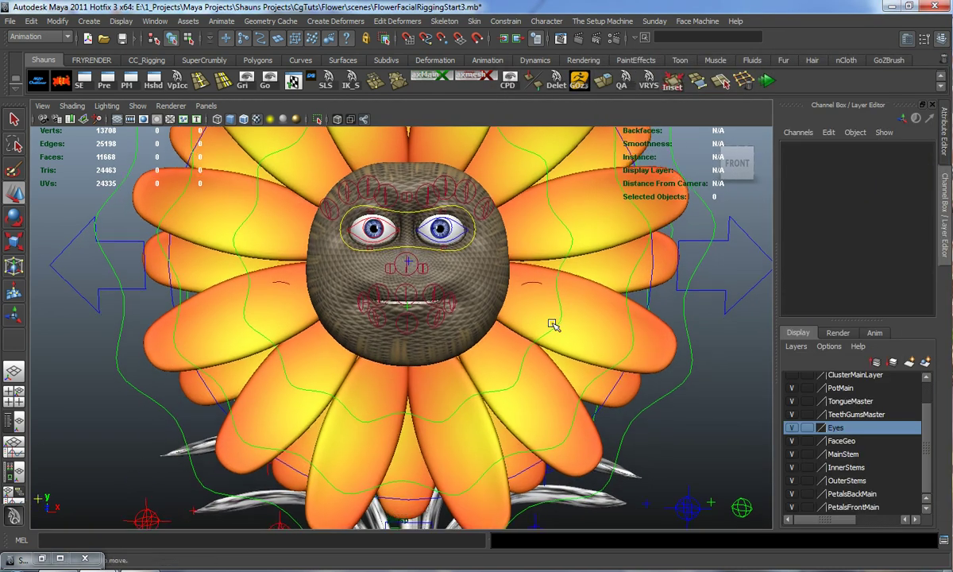
{"action": "scroll", "coordinate": [551, 324], "scroll_direction": "down", "scroll_amount": 1}
{"action": "scroll", "coordinate": [492, 332], "scroll_direction": "down", "scroll_amount": 2}
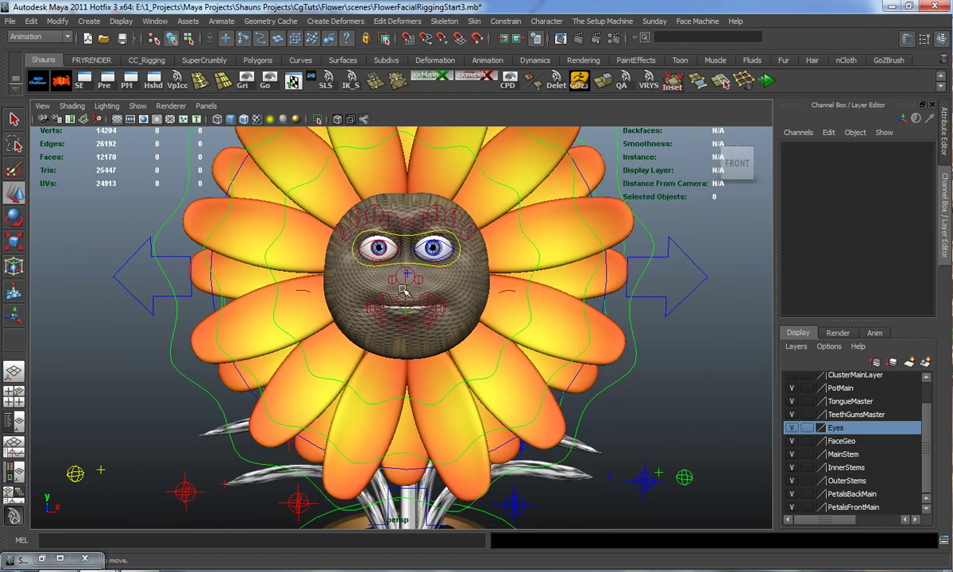
{"action": "scroll", "coordinate": [429, 277], "scroll_direction": "up", "scroll_amount": 4}
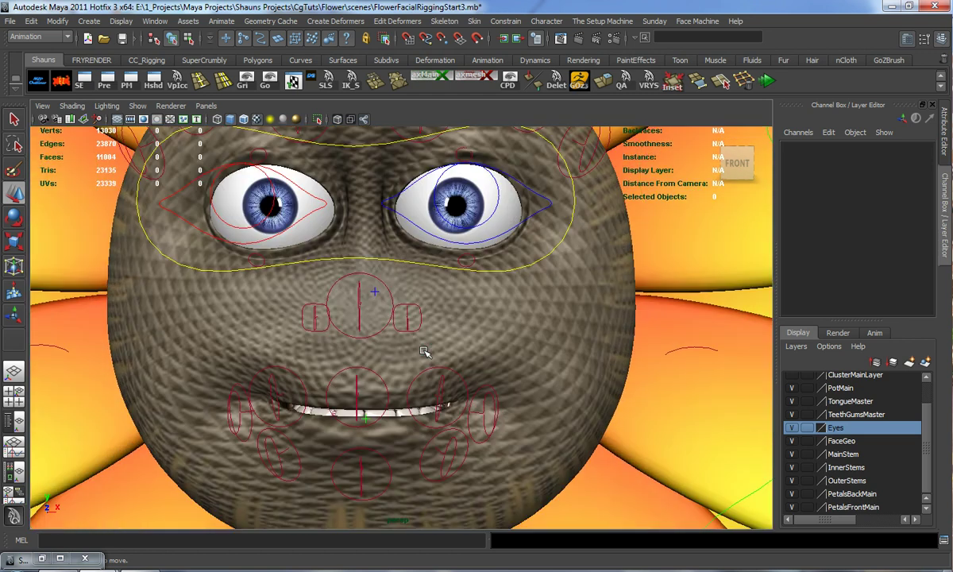
{"action": "left_click", "coordinate": [361, 272]}
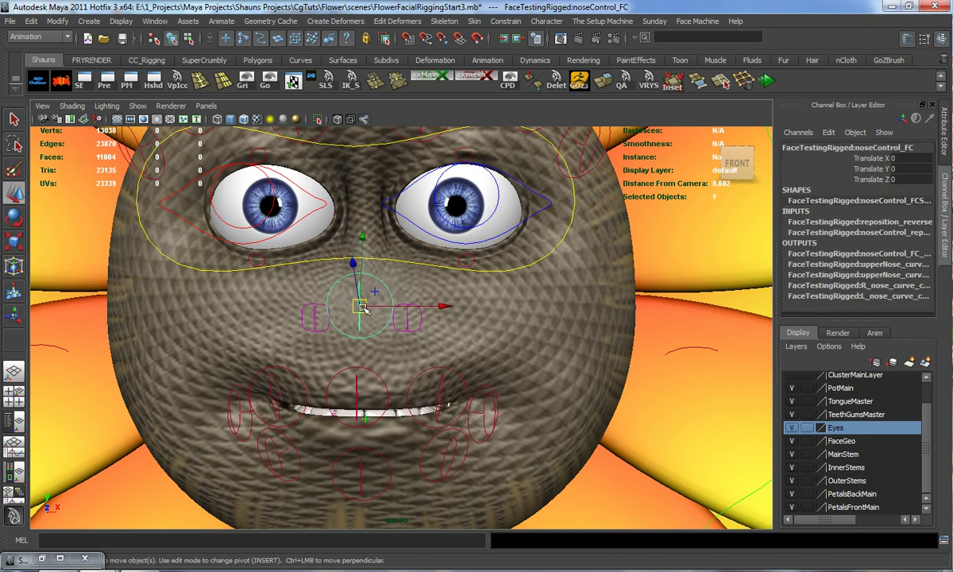
- Expand FaceTestingRigged:faceMachine in the Outliner through its static and auto buffers and select FM_controls
{"action": "left_click_drag", "start_coordinate": [952, 65], "coordinate": [614, 72]}
{"action": "left_click", "coordinate": [520, 227]}
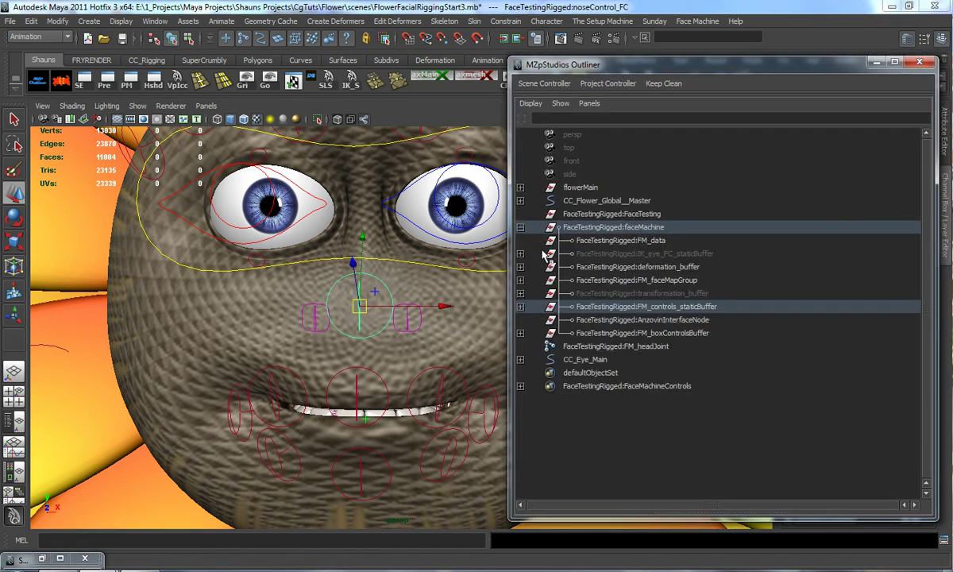
{"action": "left_click", "coordinate": [520, 306]}
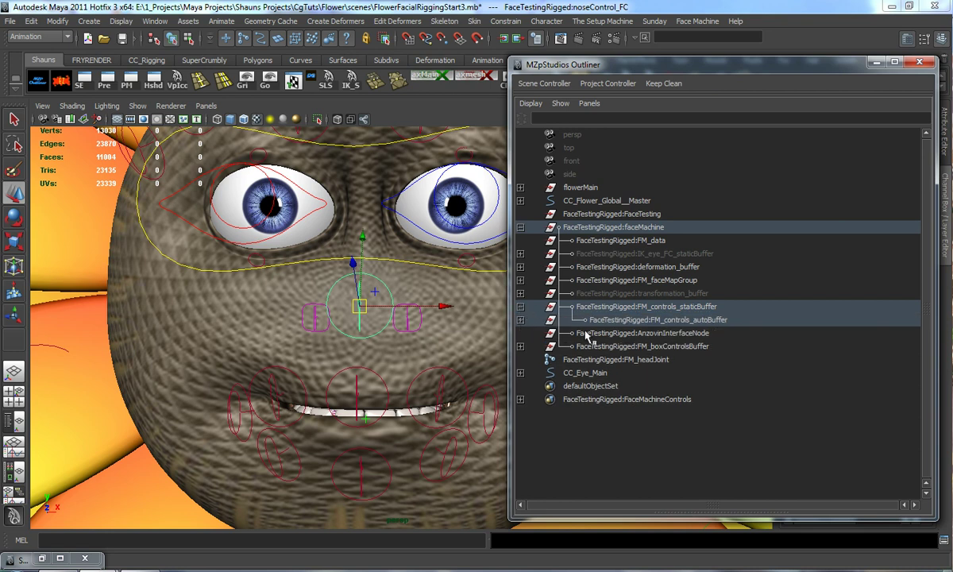
{"action": "left_click", "coordinate": [520, 319]}
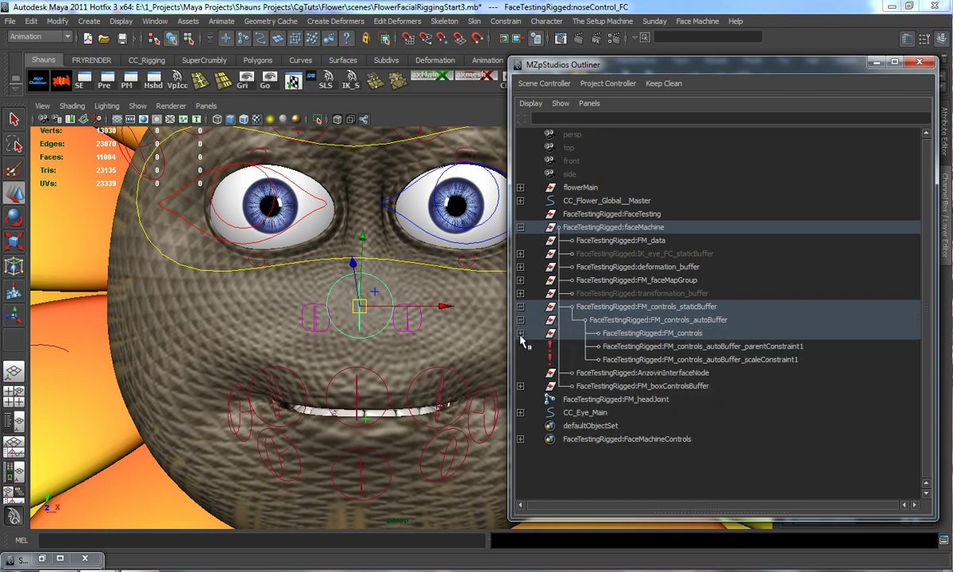
{"action": "left_click", "coordinate": [634, 334]}
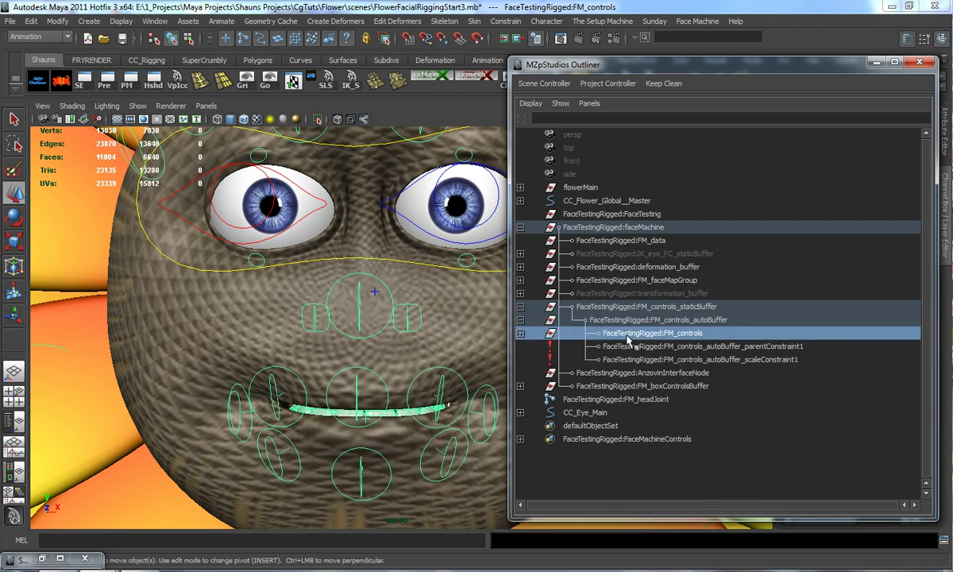
- Close the Outliner, add the head geometry to the selection, and parent FM_controls under the head
{"action": "left_click", "coordinate": [918, 62]}
{"action": "right_click_drag", "start_coordinate": [540, 273], "coordinate": [404, 298], "text": "alt"}
{"action": "left_click", "coordinate": [603, 293], "text": "shift"}
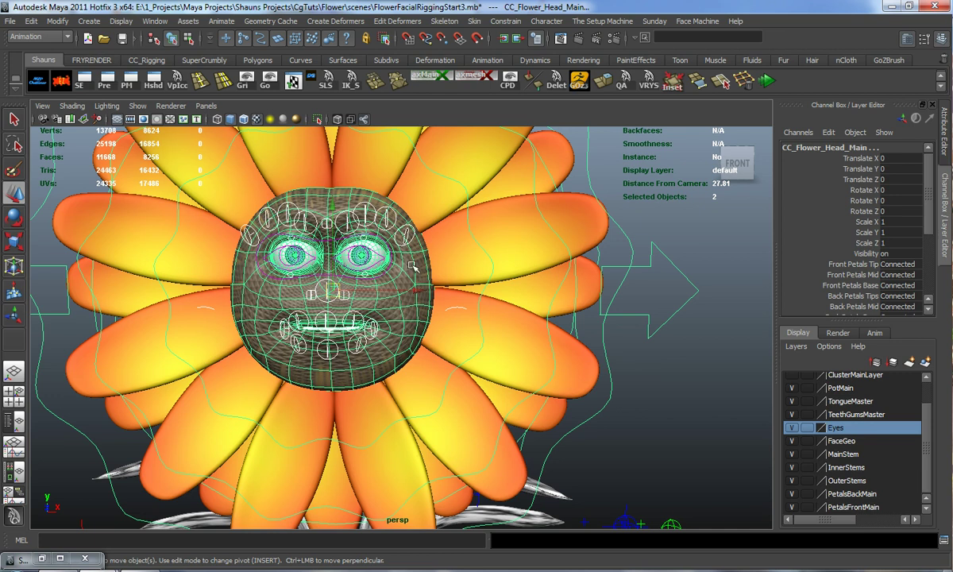
{"action": "middle_click_drag", "start_coordinate": [459, 304], "coordinate": [502, 323], "text": "alt"}
{"action": "key", "text": "z"}
{"action": "right_click_drag", "start_coordinate": [454, 283], "coordinate": [481, 313], "text": "alt"}
{"action": "left_click", "coordinate": [481, 313]}
{"action": "key", "text": "f"}
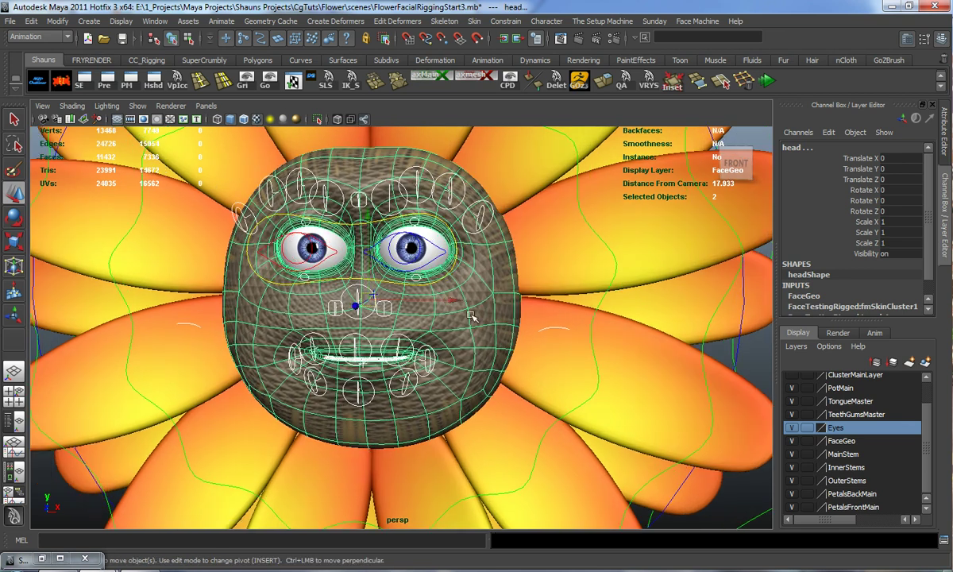
{"action": "key", "text": "p"}
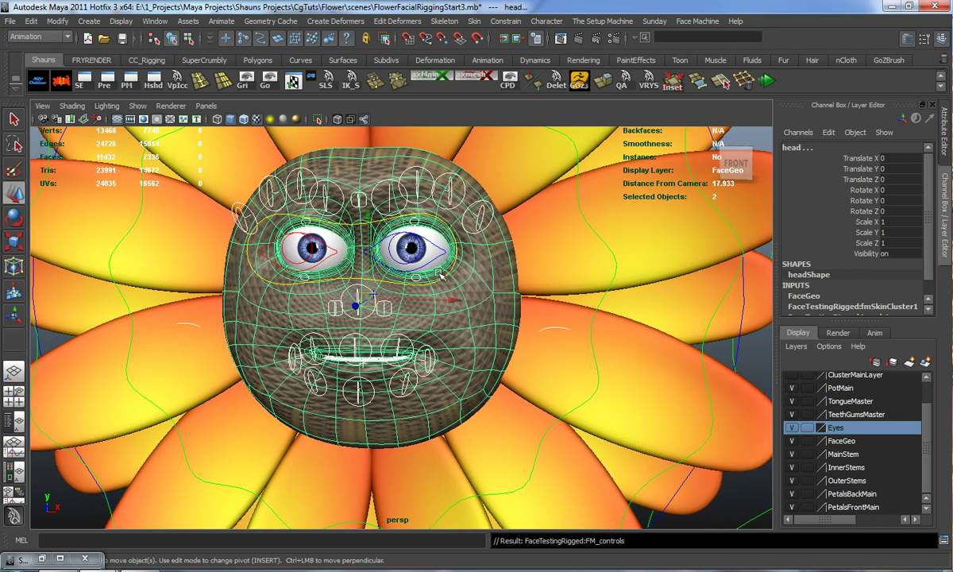
- Test that the facial controls follow by moving CC_Flower_Head_Main, and undo the test moves
{"action": "right_click_drag", "start_coordinate": [439, 274], "coordinate": [358, 238], "text": "alt"}
{"action": "left_click_drag", "start_coordinate": [624, 349], "coordinate": [646, 351], "text": "alt"}
{"action": "left_click", "coordinate": [634, 341]}
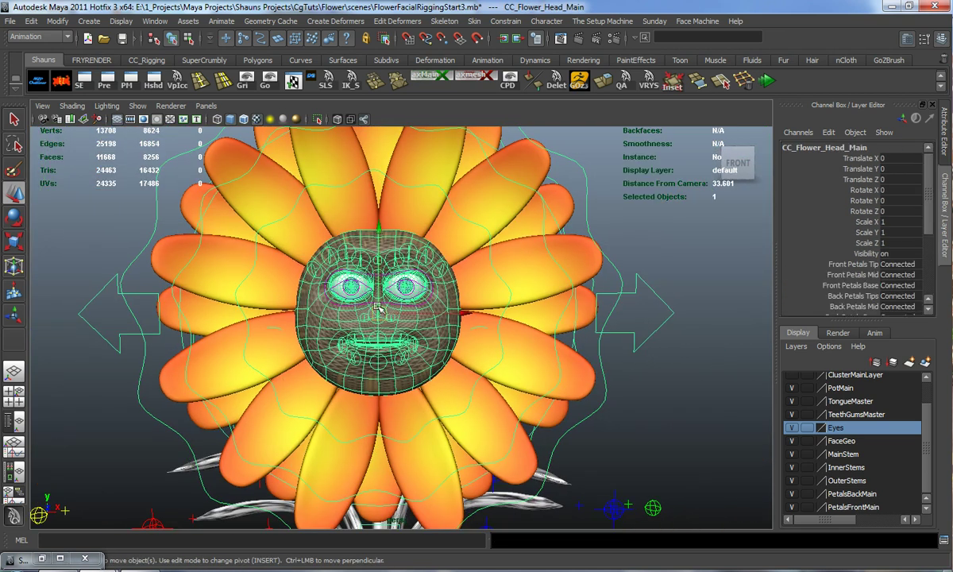
{"action": "middle_click_drag", "start_coordinate": [517, 381], "coordinate": [310, 368]}
{"action": "key", "text": "ctrl+z"}
{"action": "key", "text": "ctrl+z"}
{"action": "key", "text": "ctrl+z"}
{"action": "key", "text": "ctrl+z"}
{"action": "key", "text": "ctrl+z"}
{"action": "key", "text": "ctrl+z"}
{"action": "key", "text": "ctrl+z"}
{"action": "key", "text": "ctrl+z"}
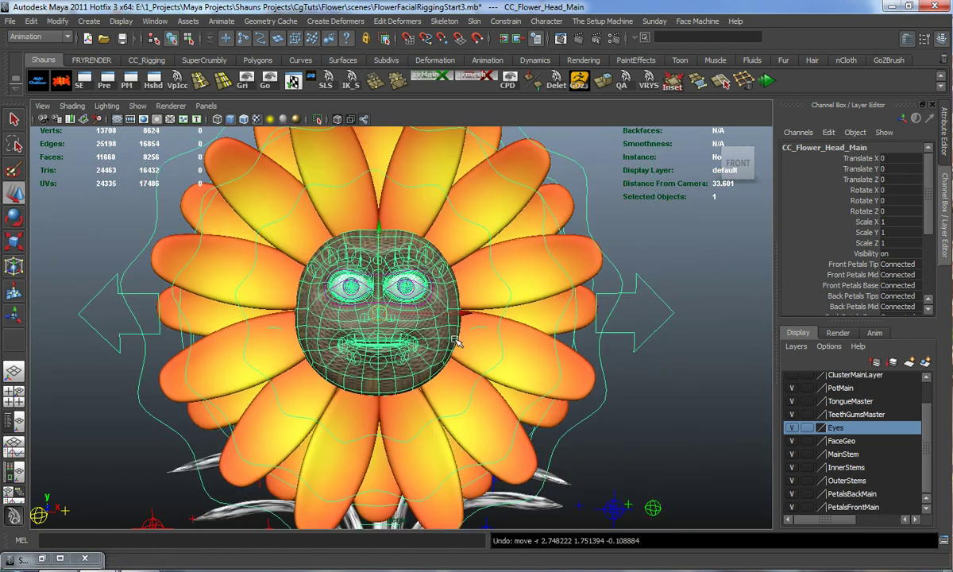
- Test the whole rig by moving CC_Flower_Global__Master, and undo the move
{"action": "middle_click_drag", "start_coordinate": [522, 347], "coordinate": [531, 293], "text": "alt"}
{"action": "left_click", "coordinate": [562, 325]}
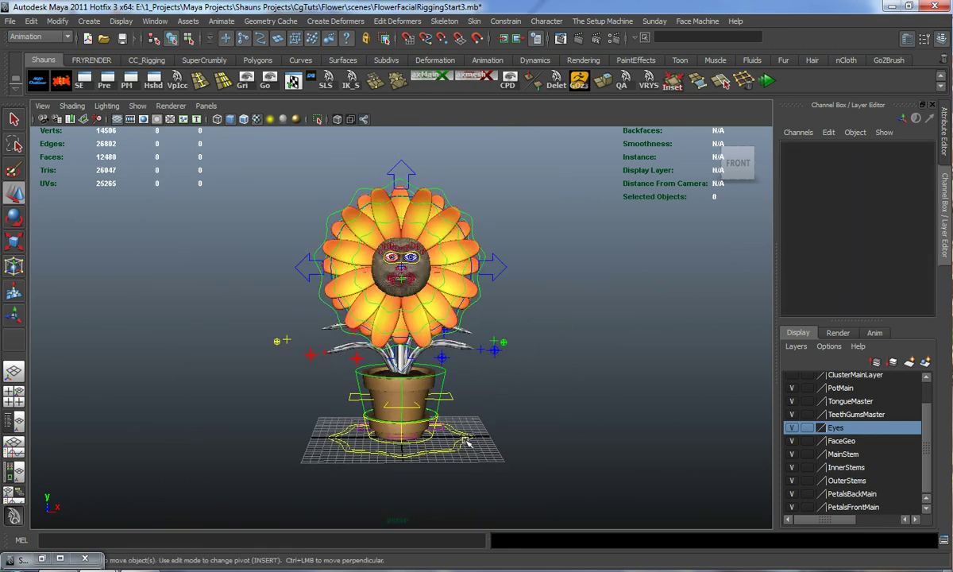
{"action": "left_click", "coordinate": [466, 441]}
{"action": "middle_click_drag", "start_coordinate": [469, 466], "coordinate": [397, 434]}
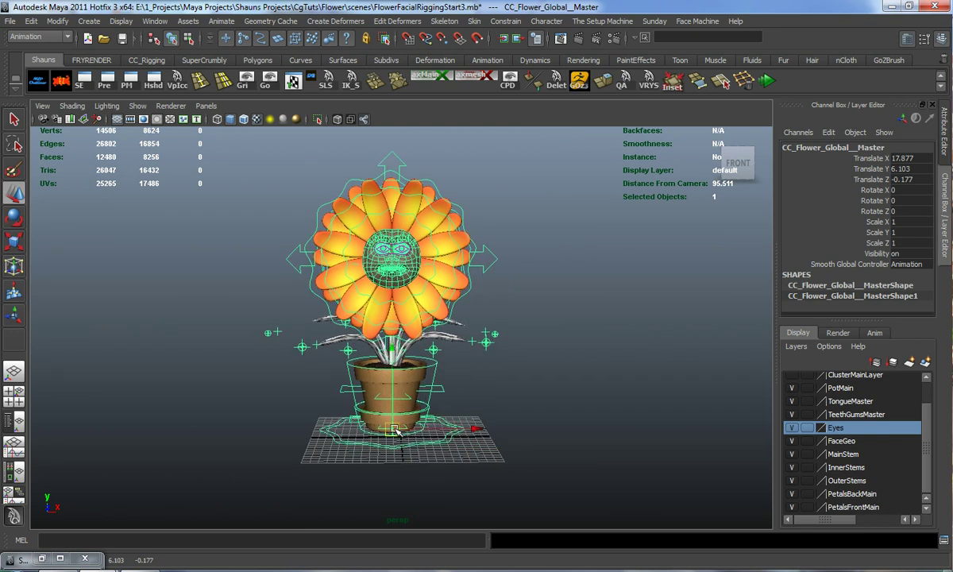
{"action": "key", "text": "ctrl+z"}
- Test-scale CC_Flower_Global__Master uniformly to about 1.976 and 0.58, examine the face, and undo the scaling
{"action": "key", "text": "w"}
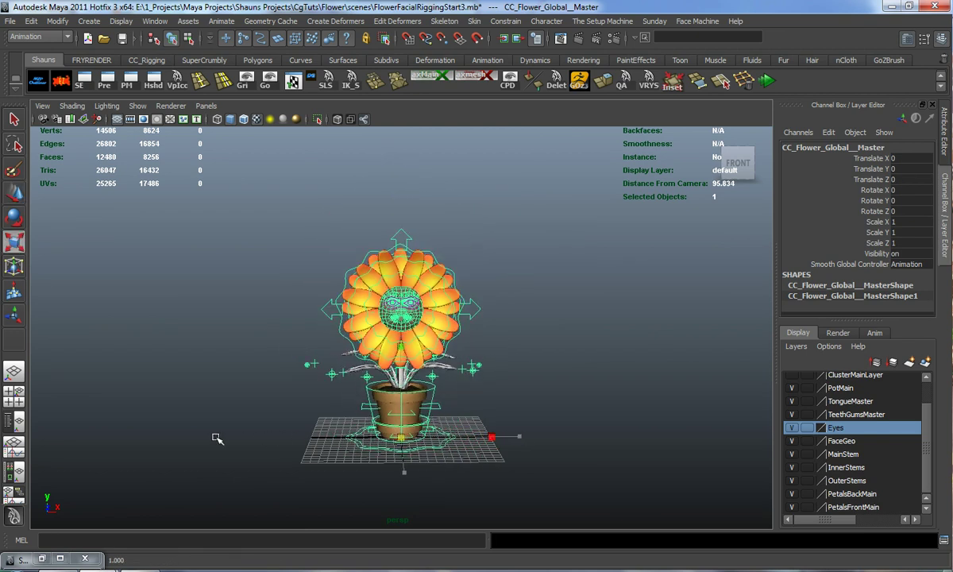
{"action": "middle_click_drag", "start_coordinate": [184, 438], "coordinate": [184, 437]}
{"action": "middle_click_drag", "start_coordinate": [608, 449], "coordinate": [336, 451]}
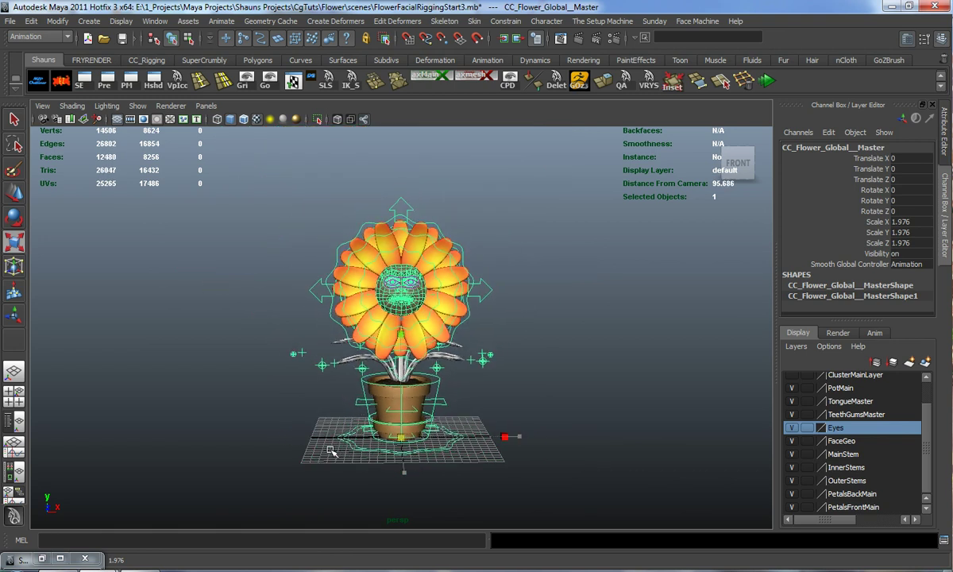
{"action": "scroll", "coordinate": [383, 367], "scroll_direction": "up", "scroll_amount": 15}
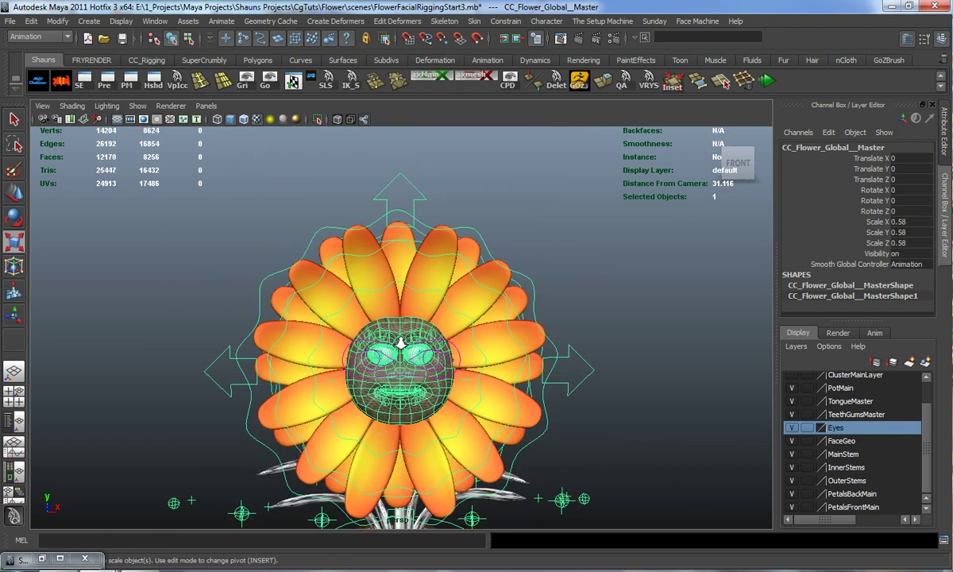
{"action": "scroll", "coordinate": [396, 392], "scroll_direction": "down", "scroll_amount": 15}
{"action": "key", "text": "ctrl+z"}
- Parent CC_Eye_Main under CC_Flower_Global__Master and clear the selection
{"action": "left_click", "coordinate": [599, 383]}
{"action": "middle_click_drag", "start_coordinate": [451, 294], "coordinate": [451, 298], "text": "alt"}
{"action": "right_click_drag", "start_coordinate": [451, 298], "coordinate": [349, 395], "text": "alt"}
{"action": "left_click", "coordinate": [461, 366]}
{"action": "middle_click_drag", "start_coordinate": [429, 477], "coordinate": [463, 357], "text": "alt"}
{"action": "mouse_move", "coordinate": [462, 357]}
{"action": "left_mouse_down", "text": "alt"}
{"action": "mouse_move", "coordinate": [468, 390]}
{"action": "mouse_move", "coordinate": [456, 367]}
{"action": "left_mouse_up", "text": "alt"}
{"action": "left_click", "coordinate": [456, 405], "text": "shift"}
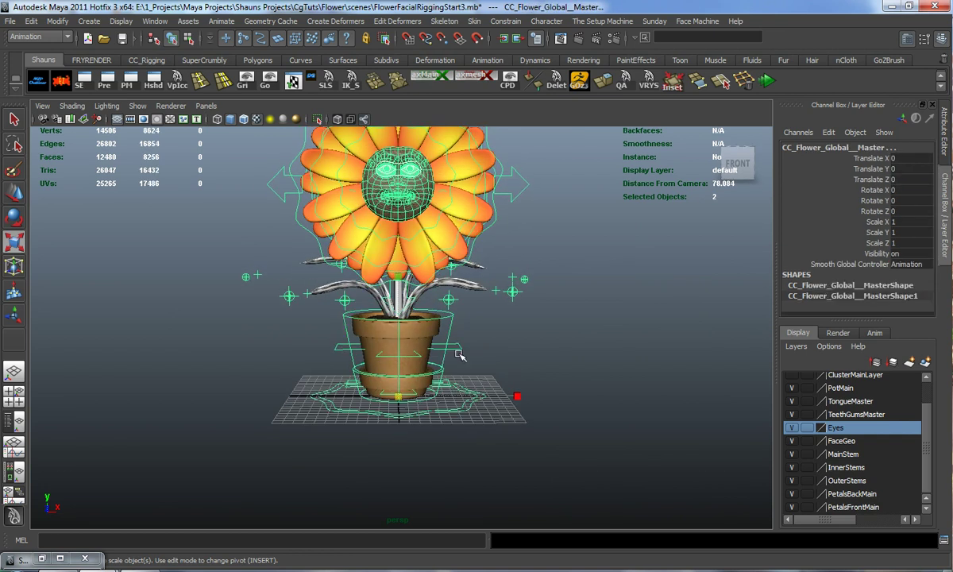
{"action": "middle_click_drag", "start_coordinate": [456, 367], "coordinate": [456, 382], "text": "alt"}
{"action": "key", "text": "p"}
{"action": "left_click", "coordinate": [526, 370]}
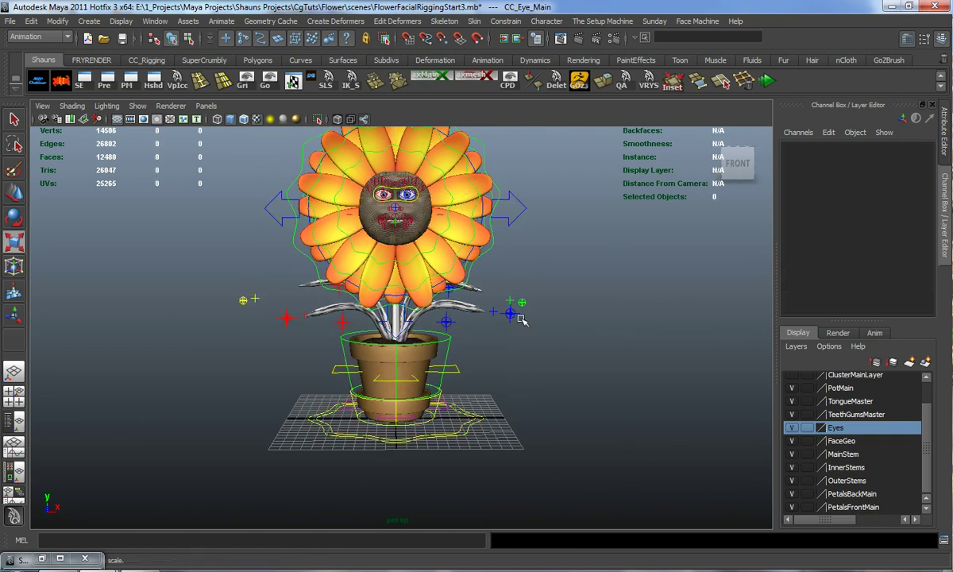
- Move CC_Flower_Global__Master to test the parented eye control, and undo the move
{"action": "left_click", "coordinate": [463, 434]}
{"action": "key", "text": "w"}
{"action": "left_click_drag", "start_coordinate": [396, 418], "coordinate": [454, 434]}
{"action": "key", "text": "ctrl+z"}
- Scale CC_Flower_Global__Master uniformly down to about 0.201 and examine how the eyes and facial controls follow
{"action": "key", "text": "r"}
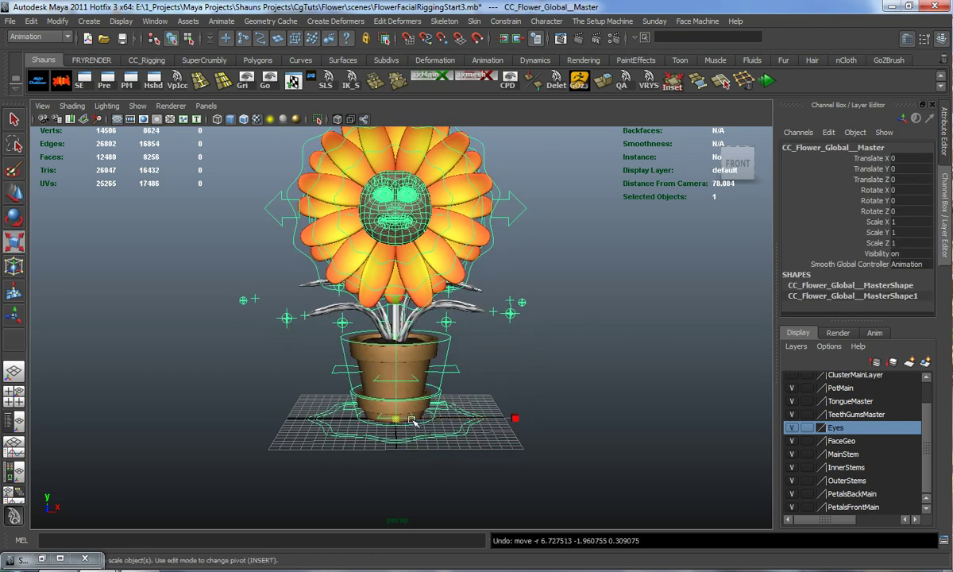
{"action": "left_click_drag", "start_coordinate": [393, 420], "coordinate": [85, 416]}
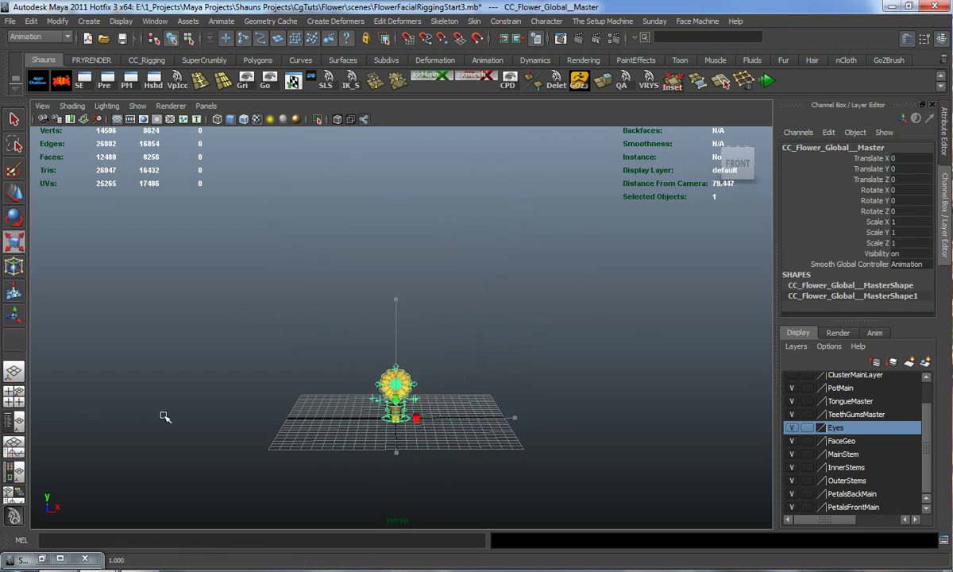
{"action": "key", "text": "f"}
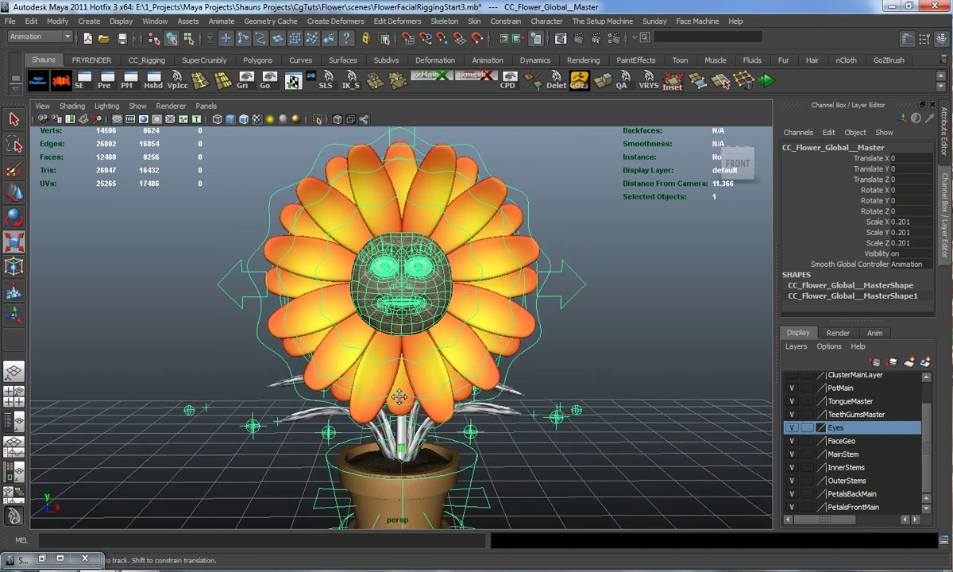
{"action": "middle_click_drag", "start_coordinate": [399, 396], "coordinate": [405, 402], "text": "alt"}
{"action": "scroll", "coordinate": [408, 320], "scroll_direction": "up", "scroll_amount": 10}
{"action": "middle_click_drag", "start_coordinate": [409, 289], "coordinate": [429, 370], "text": "alt"}
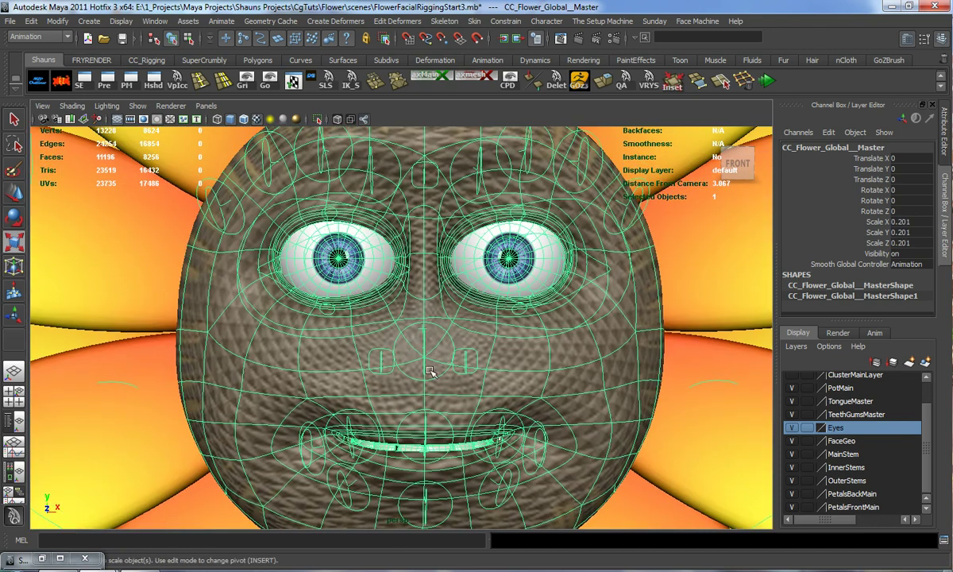
{"action": "scroll", "coordinate": [412, 302], "scroll_direction": "down", "scroll_amount": 8}
{"action": "left_click", "coordinate": [93, 265]}
{"action": "scroll", "coordinate": [411, 303], "scroll_direction": "up", "scroll_amount": 8}
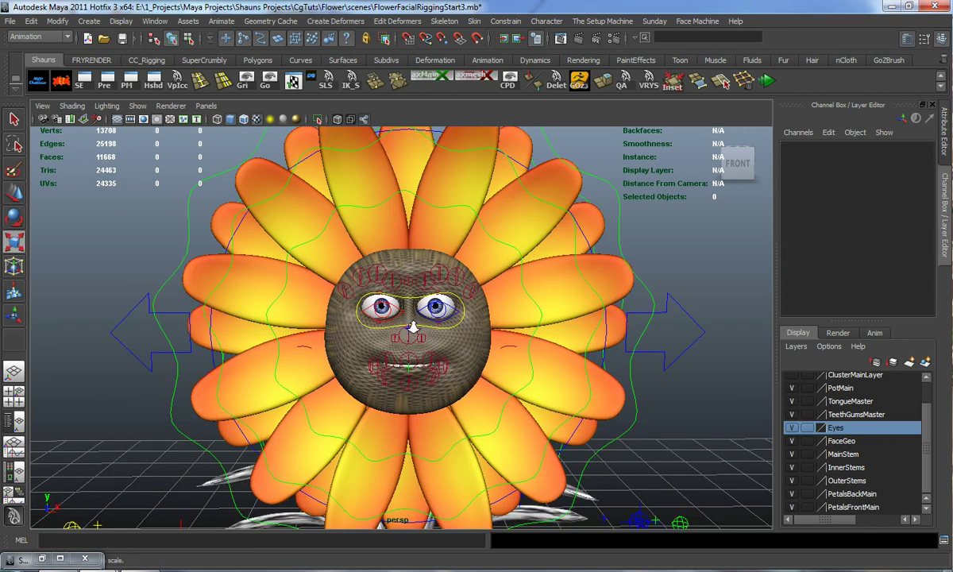
- Reset CC_Flower_Global__Master's Scale X, Y and Z to 1 and clear the selection
{"action": "scroll", "coordinate": [418, 326], "scroll_direction": "down", "scroll_amount": 12}
{"action": "scroll", "coordinate": [450, 382], "scroll_direction": "up", "scroll_amount": 4}
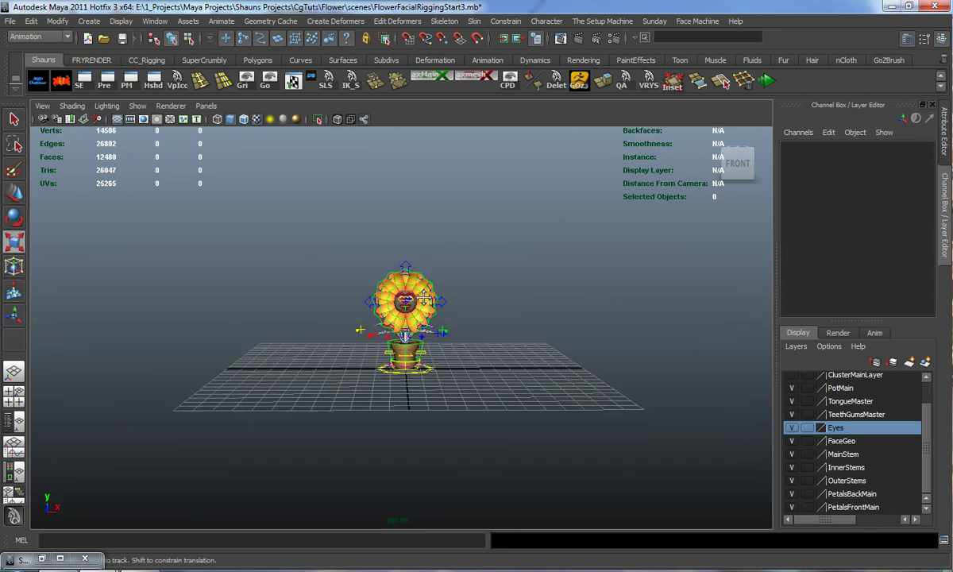
{"action": "left_click", "coordinate": [451, 383]}
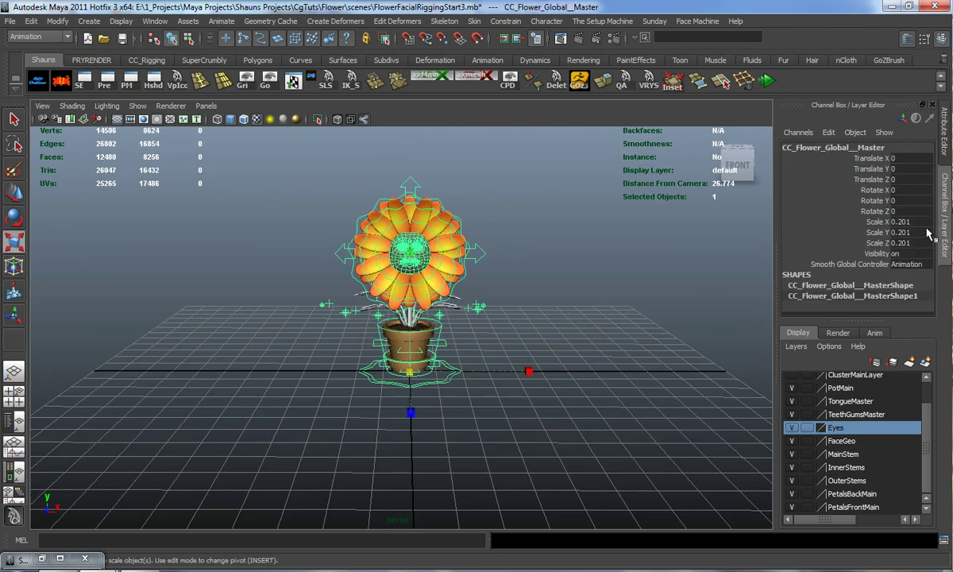
{"action": "left_click_drag", "start_coordinate": [905, 221], "coordinate": [915, 242]}
{"action": "type", "text": "1"}
{"action": "key", "text": "Return"}
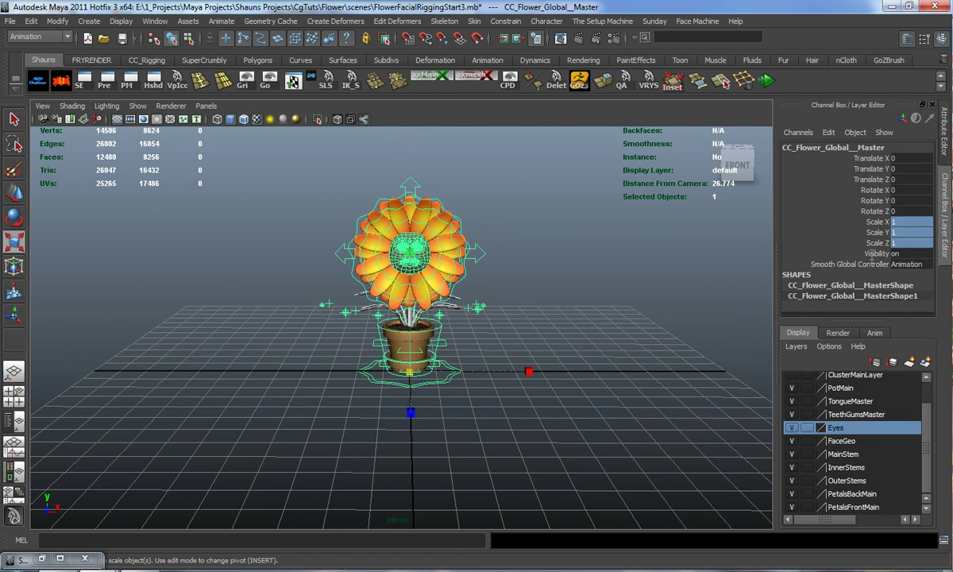
{"action": "left_click", "coordinate": [641, 309]}
{"action": "scroll", "coordinate": [429, 279], "scroll_direction": "down", "scroll_amount": 10}
{"action": "middle_click_drag", "start_coordinate": [429, 279], "coordinate": [423, 388], "text": "alt"}
{"action": "scroll", "coordinate": [423, 388], "scroll_direction": "up", "scroll_amount": 5}
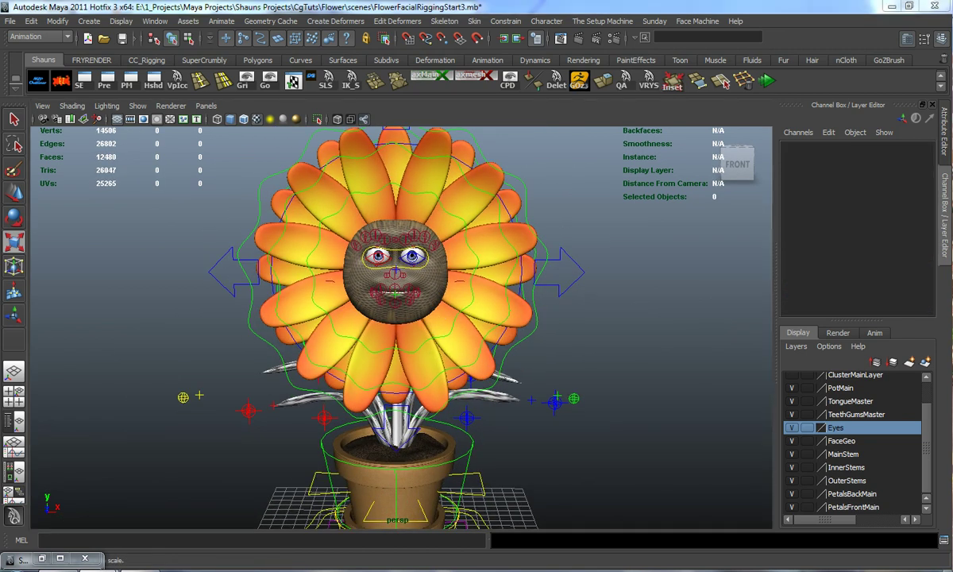
- Show the scene hierarchy, create an empty group, and name it CartoonFlower
{"action": "left_click", "coordinate": [722, 83]}
{"action": "left_click_drag", "start_coordinate": [701, 87], "coordinate": [654, 58]}
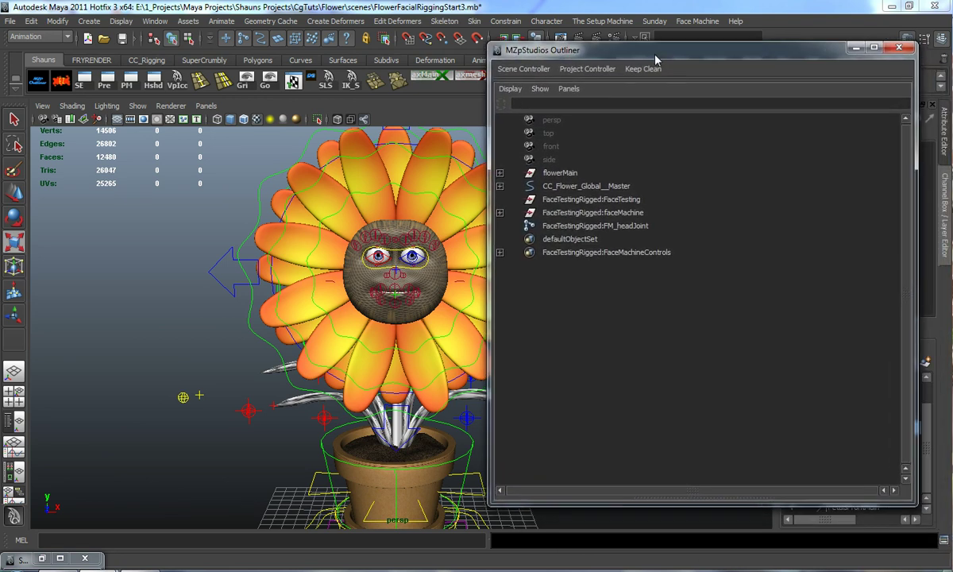
{"action": "left_click_drag", "start_coordinate": [917, 201], "coordinate": [805, 210]}
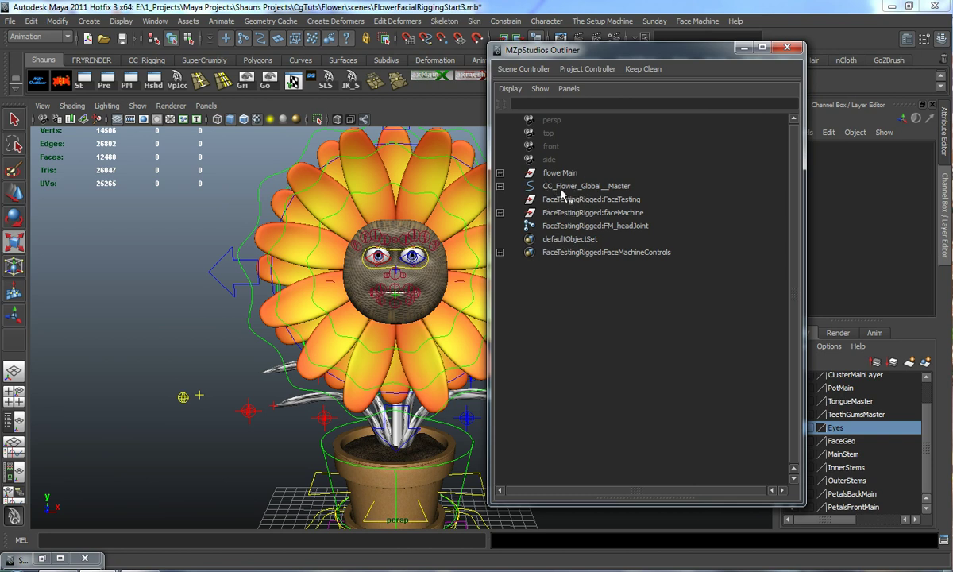
{"action": "left_click", "coordinate": [168, 328]}
{"action": "scroll", "coordinate": [188, 342], "scroll_direction": "down", "scroll_amount": 2}
{"action": "middle_click_drag", "start_coordinate": [208, 341], "coordinate": [200, 308], "text": "alt"}
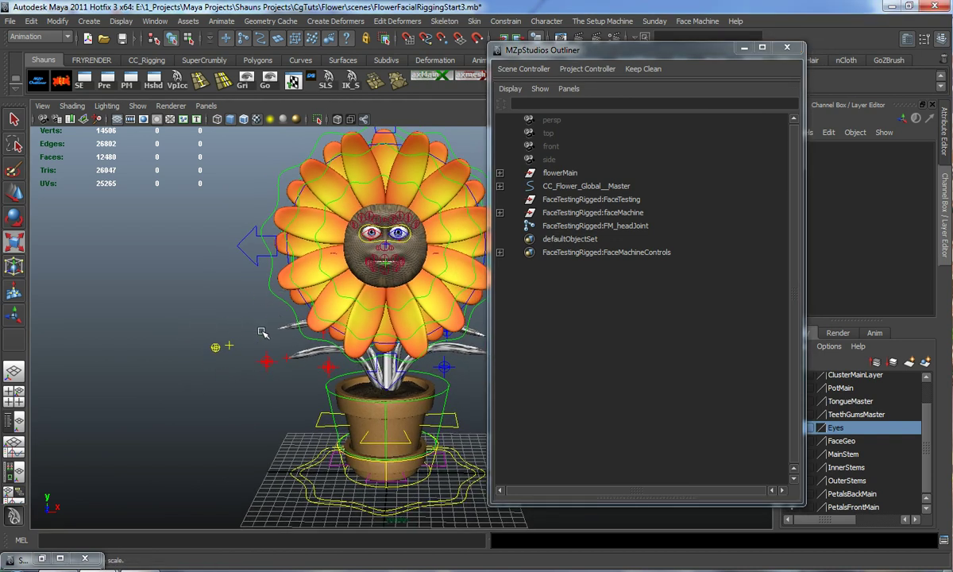
{"action": "key", "text": "ctrl+g"}
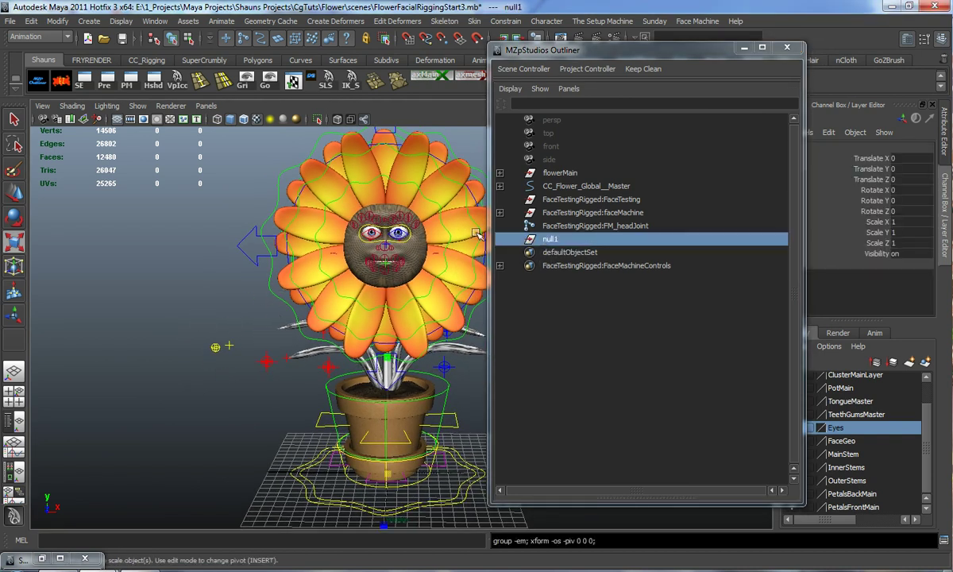
{"action": "left_click", "coordinate": [61, 80]}
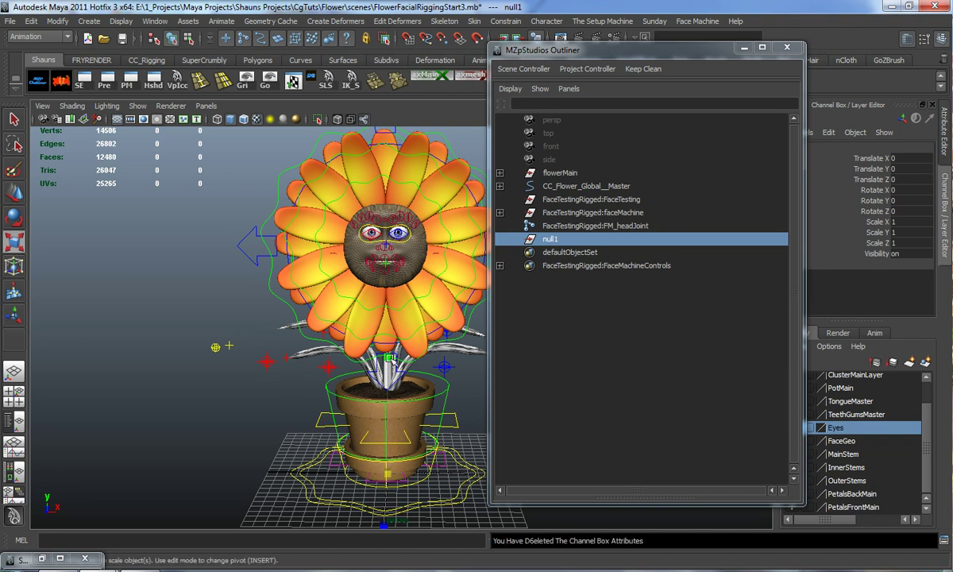
{"action": "double_click", "coordinate": [546, 238]}
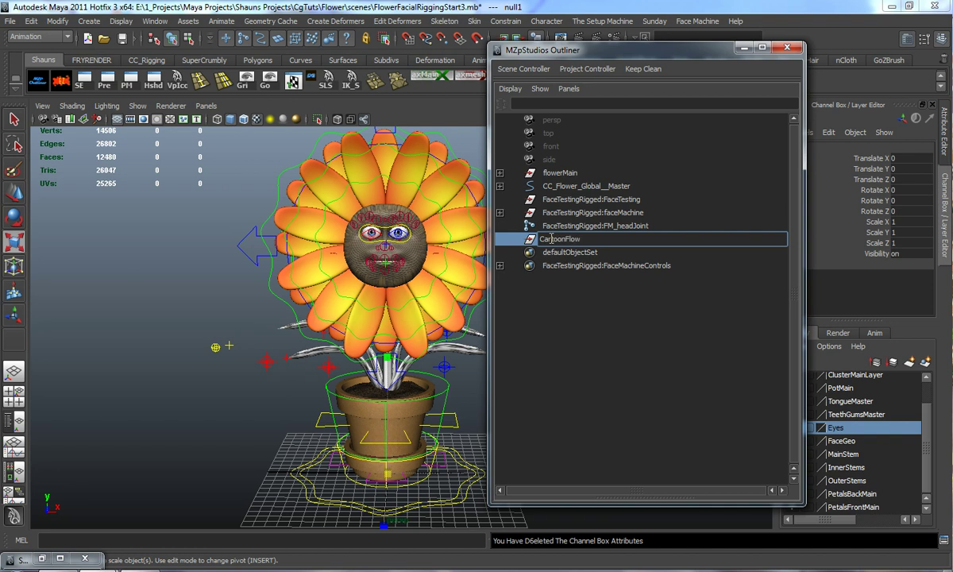
{"action": "key", "text": "Return"}
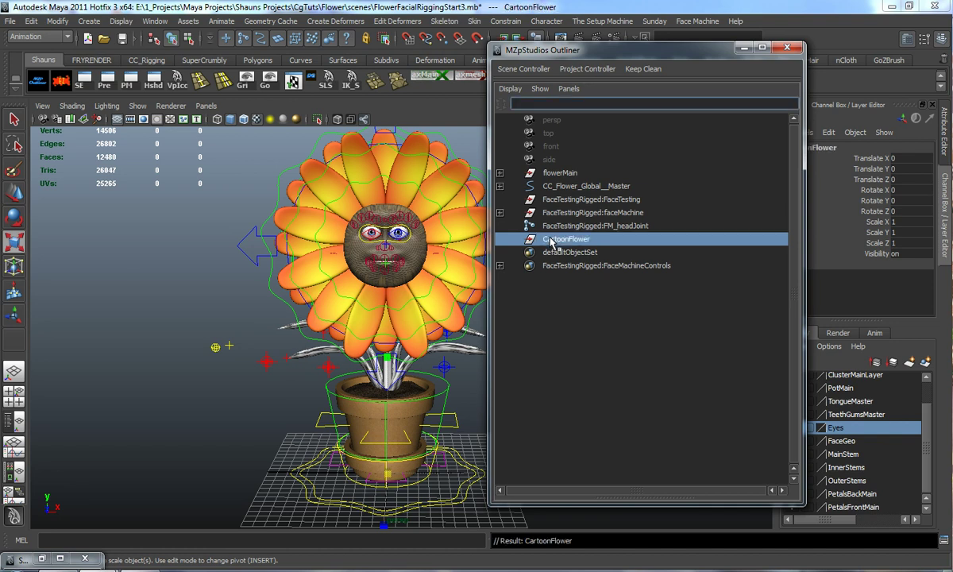
- Parent flowerMain, CC_Flower_Global__Master and FaceTestingRigged's FaceTesting, faceMachine and FM_headJoint under CartoonFlower, and clear the selection
{"action": "left_click_drag", "start_coordinate": [566, 227], "coordinate": [549, 173]}
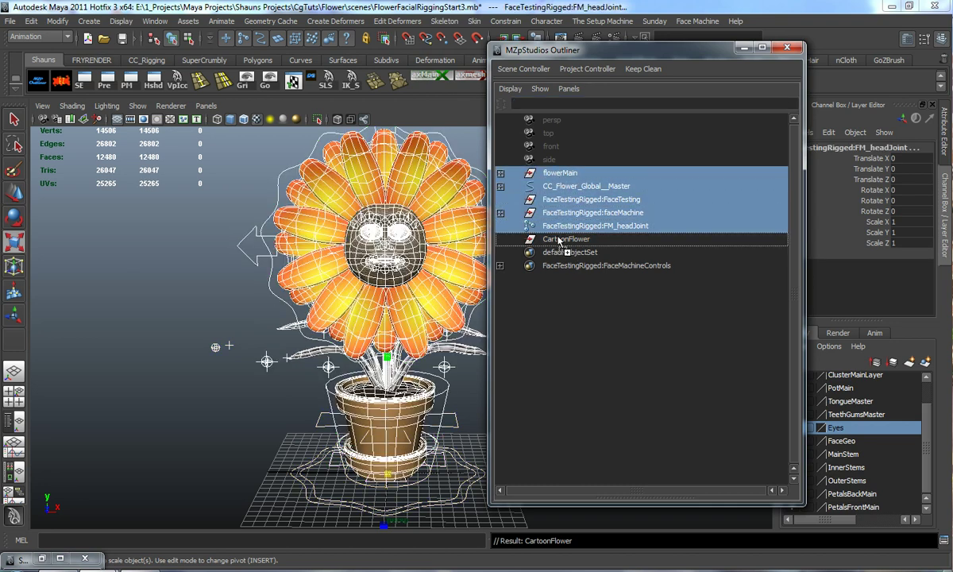
{"action": "middle_click_drag", "start_coordinate": [559, 241], "coordinate": [558, 240]}
{"action": "left_click", "coordinate": [554, 173]}
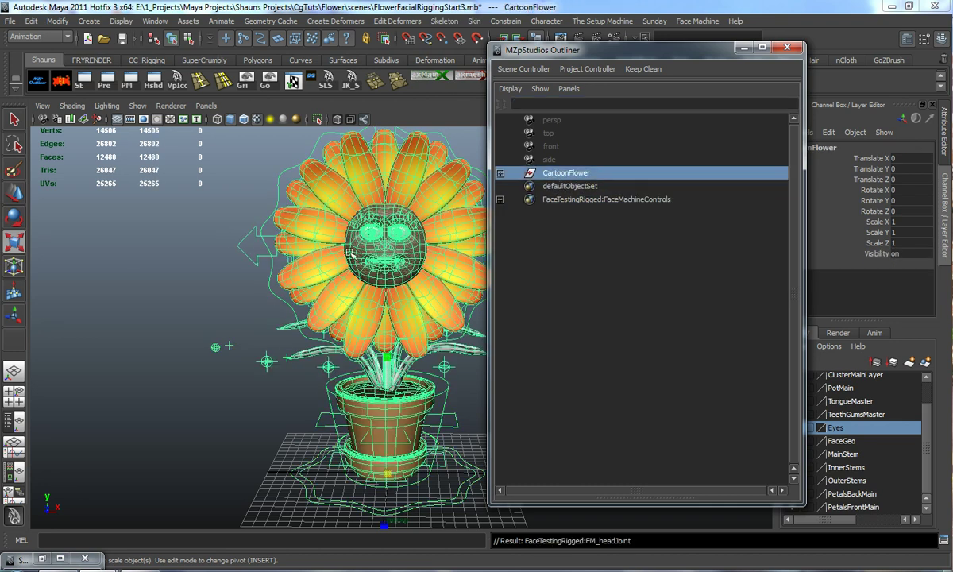
{"action": "scroll", "coordinate": [228, 311], "scroll_direction": "down", "scroll_amount": 5}
{"action": "left_click", "coordinate": [245, 323]}
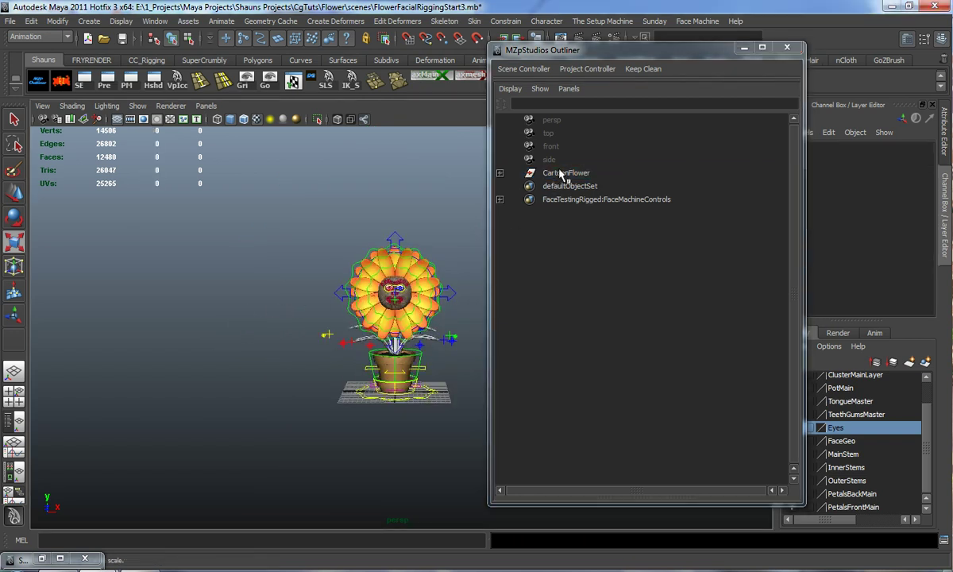
{"action": "left_click", "coordinate": [556, 201]}
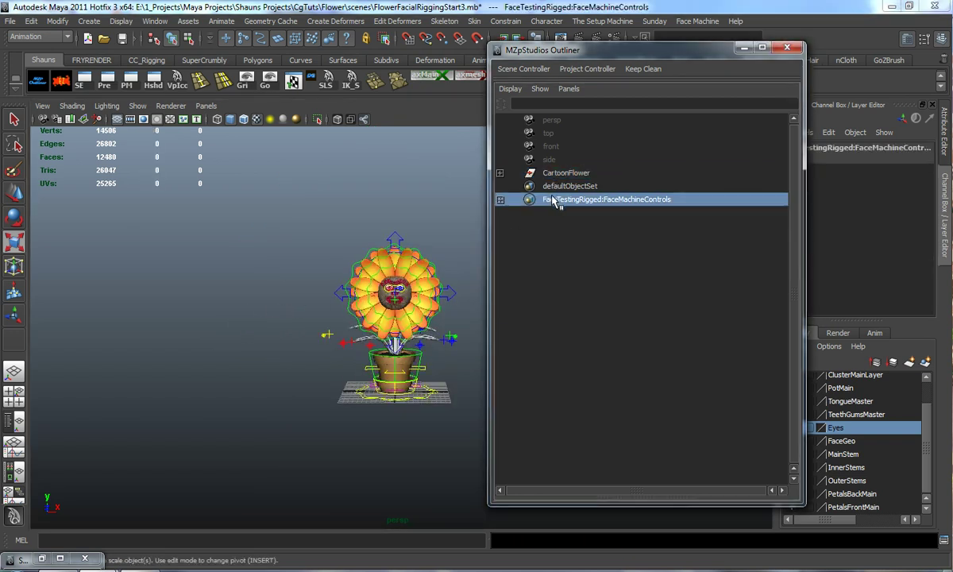
{"action": "left_click", "coordinate": [283, 340]}
{"action": "scroll", "coordinate": [282, 343], "scroll_direction": "up", "scroll_amount": 5}
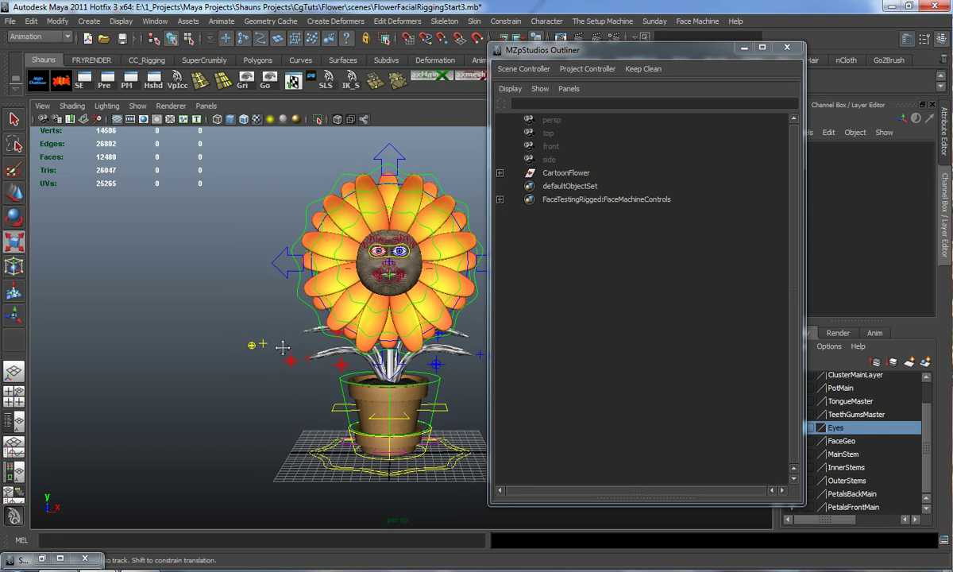
{"action": "left_click_drag", "start_coordinate": [640, 50], "coordinate": [952, 65]}
- Set the PetalsBackMain and PetalsFrontMain display layers to reference mode
{"action": "right_click_drag", "start_coordinate": [396, 246], "coordinate": [434, 287], "text": "alt"}
{"action": "left_click_drag", "start_coordinate": [435, 288], "coordinate": [413, 285], "text": "alt"}
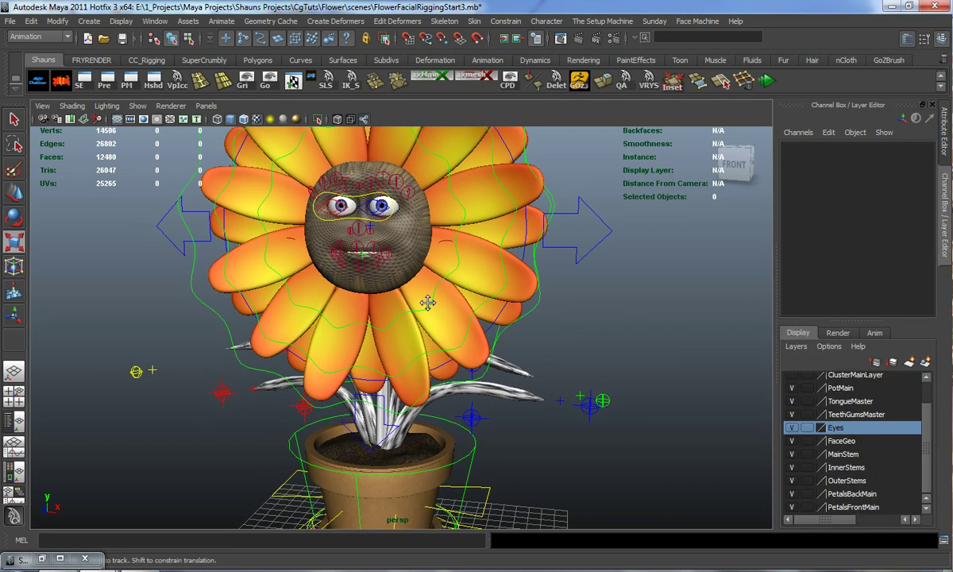
{"action": "right_click_drag", "start_coordinate": [413, 285], "coordinate": [442, 336], "text": "alt"}
{"action": "left_click_drag", "start_coordinate": [443, 336], "coordinate": [427, 333], "text": "alt"}
{"action": "scroll", "coordinate": [427, 333], "scroll_direction": "up", "scroll_amount": 5}
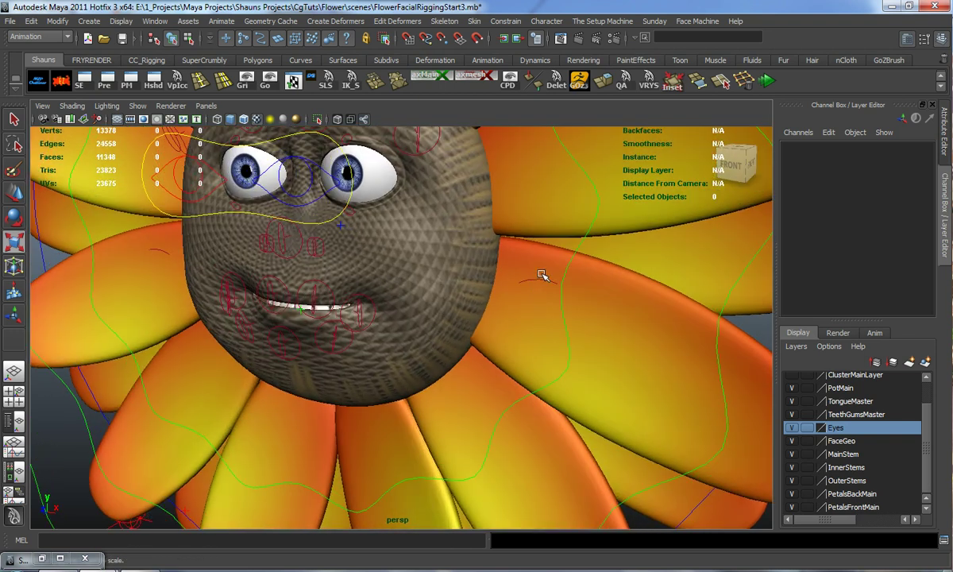
{"action": "left_click_drag", "start_coordinate": [531, 308], "coordinate": [537, 313], "text": "alt"}
{"action": "scroll", "coordinate": [485, 297], "scroll_direction": "down", "scroll_amount": 3}
{"action": "scroll", "coordinate": [485, 298], "scroll_direction": "up", "scroll_amount": 1}
{"action": "left_click_drag", "start_coordinate": [486, 298], "coordinate": [487, 292], "text": "alt"}
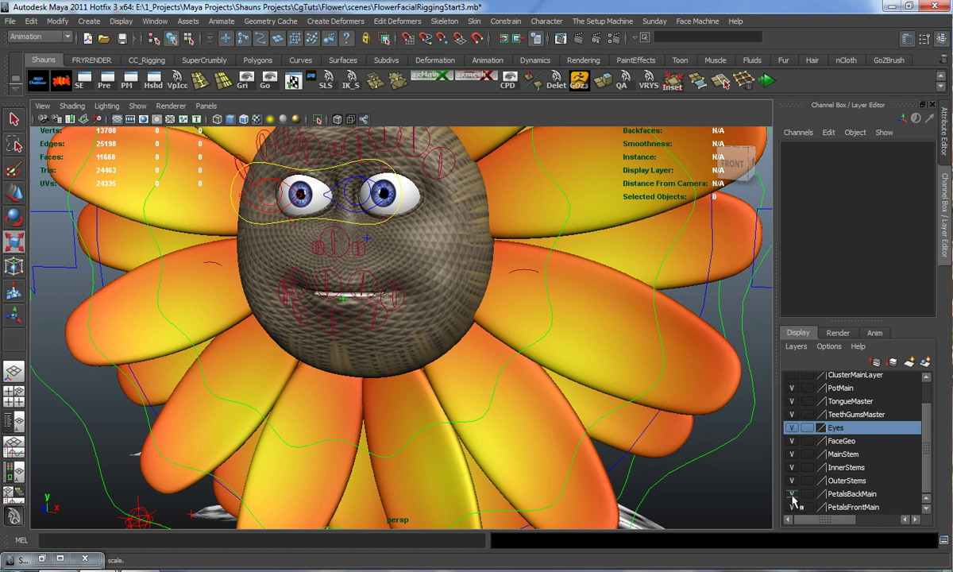
{"action": "left_click", "coordinate": [807, 493]}
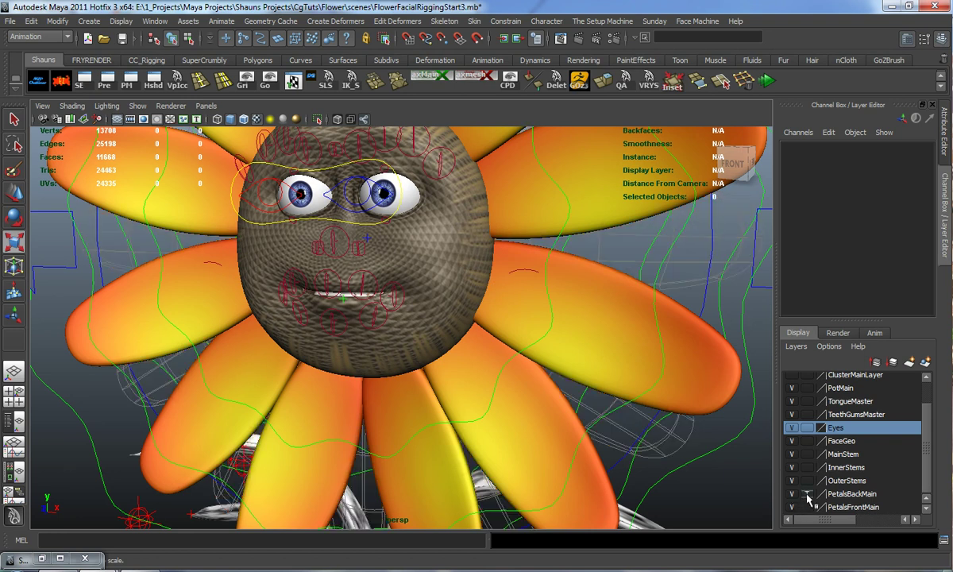
{"action": "left_click", "coordinate": [807, 494]}
{"action": "left_click", "coordinate": [808, 506]}
{"action": "left_click", "coordinate": [808, 506]}
- Select the FaceTestingRigged:jaw_FC control, show the scene in wireframe, and select its curve's control vertices
{"action": "right_click_drag", "start_coordinate": [544, 342], "coordinate": [545, 393], "text": "alt"}
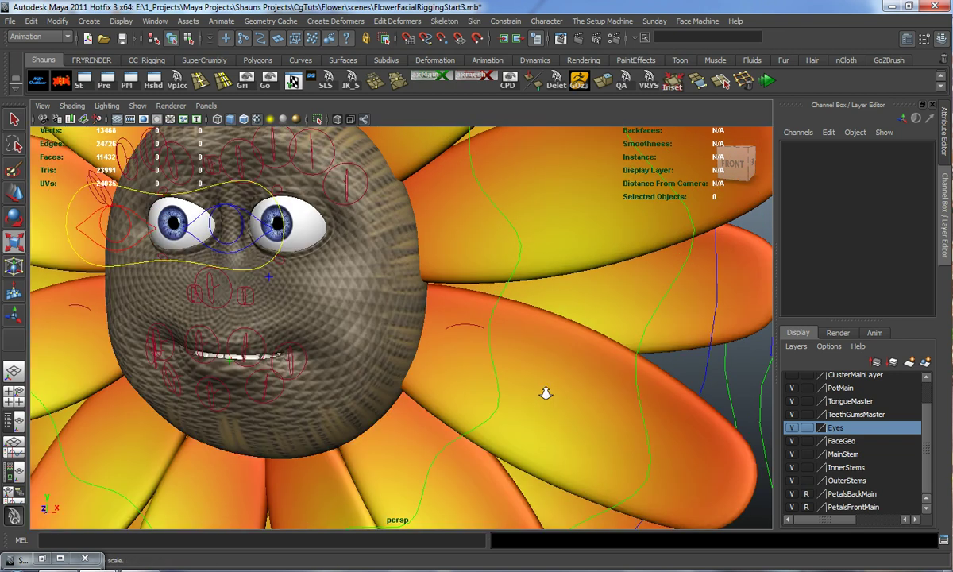
{"action": "scroll", "coordinate": [545, 392], "scroll_direction": "up", "scroll_amount": 3}
{"action": "left_click", "coordinate": [525, 319]}
{"action": "scroll", "coordinate": [476, 367], "scroll_direction": "down", "scroll_amount": 5}
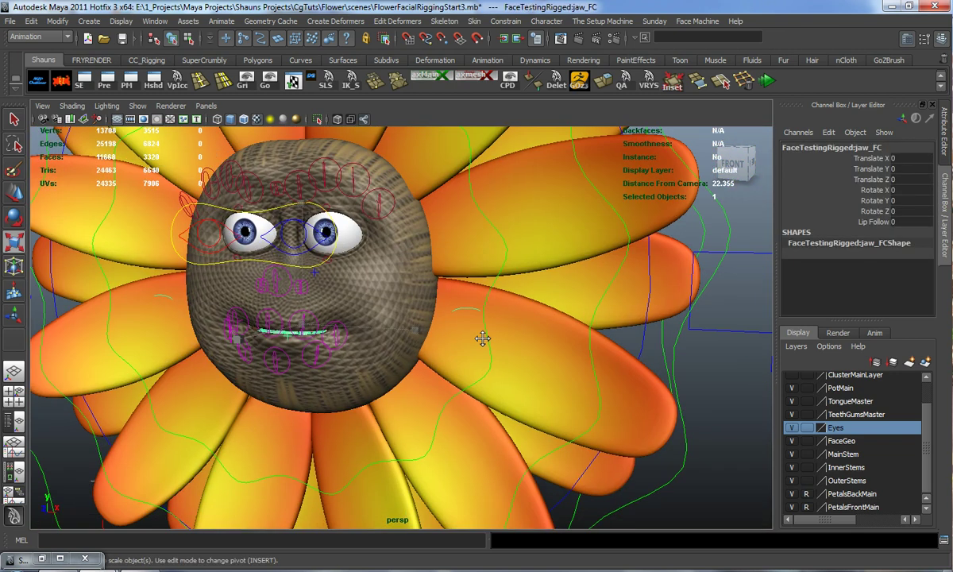
{"action": "left_click", "coordinate": [444, 374]}
{"action": "left_click_drag", "start_coordinate": [343, 383], "coordinate": [318, 382], "text": "alt"}
{"action": "key", "text": "4"}
{"action": "left_click_drag", "start_coordinate": [132, 260], "coordinate": [385, 395]}
{"action": "middle_click_drag", "start_coordinate": [385, 395], "coordinate": [357, 377], "text": "alt"}
{"action": "scroll", "coordinate": [377, 379], "scroll_direction": "up", "scroll_amount": 5}
{"action": "scroll", "coordinate": [357, 377], "scroll_direction": "down", "scroll_amount": 8}
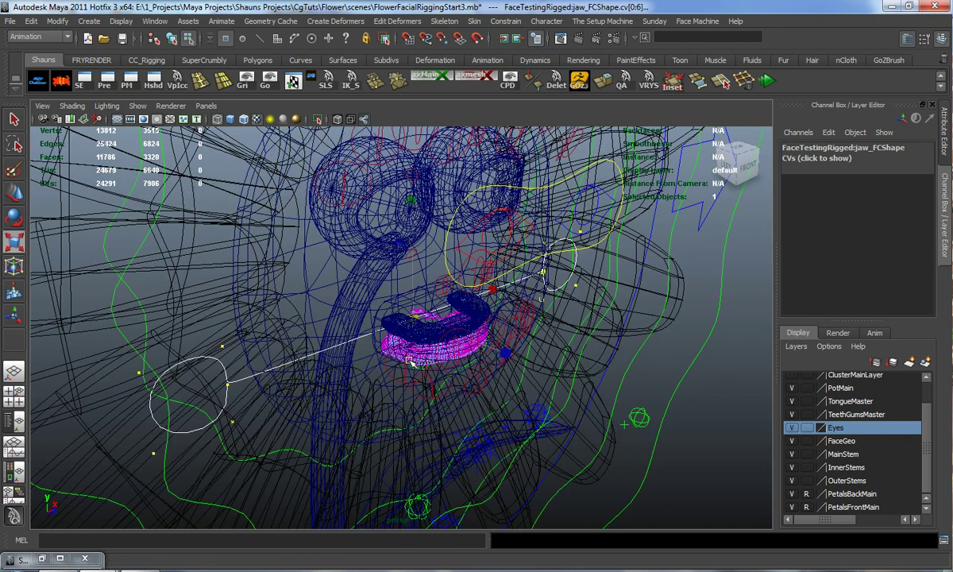
- Try to move the jaw_FC curve's vertices 0 to 6 forward, and undo the move and that vertex selection
{"action": "key", "text": "w"}
{"action": "left_click_drag", "start_coordinate": [449, 324], "coordinate": [523, 373]}
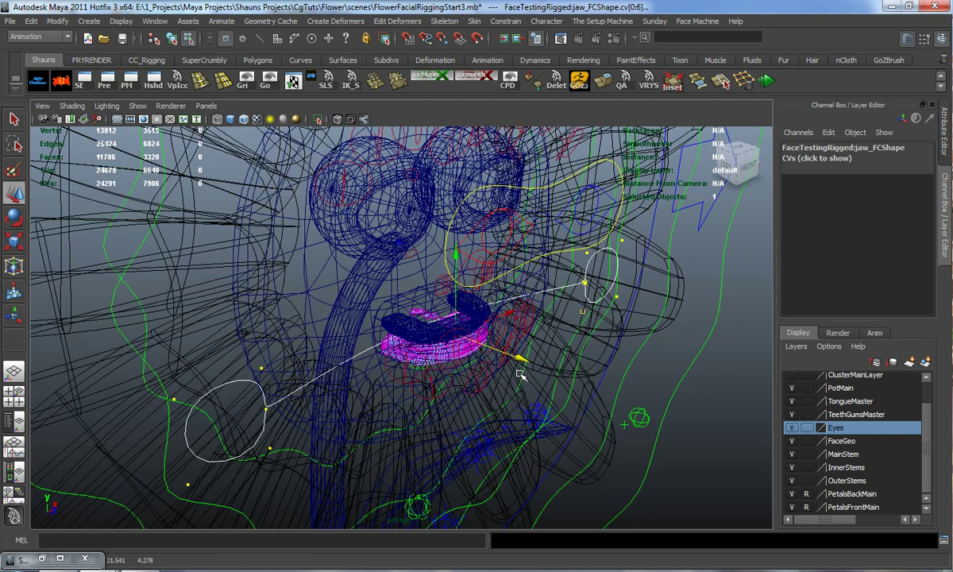
{"action": "scroll", "coordinate": [522, 373], "scroll_direction": "up", "scroll_amount": 8}
{"action": "scroll", "coordinate": [435, 372], "scroll_direction": "down", "scroll_amount": 4}
{"action": "key", "text": "ctrl+z"}
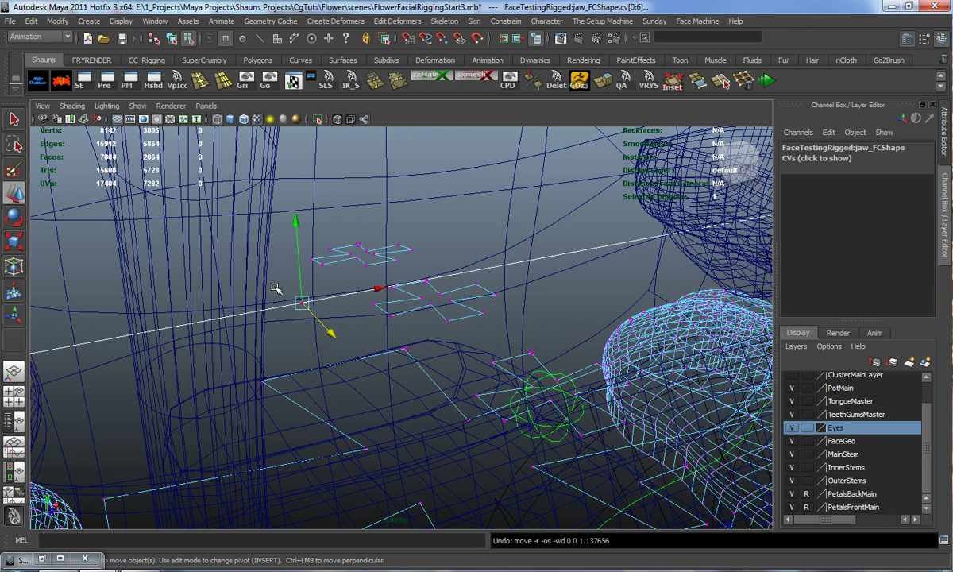
{"action": "key", "text": "ctrl+z"}
{"action": "scroll", "coordinate": [322, 365], "scroll_direction": "down", "scroll_amount": 8}
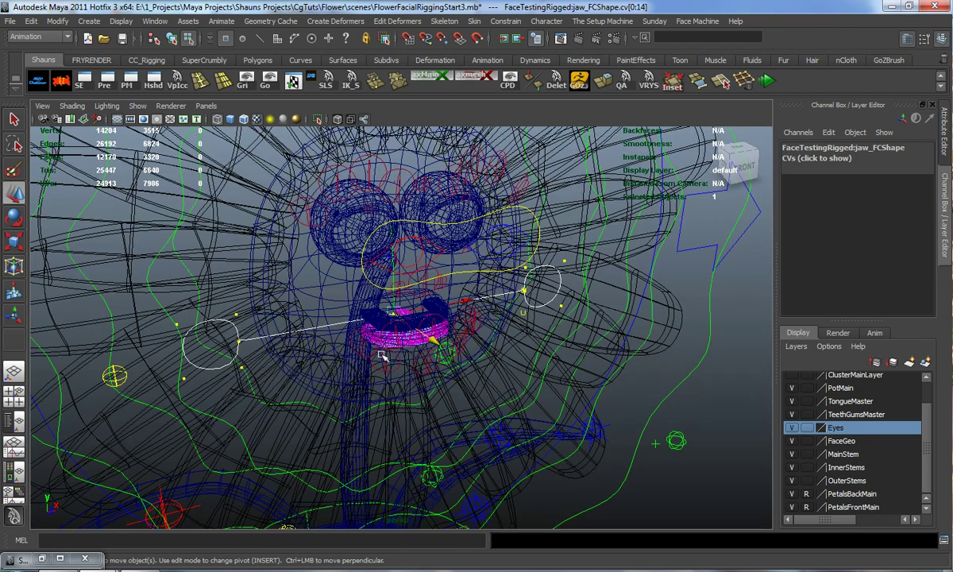
- Move all the jaw_FC curve's vertices forward in front of the face, and return to shaded, textured object mode
{"action": "mouse_move", "coordinate": [442, 347]}
{"action": "left_mouse_down"}
{"action": "mouse_move", "coordinate": [485, 382]}
{"action": "mouse_move", "coordinate": [442, 378]}
{"action": "left_mouse_up"}
{"action": "key", "text": "5"}
{"action": "key", "text": "6"}
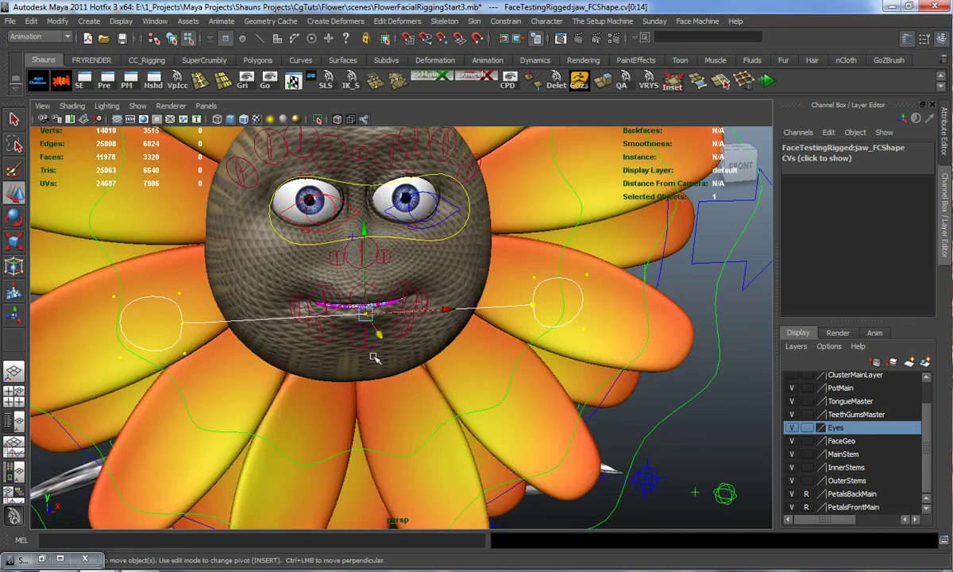
{"action": "key", "text": "F8"}
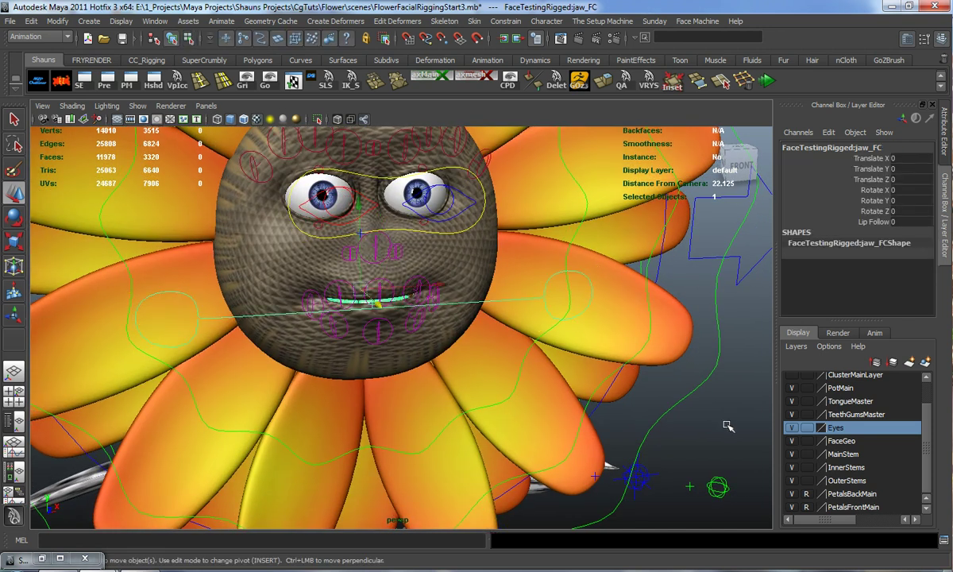
- Test-move the jaw_FC control and undo back to editing its curve's vertices
{"action": "left_click", "coordinate": [557, 353]}
{"action": "left_click_drag", "start_coordinate": [585, 370], "coordinate": [493, 272], "text": "alt"}
{"action": "left_click", "coordinate": [492, 270]}
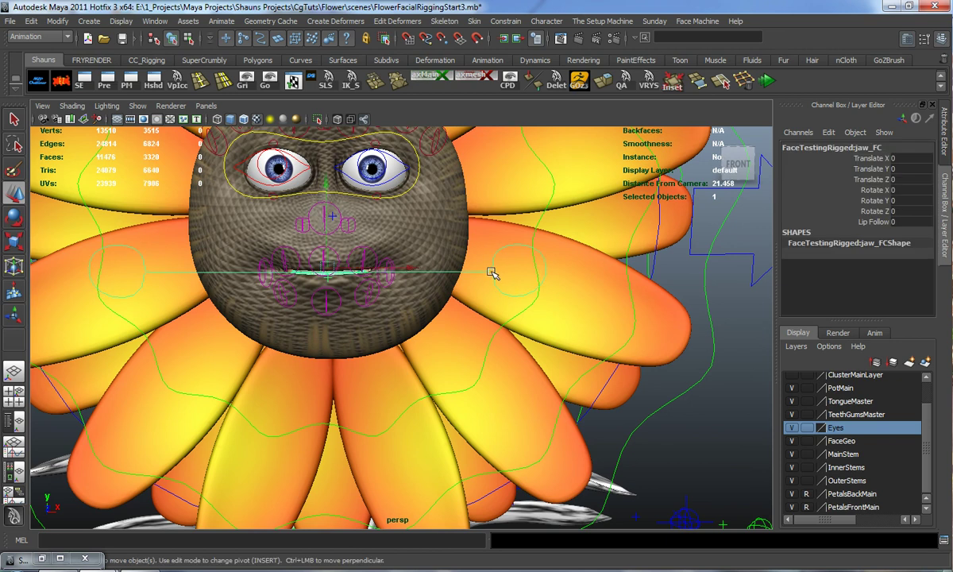
{"action": "left_click_drag", "start_coordinate": [320, 270], "coordinate": [421, 340]}
{"action": "key", "text": "ctrl+z"}
{"action": "key", "text": "ctrl+z"}
{"action": "key", "text": "ctrl+z"}
- Move the jaw_FC curve's vertices back into the face, scale them narrower so its circles sit beside the cheeks, and return to object mode
{"action": "right_click_drag", "start_coordinate": [421, 340], "coordinate": [598, 345], "text": "alt"}
{"action": "left_click_drag", "start_coordinate": [600, 346], "coordinate": [587, 327], "text": "alt"}
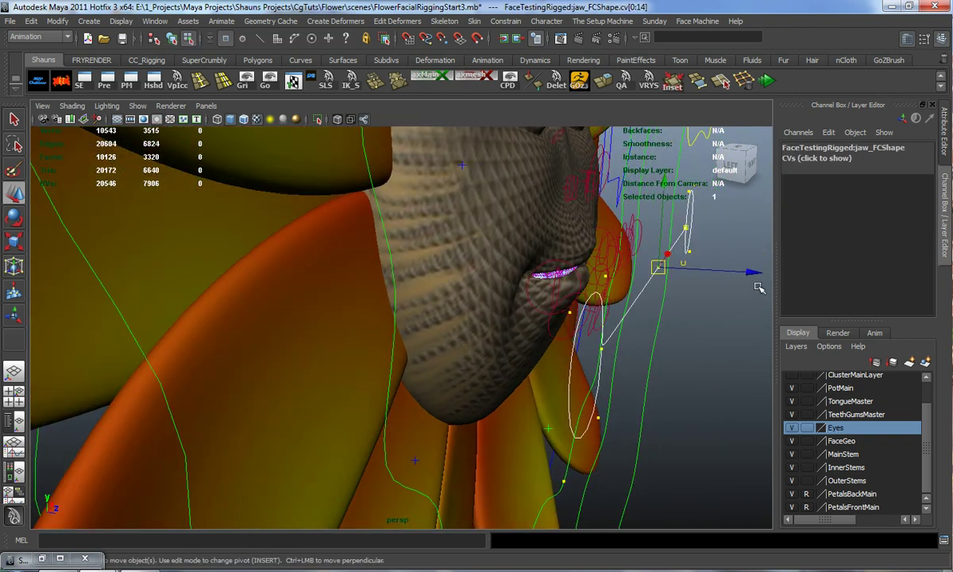
{"action": "left_click_drag", "start_coordinate": [730, 274], "coordinate": [469, 284], "text": "alt"}
{"action": "middle_click_drag", "start_coordinate": [469, 283], "coordinate": [638, 336], "text": "alt"}
{"action": "key", "text": "r"}
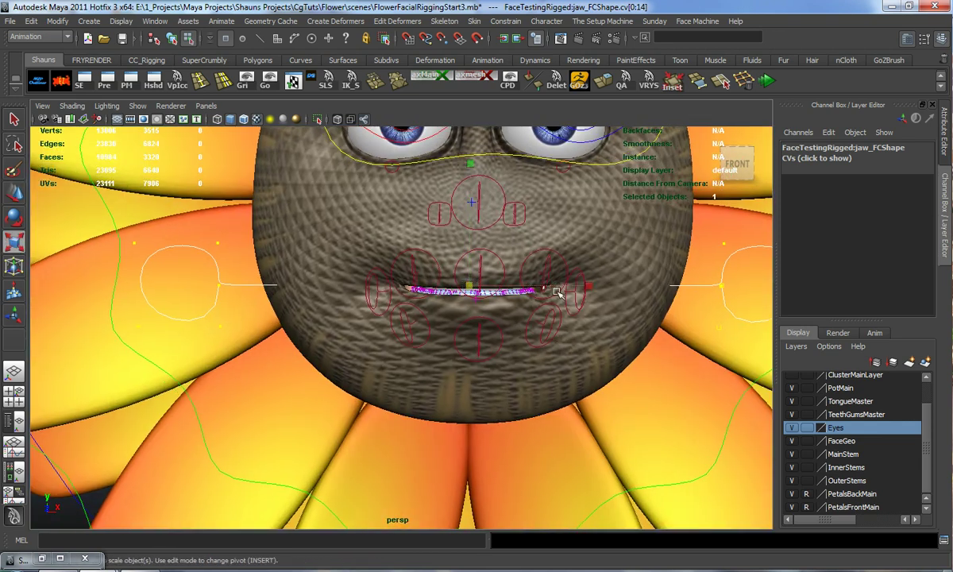
{"action": "left_click_drag", "start_coordinate": [588, 286], "coordinate": [516, 357], "text": "alt"}
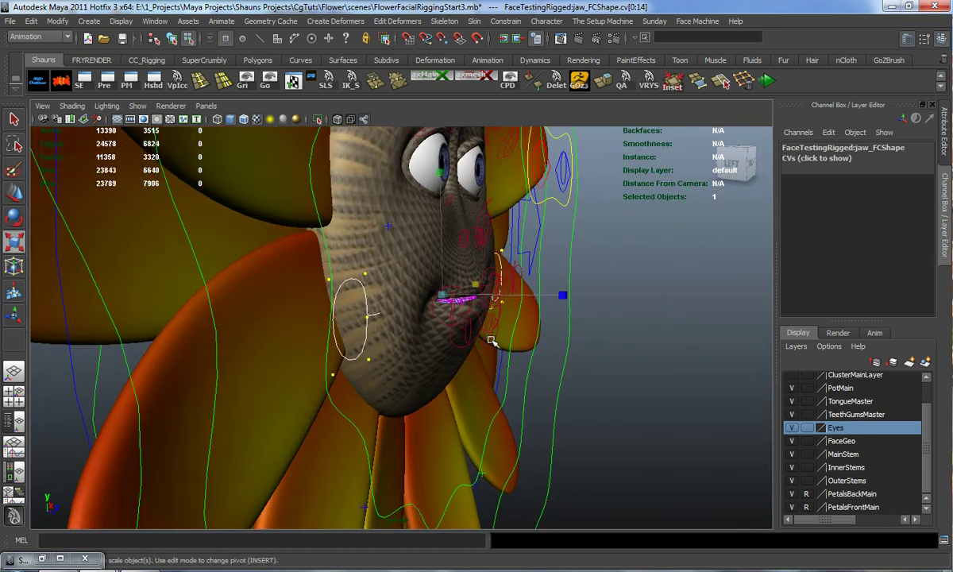
{"action": "left_click_drag", "start_coordinate": [423, 316], "coordinate": [401, 342], "text": "alt"}
{"action": "key", "text": "F8"}
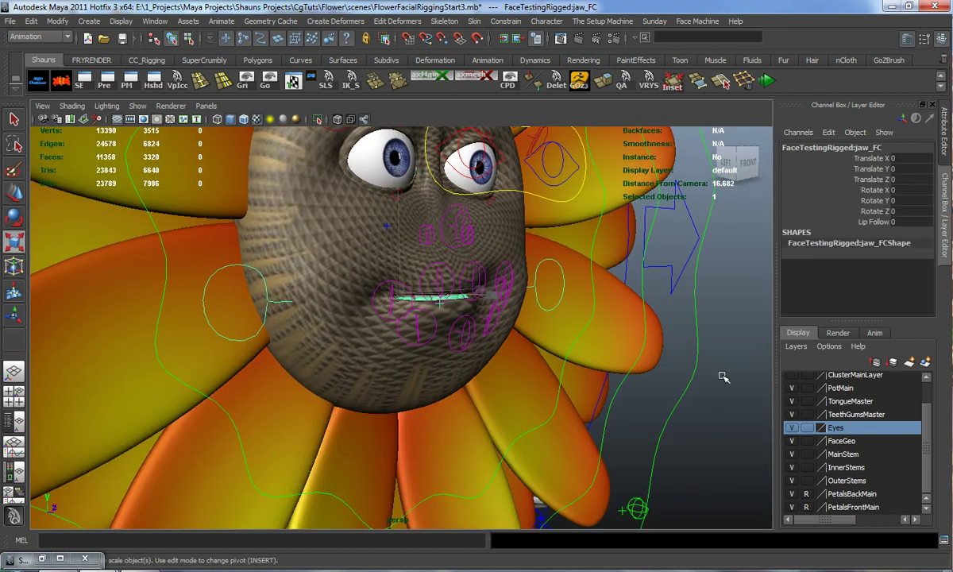
- Test-move the reshaped jaw_FC control from several angles, undo the movement, and clear the selection
{"action": "left_click", "coordinate": [723, 376]}
{"action": "left_click", "coordinate": [546, 311]}
{"action": "scroll", "coordinate": [341, 347], "scroll_direction": "down", "scroll_amount": 2}
{"action": "left_click_drag", "start_coordinate": [340, 347], "coordinate": [295, 357], "text": "alt"}
{"action": "middle_click_drag", "start_coordinate": [344, 363], "coordinate": [353, 379], "text": "alt"}
{"action": "scroll", "coordinate": [353, 378], "scroll_direction": "up", "scroll_amount": 2}
{"action": "left_click_drag", "start_coordinate": [353, 379], "coordinate": [433, 379], "text": "alt"}
{"action": "key", "text": "z"}
{"action": "mouse_move", "coordinate": [415, 344]}
{"action": "left_mouse_down", "text": "alt"}
{"action": "mouse_move", "coordinate": [401, 372]}
{"action": "mouse_move", "coordinate": [387, 350]}
{"action": "mouse_move", "coordinate": [395, 365]}
{"action": "mouse_move", "coordinate": [433, 366]}
{"action": "mouse_move", "coordinate": [414, 437]}
{"action": "mouse_move", "coordinate": [429, 532]}
{"action": "mouse_move", "coordinate": [374, 413]}
{"action": "mouse_move", "coordinate": [434, 333]}
{"action": "mouse_move", "coordinate": [347, 389]}
{"action": "mouse_move", "coordinate": [441, 365]}
{"action": "mouse_move", "coordinate": [414, 347]}
{"action": "mouse_move", "coordinate": [429, 332]}
{"action": "left_mouse_up", "text": "alt"}
{"action": "key", "text": "w"}
{"action": "key", "text": "z"}
{"action": "scroll", "coordinate": [429, 332], "scroll_direction": "down", "scroll_amount": 2}
{"action": "middle_click_drag", "start_coordinate": [473, 273], "coordinate": [470, 298], "text": "alt"}
{"action": "left_click", "coordinate": [488, 292]}
{"action": "left_click_drag", "start_coordinate": [487, 291], "coordinate": [453, 252]}
{"action": "key", "text": "ctrl+z"}
{"action": "right_click_drag", "start_coordinate": [579, 318], "coordinate": [287, 363], "text": "alt"}
{"action": "left_click", "coordinate": [123, 341]}
{"action": "scroll", "coordinate": [211, 373], "scroll_direction": "down", "scroll_amount": 5}
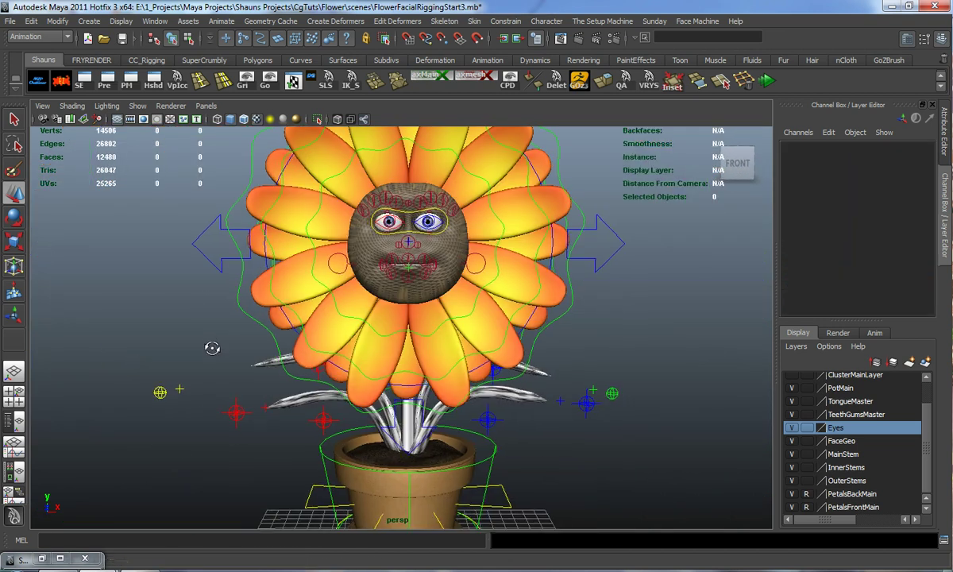
- Examine the whole flower rig and its face with the facial, eye and jaw controls in place
{"action": "scroll", "coordinate": [252, 350], "scroll_direction": "down", "scroll_amount": 3}
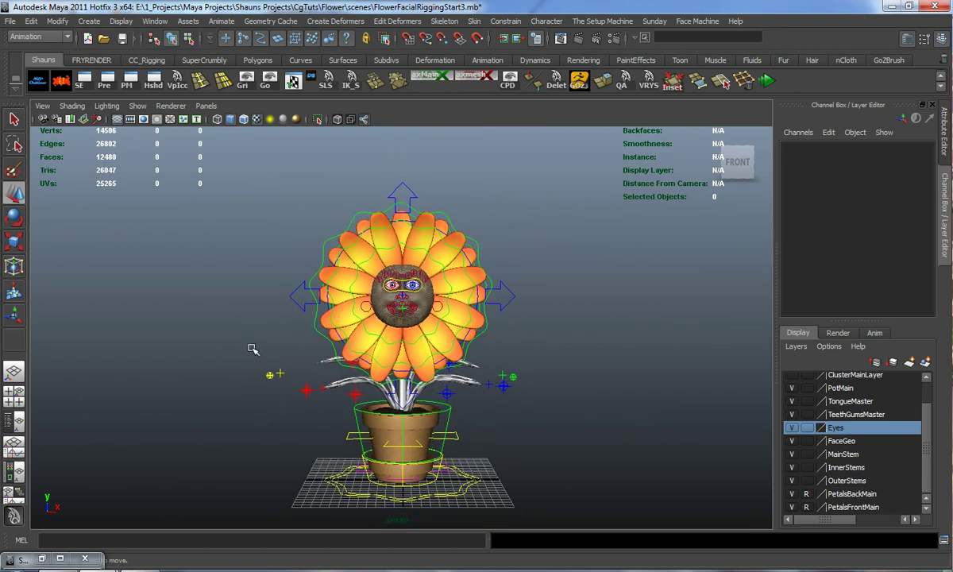
{"action": "left_click_drag", "start_coordinate": [324, 346], "coordinate": [328, 353], "text": "alt"}
{"action": "scroll", "coordinate": [366, 338], "scroll_direction": "up", "scroll_amount": 3}
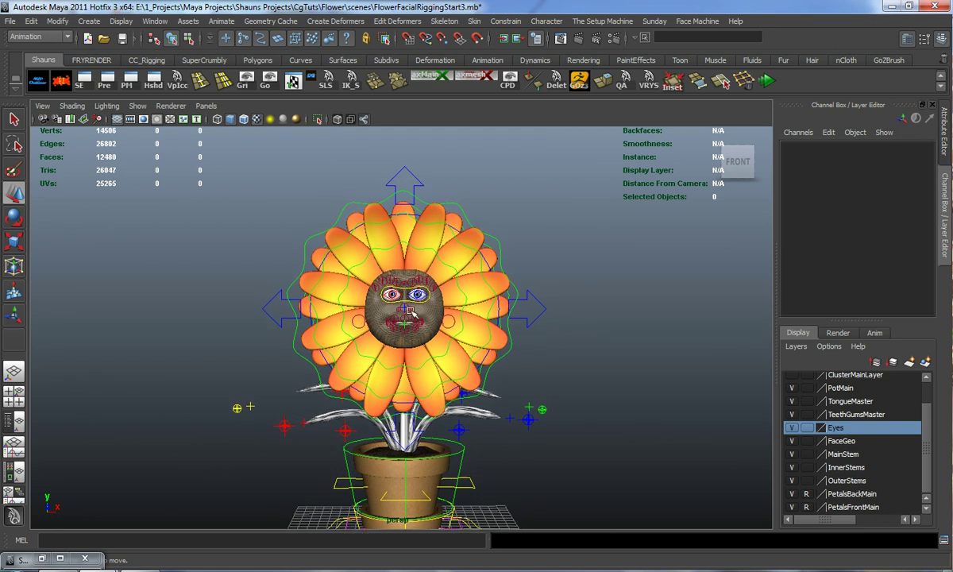
{"action": "scroll", "coordinate": [412, 311], "scroll_direction": "up", "scroll_amount": 5}
{"action": "middle_click_drag", "start_coordinate": [397, 324], "coordinate": [399, 339], "text": "alt"}
{"action": "right_click_drag", "start_coordinate": [398, 340], "coordinate": [412, 336], "text": "alt"}
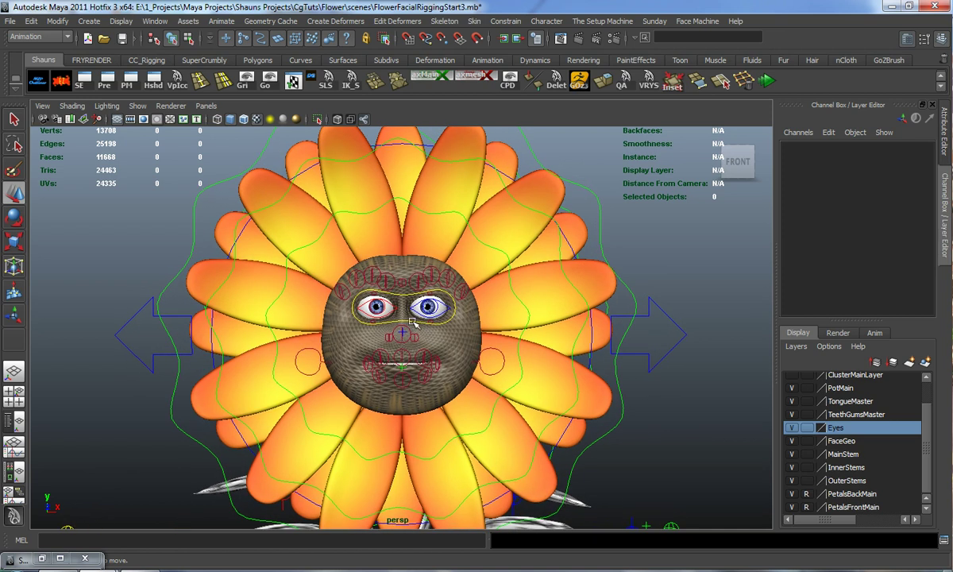
{"action": "scroll", "coordinate": [406, 356], "scroll_direction": "down", "scroll_amount": 5}
{"action": "middle_click_drag", "start_coordinate": [404, 365], "coordinate": [403, 343], "text": "alt"}
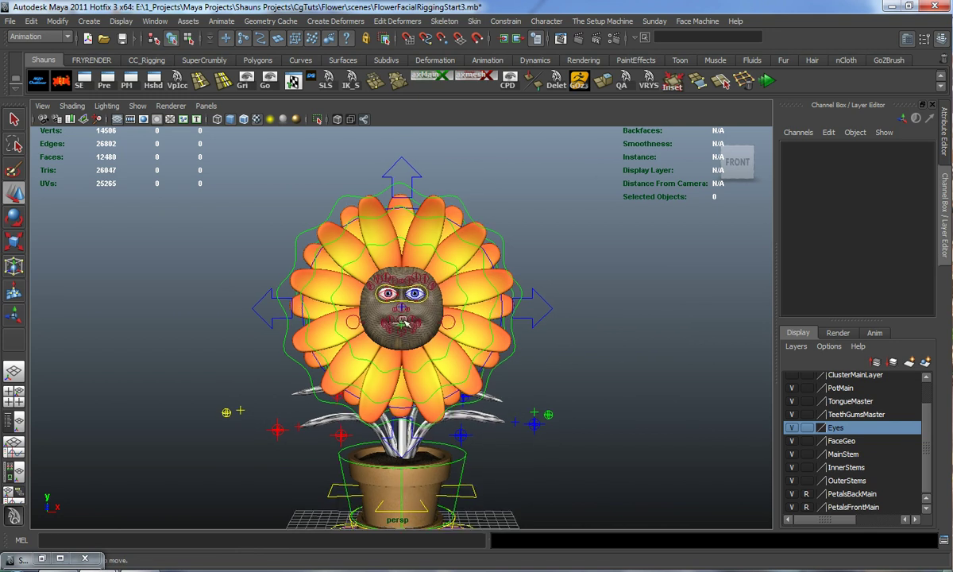
{"action": "middle_click_drag", "start_coordinate": [404, 320], "coordinate": [408, 323], "text": "alt"}
{"action": "right_click_drag", "start_coordinate": [407, 322], "coordinate": [475, 317], "text": "alt"}
{"action": "right_click_drag", "start_coordinate": [421, 336], "coordinate": [426, 340], "text": "alt"}
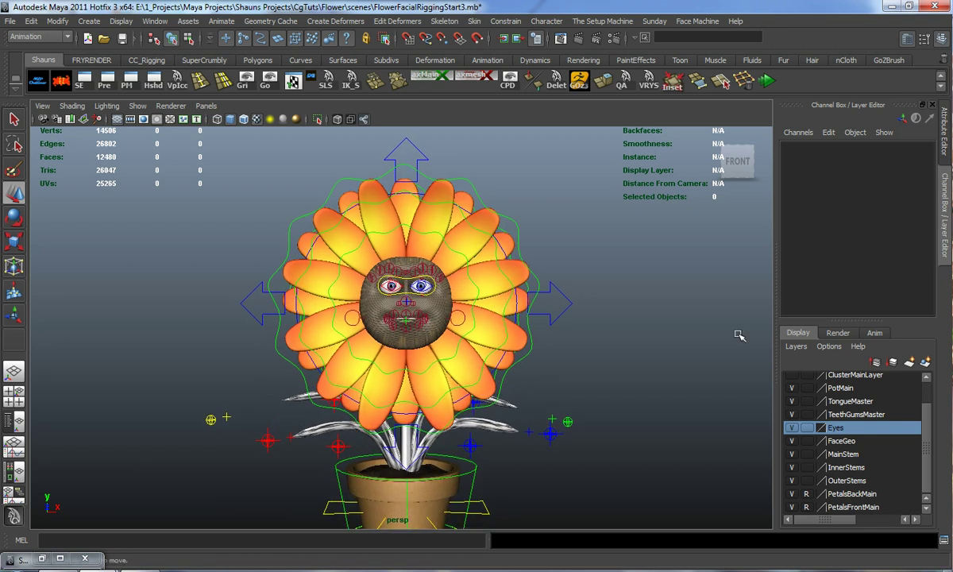